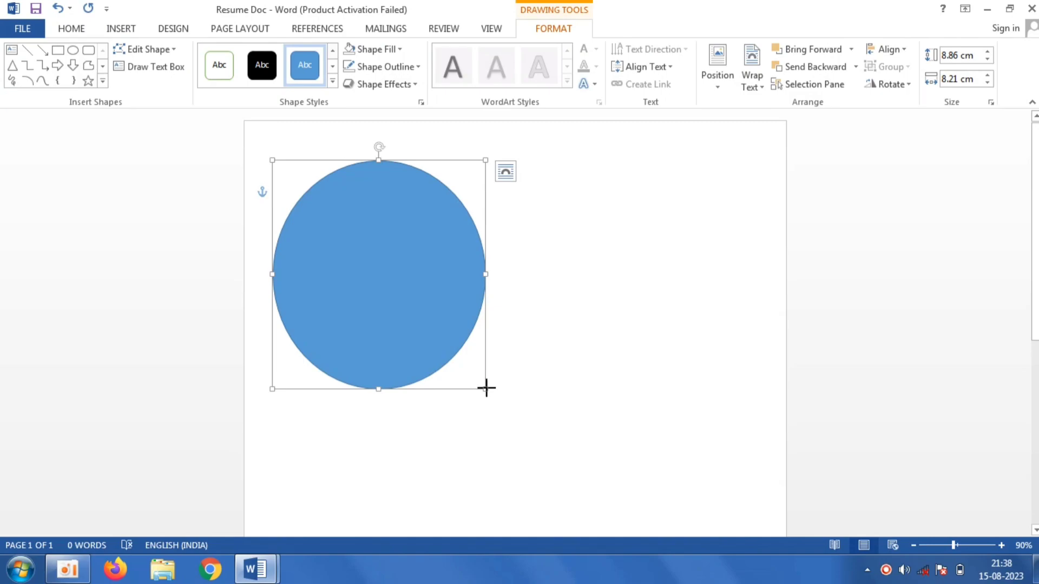
- Move and resize the circle toward the page's upper-left corner, about 8.6 cm by 8.3 cm
{"action": "left_click_drag", "start_coordinate": [388, 307], "coordinate": [370, 282]}
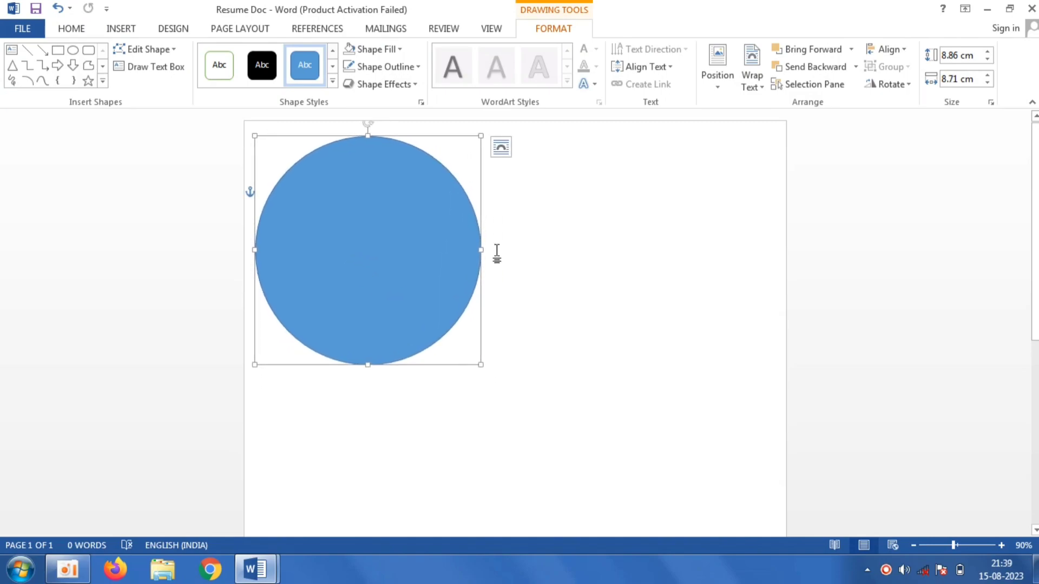
{"action": "left_click_drag", "start_coordinate": [481, 136], "coordinate": [470, 141]}
{"action": "left_click_drag", "start_coordinate": [410, 222], "coordinate": [409, 216]}
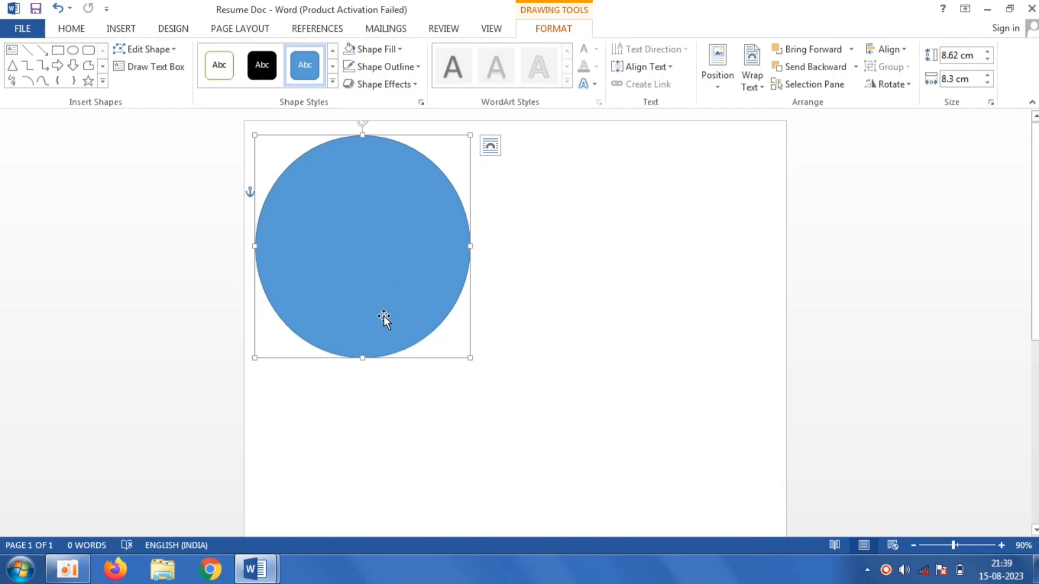
{"action": "left_click_drag", "start_coordinate": [363, 358], "coordinate": [364, 349]}
{"action": "left_click", "coordinate": [537, 331]}
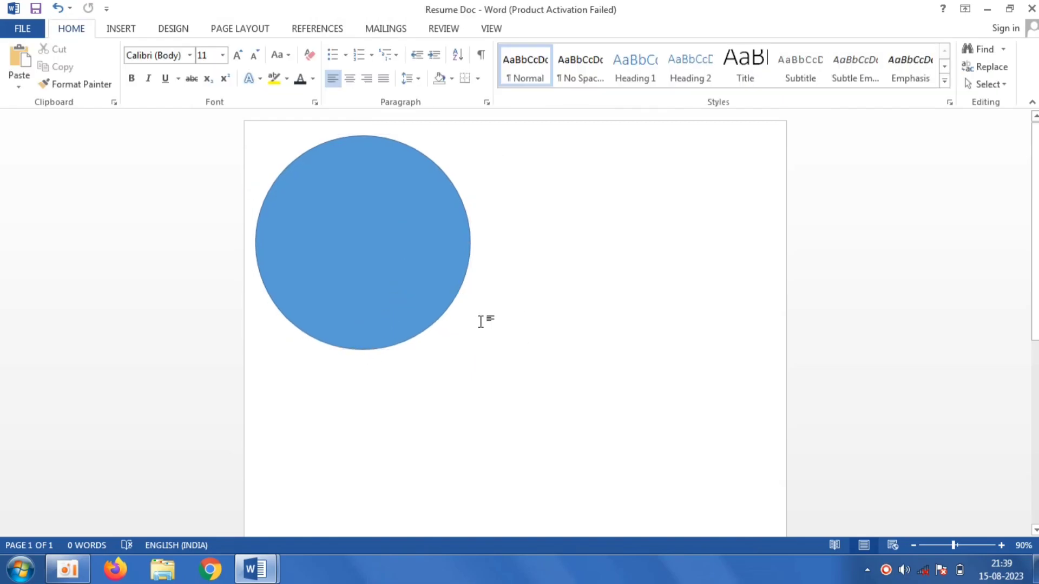
- Draw a rectangle about 10 cm tall and 6 cm wide and place it under the circle, overlapping its lower edge
{"action": "left_click", "coordinate": [128, 35]}
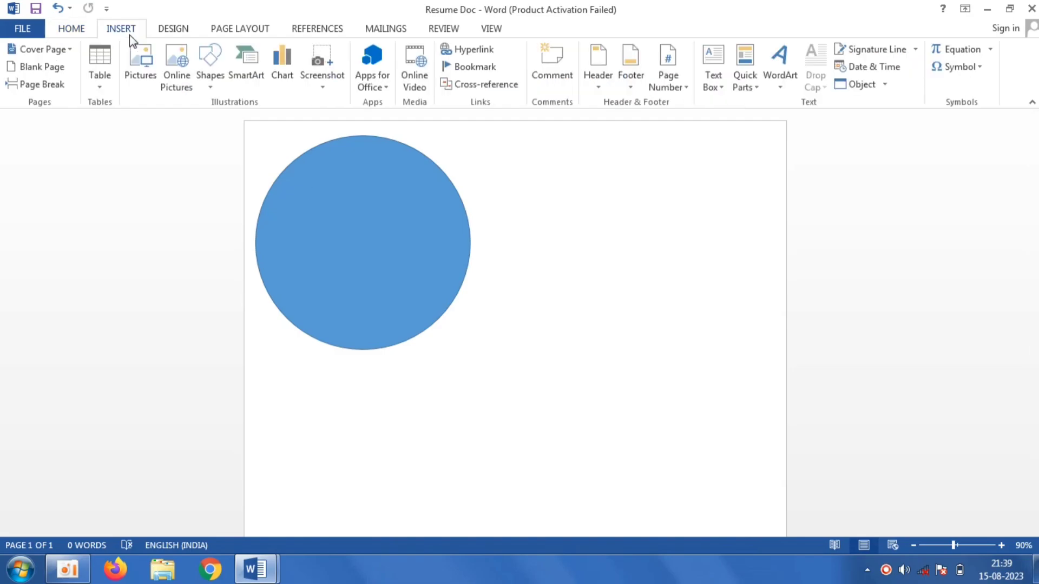
{"action": "left_click", "coordinate": [214, 84]}
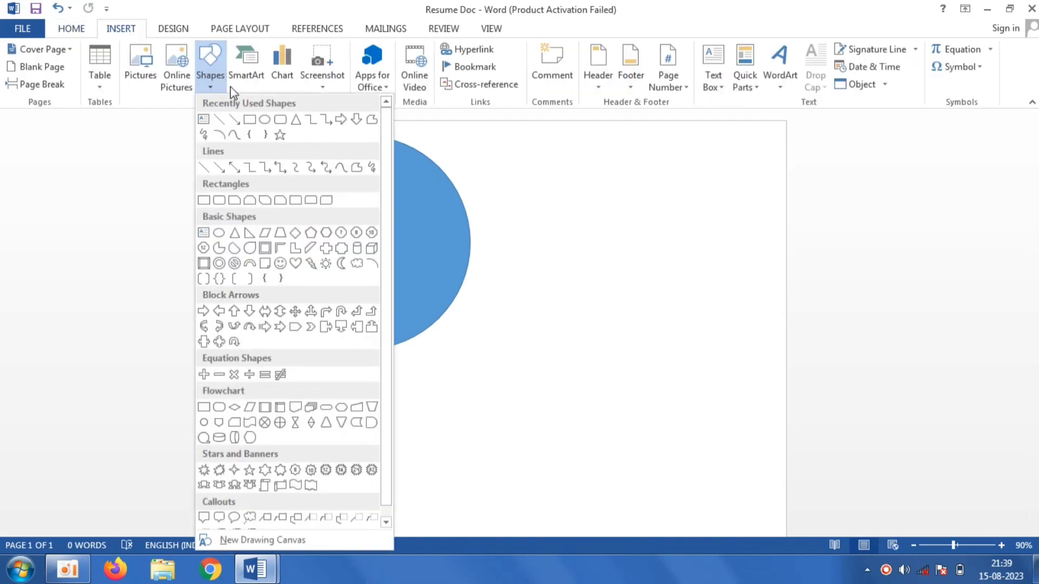
{"action": "left_click", "coordinate": [252, 116]}
{"action": "left_click_drag", "start_coordinate": [524, 205], "coordinate": [682, 464]}
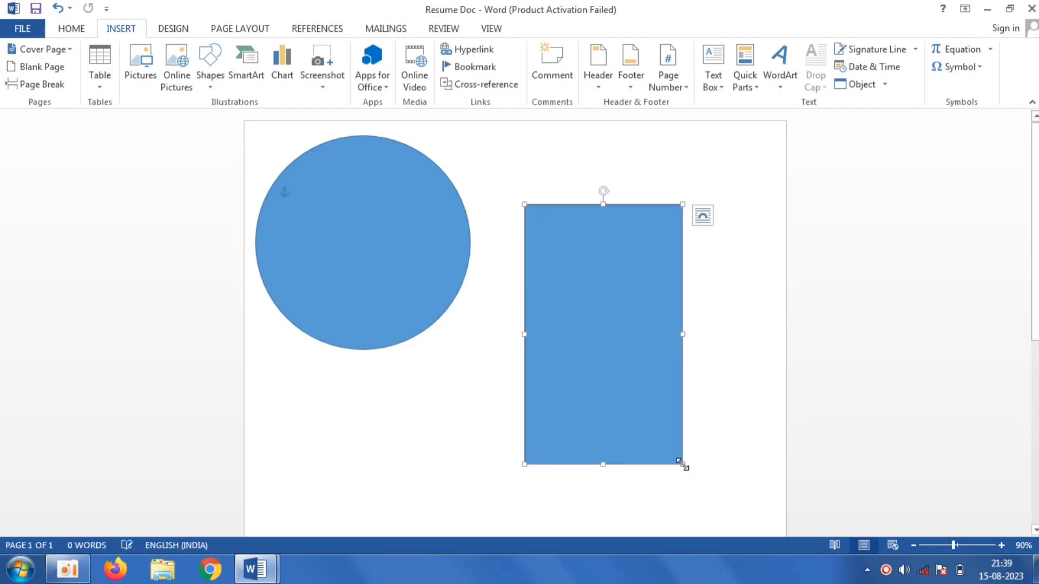
{"action": "left_click_drag", "start_coordinate": [624, 357], "coordinate": [384, 454]}
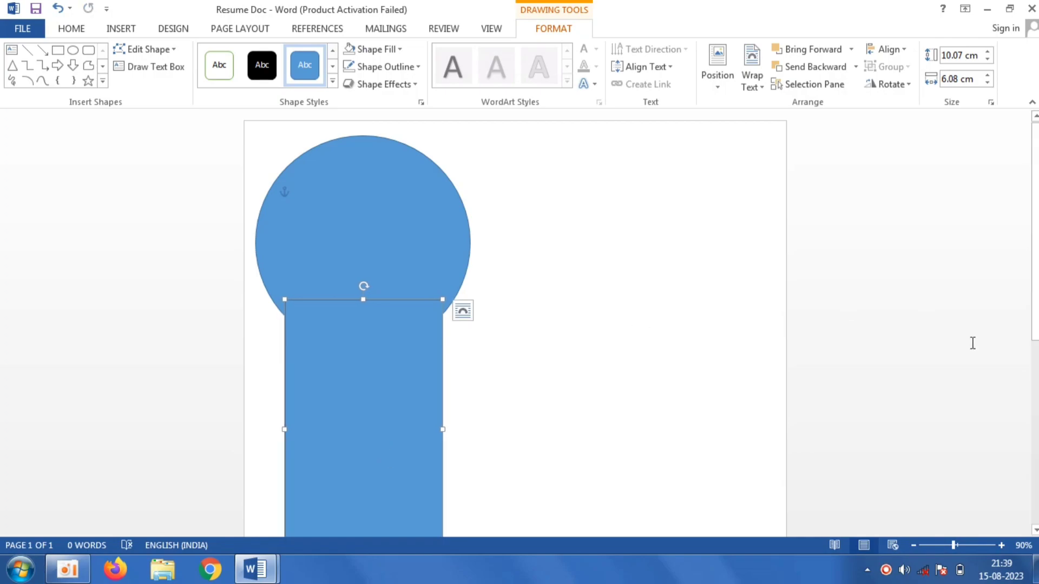
- Stretch the rectangle down to the page's bottom edge, about 22.65 cm tall
{"action": "scroll", "coordinate": [972, 343], "scroll_direction": "down", "scroll_amount": 5}
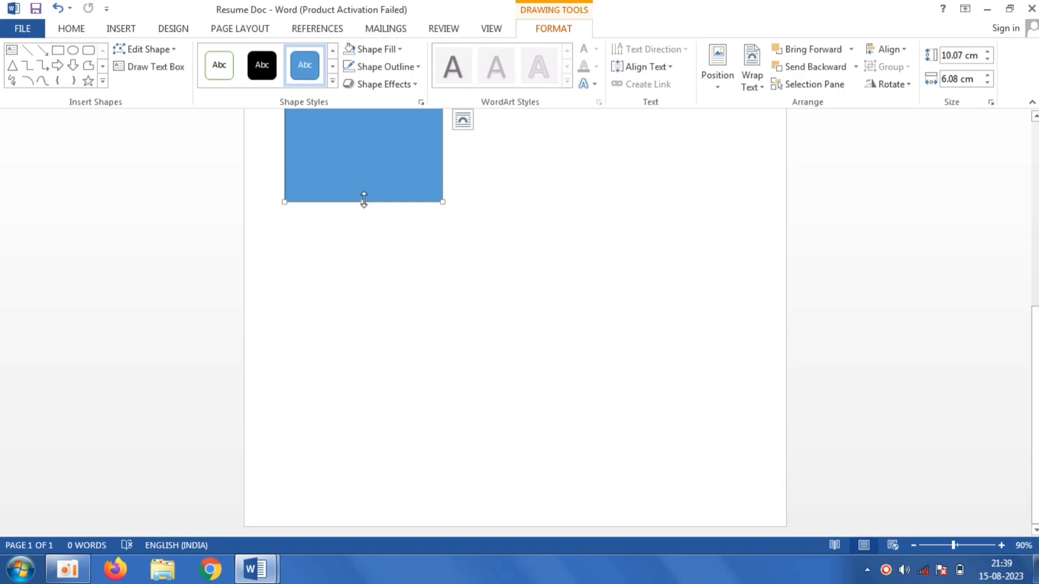
{"action": "left_click_drag", "start_coordinate": [364, 201], "coordinate": [355, 525]}
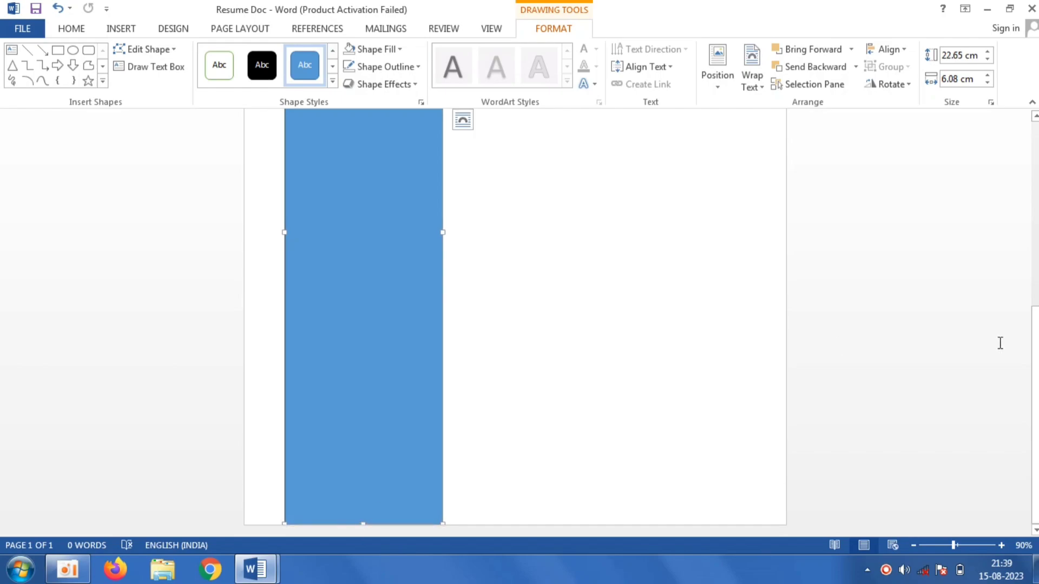
{"action": "left_click_drag", "start_coordinate": [1036, 346], "coordinate": [1036, 161]}
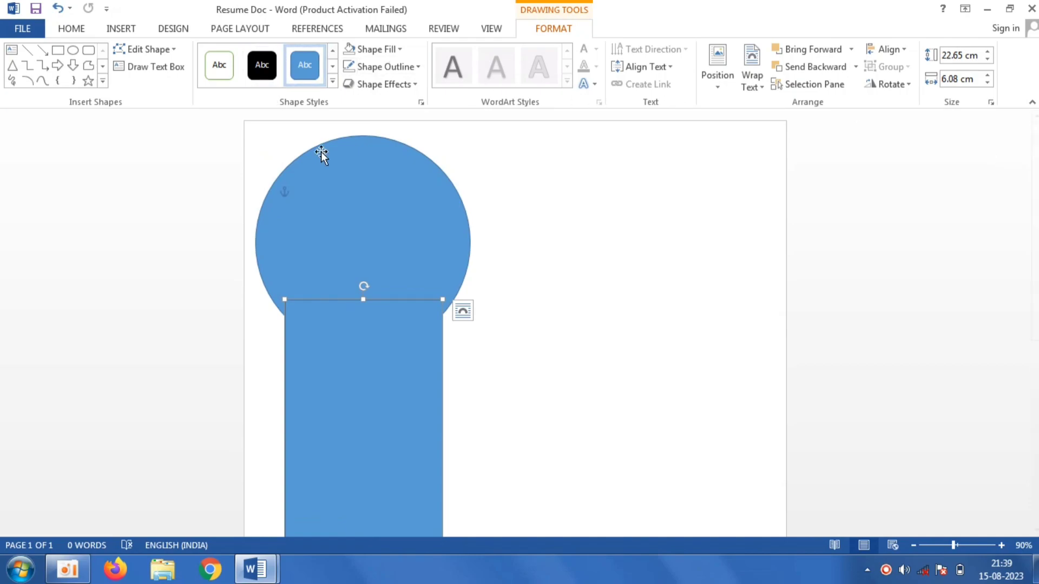
- Select the circle and rectangle and fill both with orange from the standard color palette
{"action": "left_click", "coordinate": [364, 175], "text": "shift"}
{"action": "left_click", "coordinate": [399, 51]}
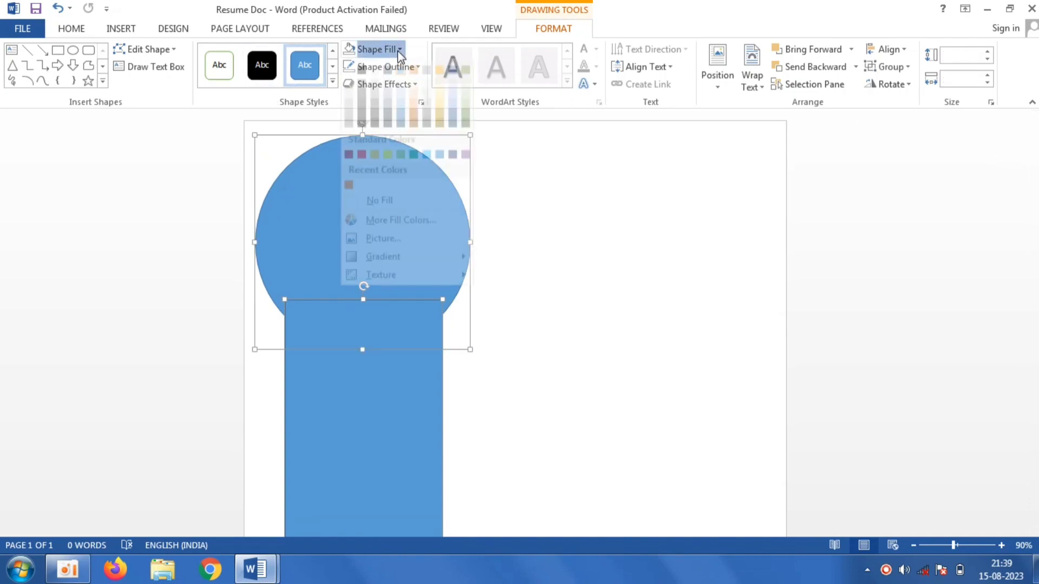
{"action": "left_click", "coordinate": [428, 232]}
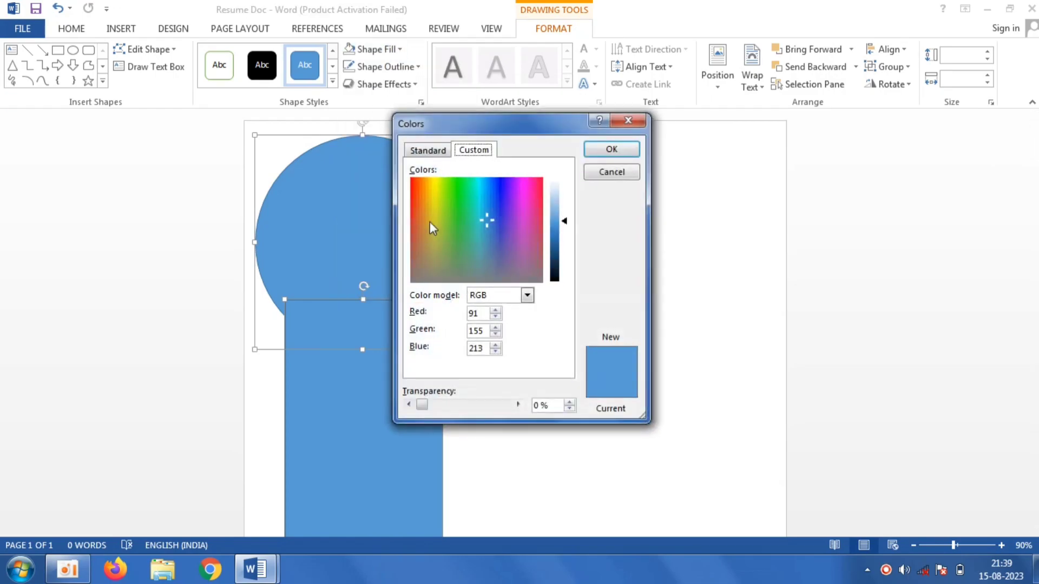
{"action": "left_click", "coordinate": [428, 151]}
{"action": "left_click", "coordinate": [490, 277]}
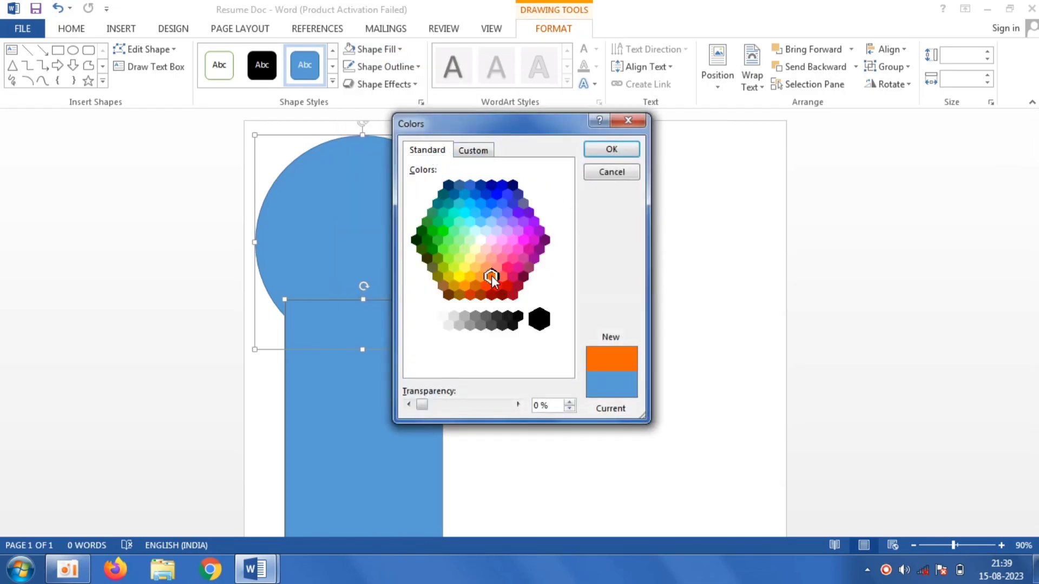
{"action": "left_click", "coordinate": [601, 149]}
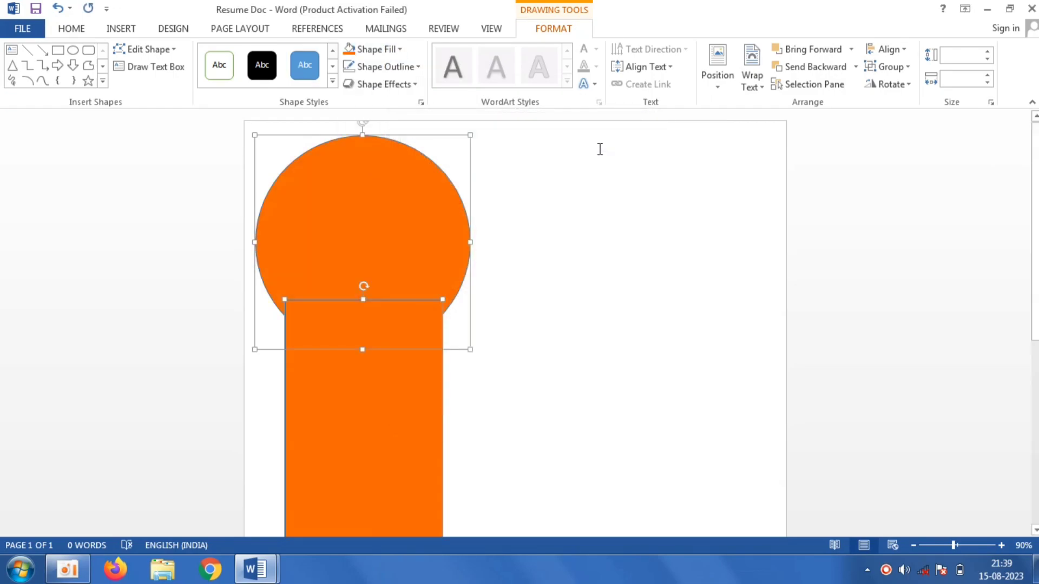
- Remove the outline from both shapes
{"action": "left_click", "coordinate": [417, 67]}
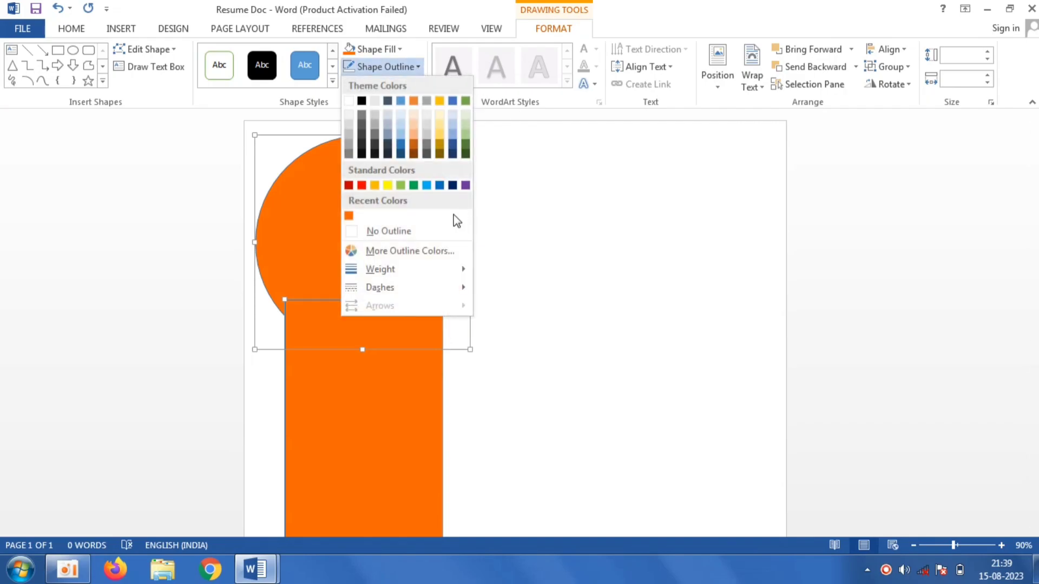
{"action": "left_click", "coordinate": [427, 226]}
{"action": "left_click", "coordinate": [656, 310]}
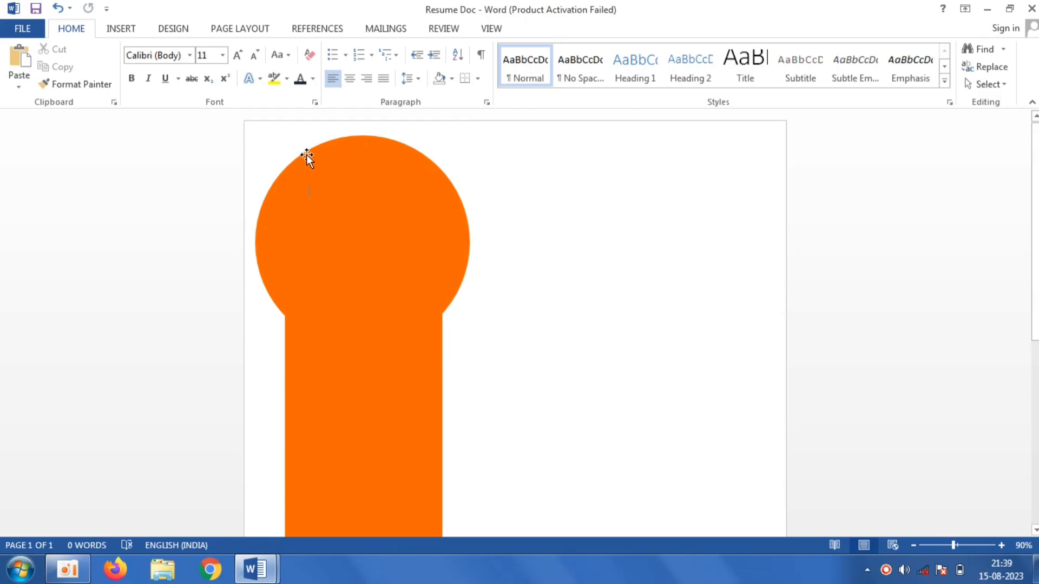
- Insert the man's portrait photo from the computer into the document
{"action": "left_click", "coordinate": [121, 29]}
{"action": "left_click", "coordinate": [140, 63]}
{"action": "left_click", "coordinate": [216, 178]}
{"action": "left_click", "coordinate": [387, 340]}
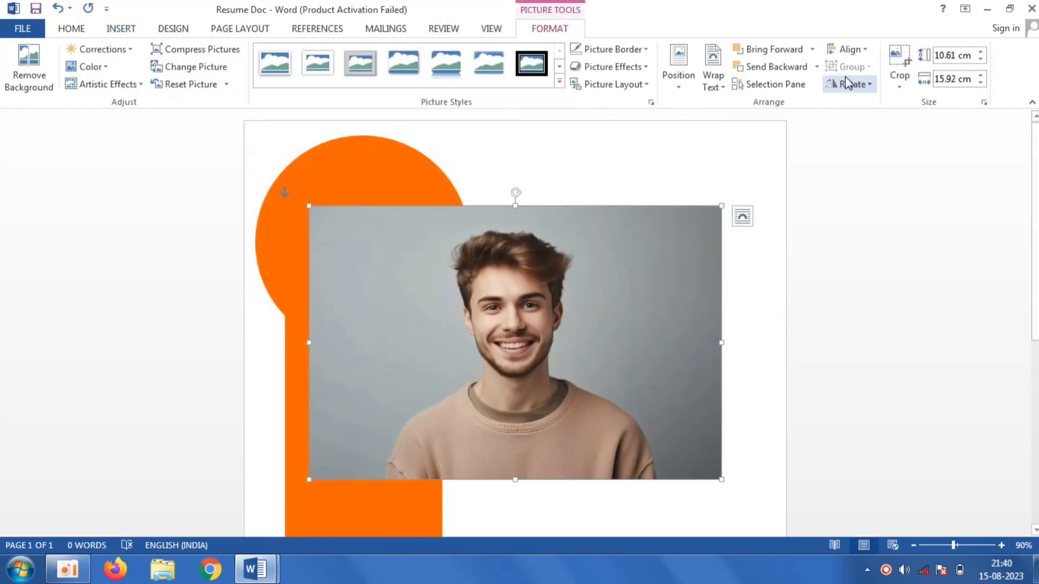
- Crop the photo's bottom, right and left edges to about 8.95 cm by 10.04 cm
{"action": "left_click", "coordinate": [898, 58]}
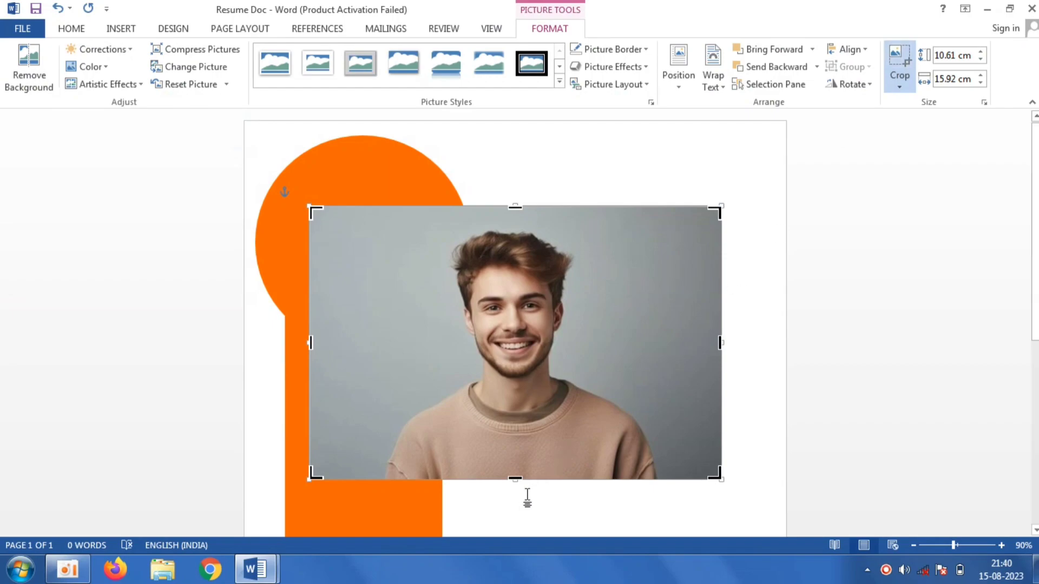
{"action": "left_click_drag", "start_coordinate": [515, 475], "coordinate": [524, 437]}
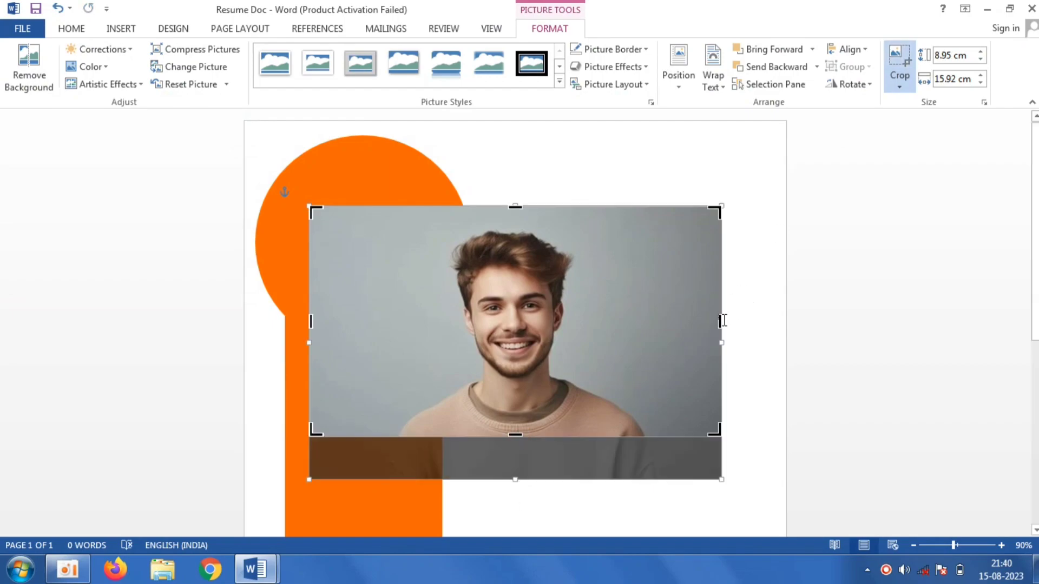
{"action": "left_click_drag", "start_coordinate": [723, 322], "coordinate": [641, 324]}
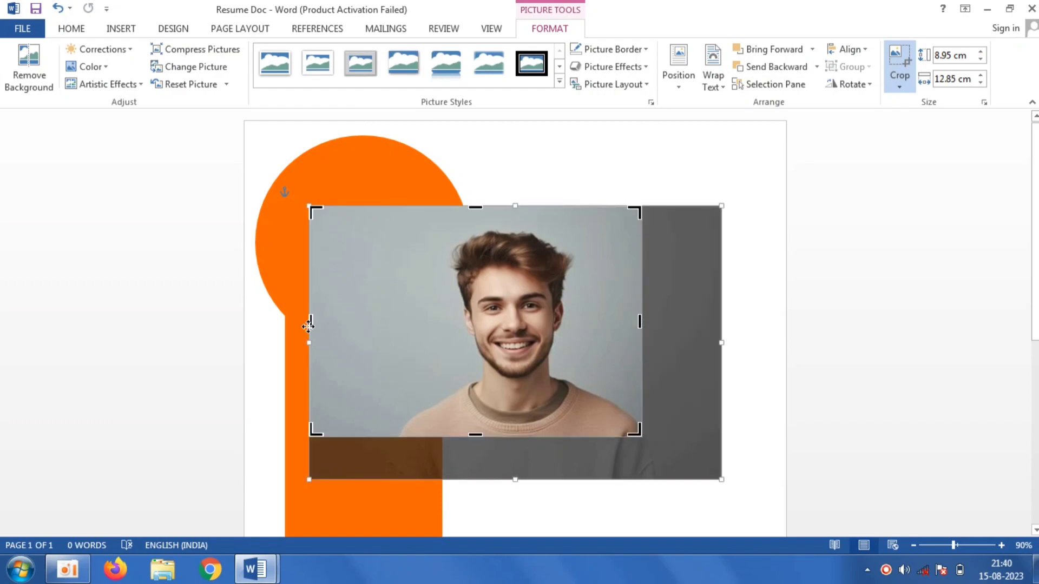
{"action": "left_click_drag", "start_coordinate": [310, 321], "coordinate": [383, 329]}
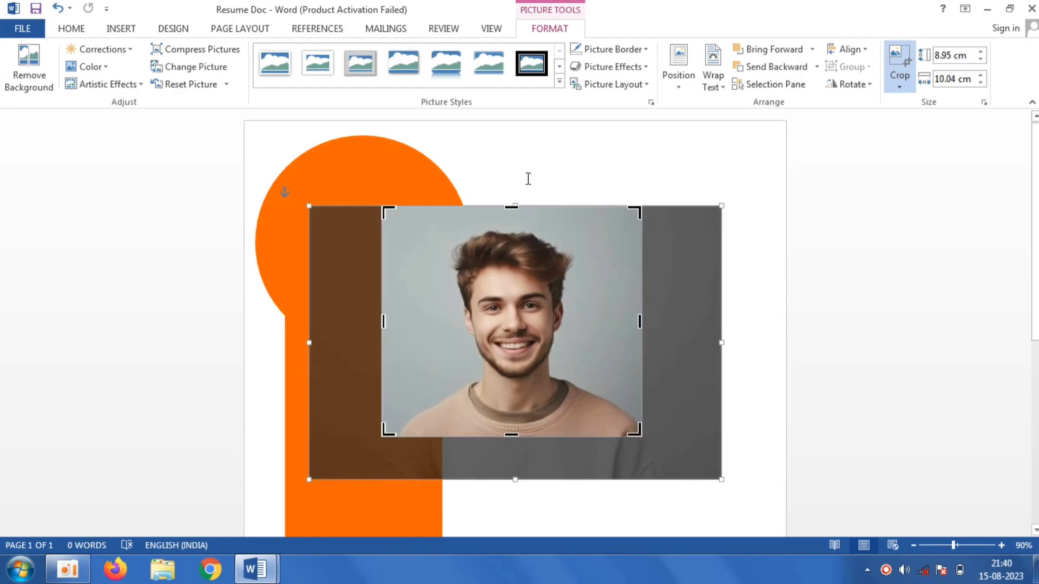
{"action": "left_click", "coordinate": [567, 167]}
- Apply an oval framed picture style to the photo
{"action": "left_click", "coordinate": [506, 309]}
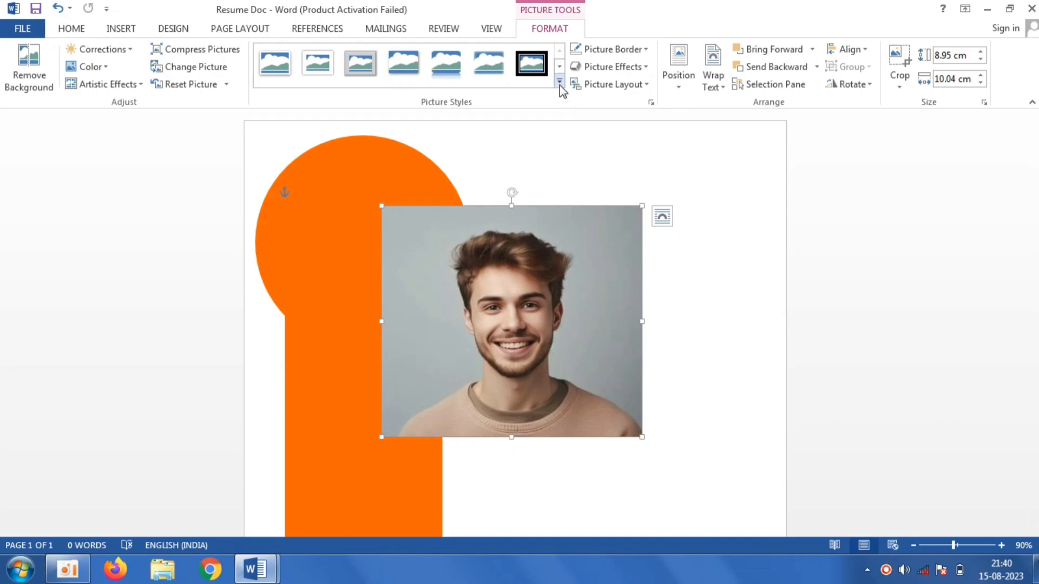
{"action": "left_click", "coordinate": [559, 82]}
{"action": "left_click", "coordinate": [549, 187]}
- Set the photo's border color to white
{"action": "left_click", "coordinate": [645, 49]}
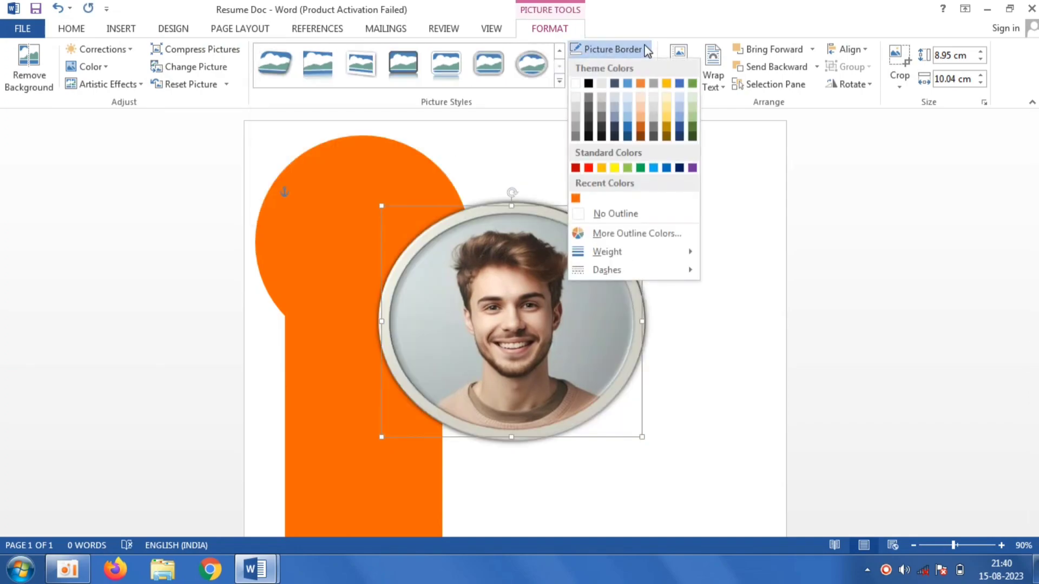
{"action": "left_click", "coordinate": [576, 83]}
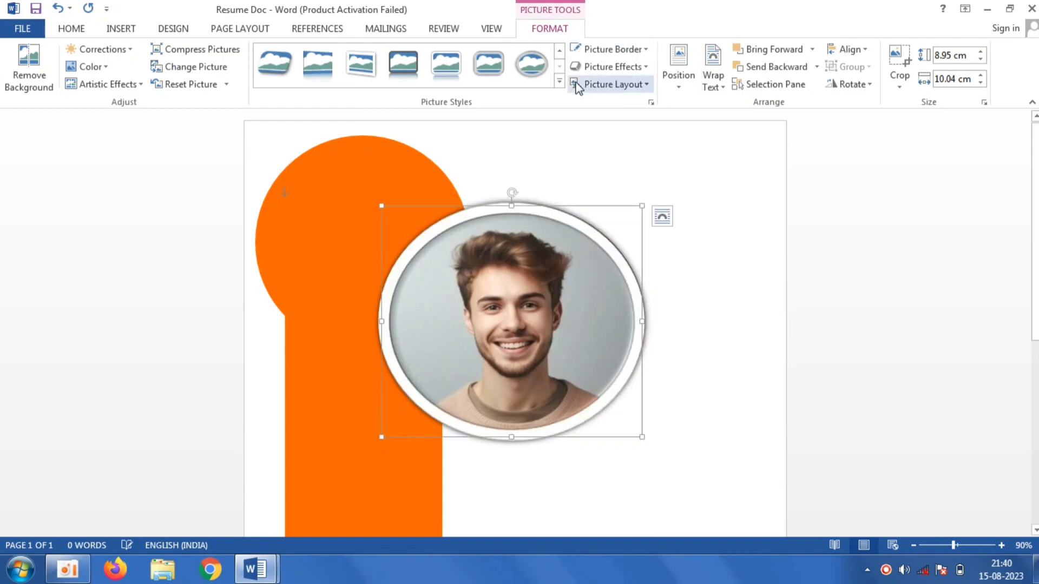
- Set the photo's border width to 11 pt in the line options
{"action": "left_click", "coordinate": [635, 52]}
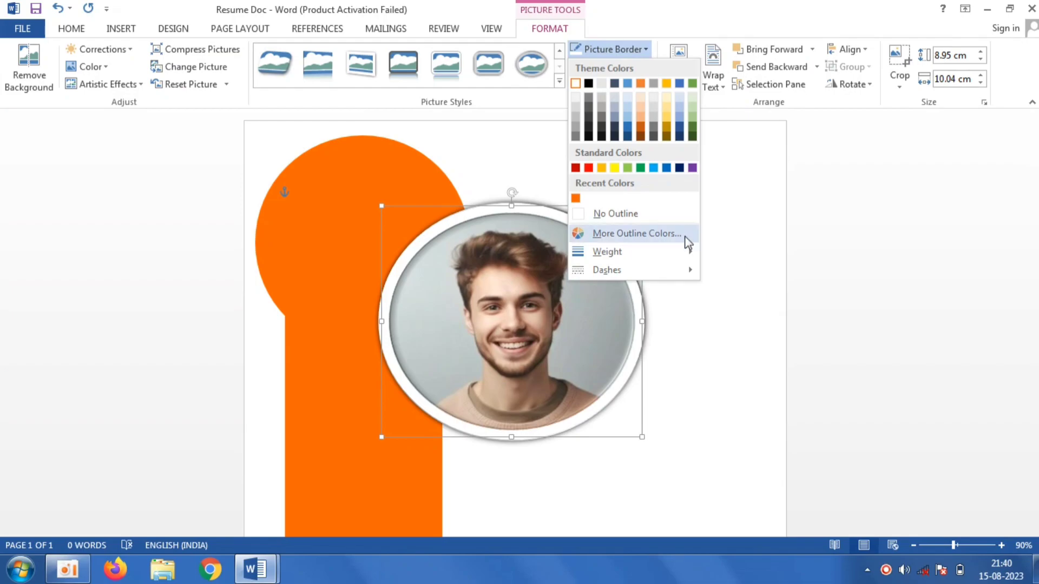
{"action": "mouse_move", "coordinate": [683, 251]}
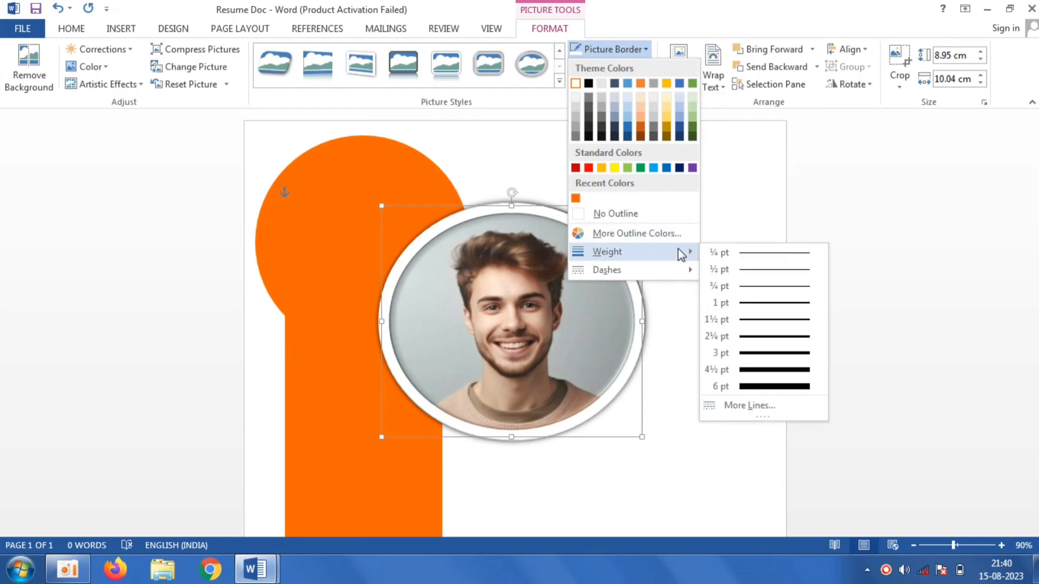
{"action": "left_click", "coordinate": [737, 405]}
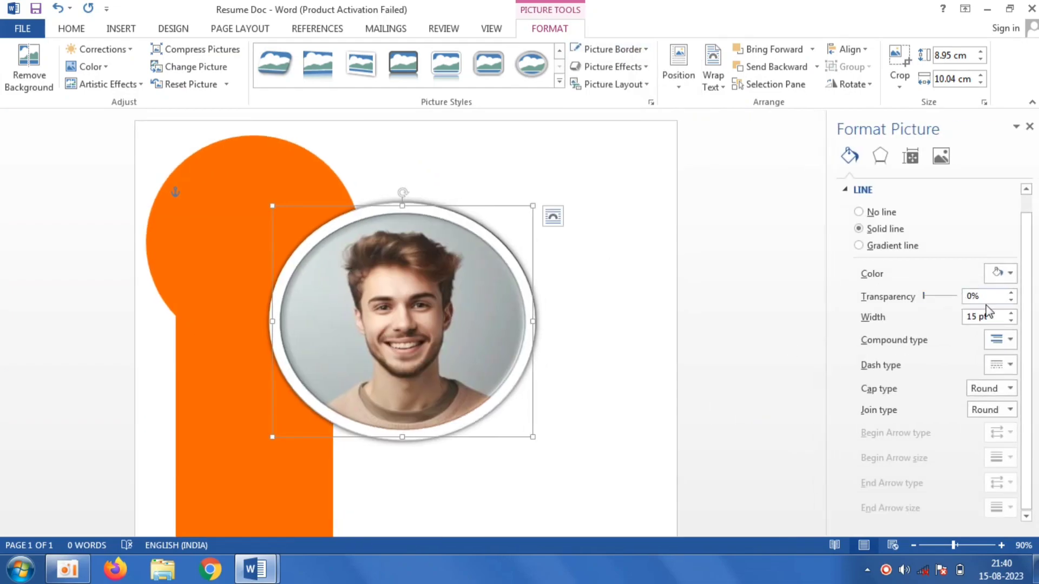
{"action": "left_click", "coordinate": [978, 316]}
{"action": "key", "text": "BackSpace"}
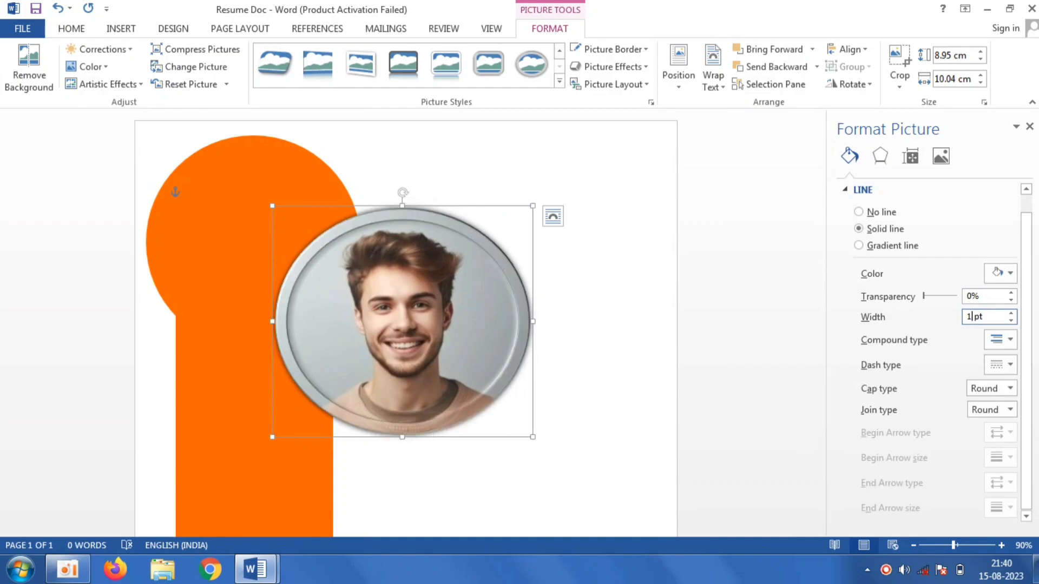
{"action": "type", "text": "1"}
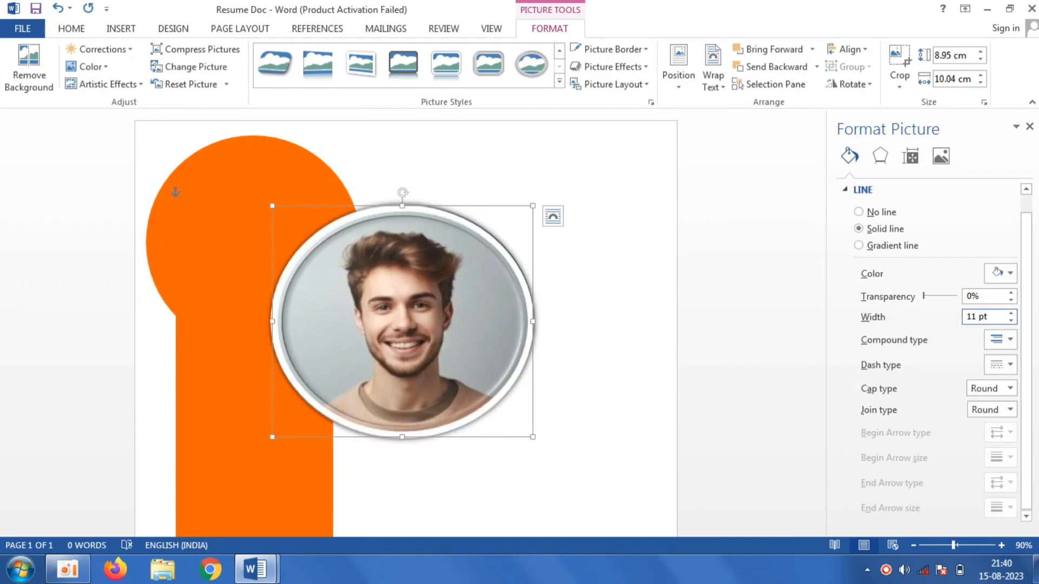
{"action": "left_click", "coordinate": [1030, 126]}
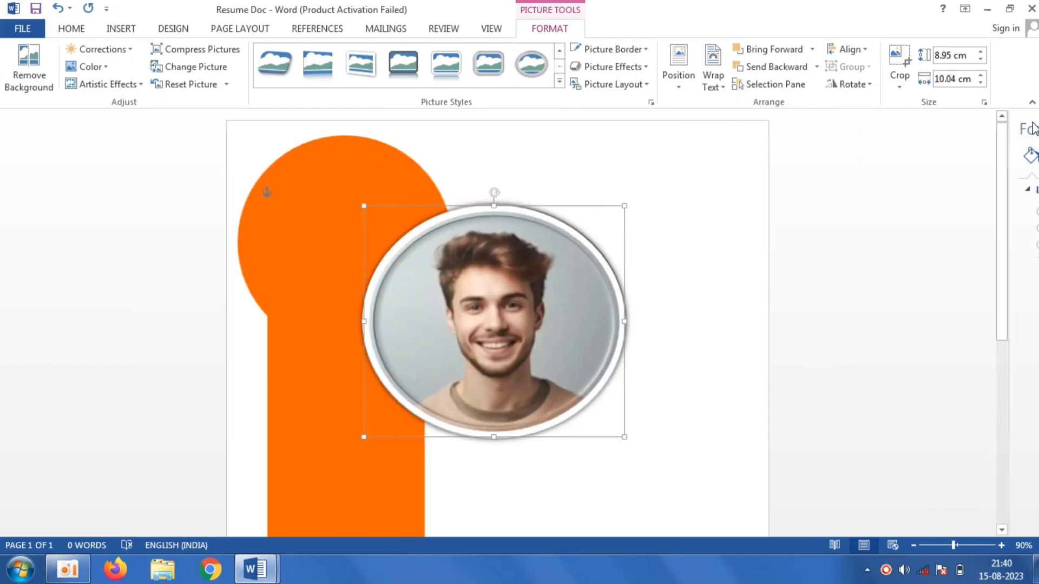
- Clear the photo's preset picture effects
{"action": "left_click", "coordinate": [643, 67]}
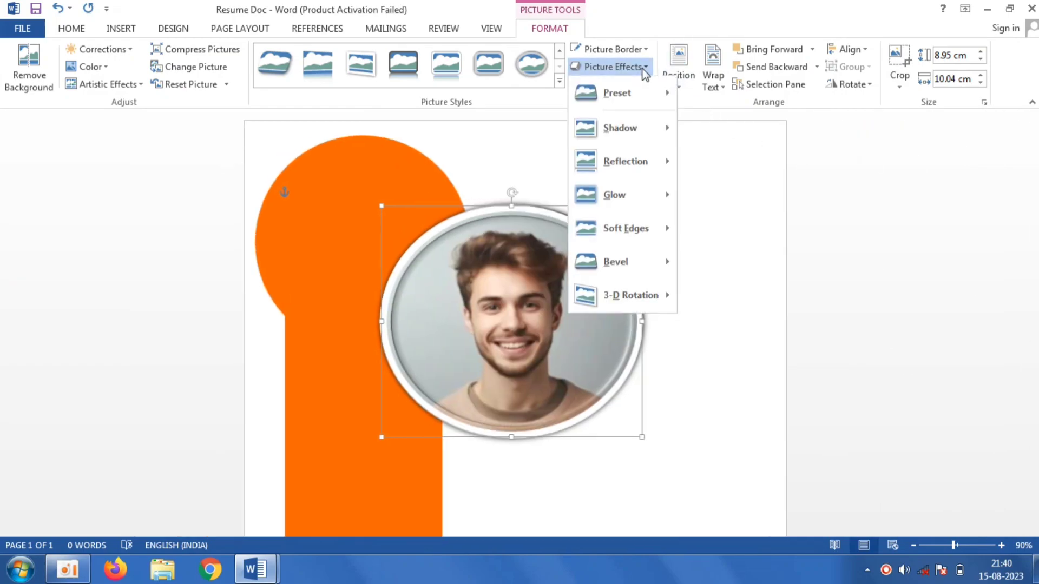
{"action": "mouse_move", "coordinate": [649, 93]}
{"action": "left_click", "coordinate": [707, 107]}
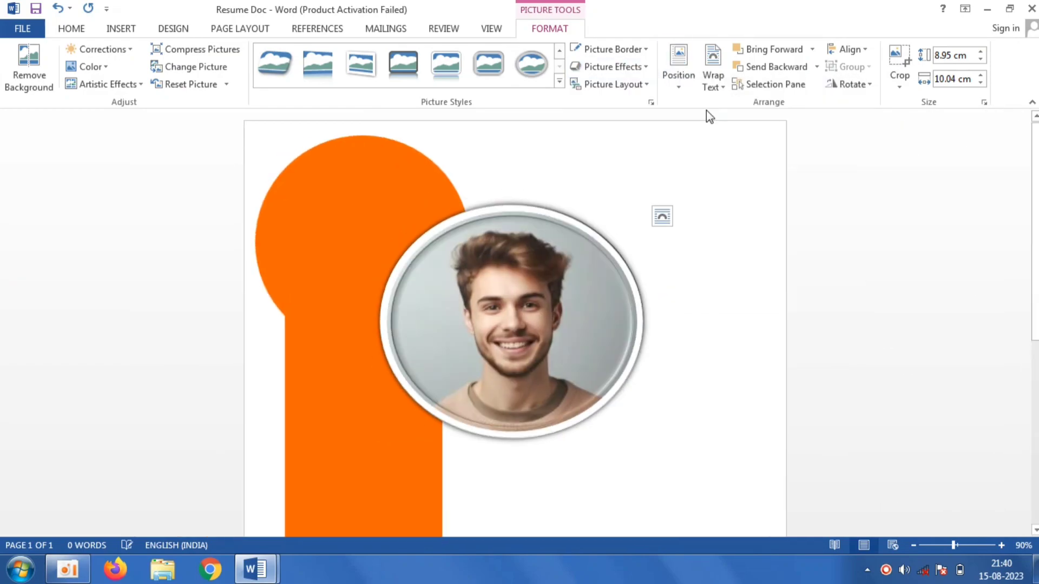
- Remove the photo's shadow and move the photo up and left over the circle
{"action": "left_click", "coordinate": [641, 66]}
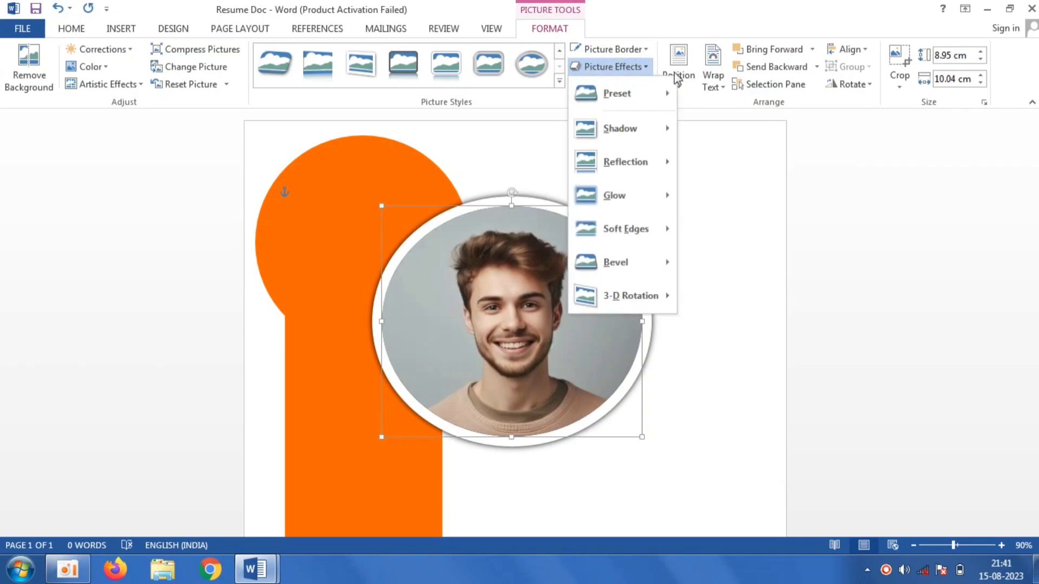
{"action": "mouse_move", "coordinate": [661, 128]}
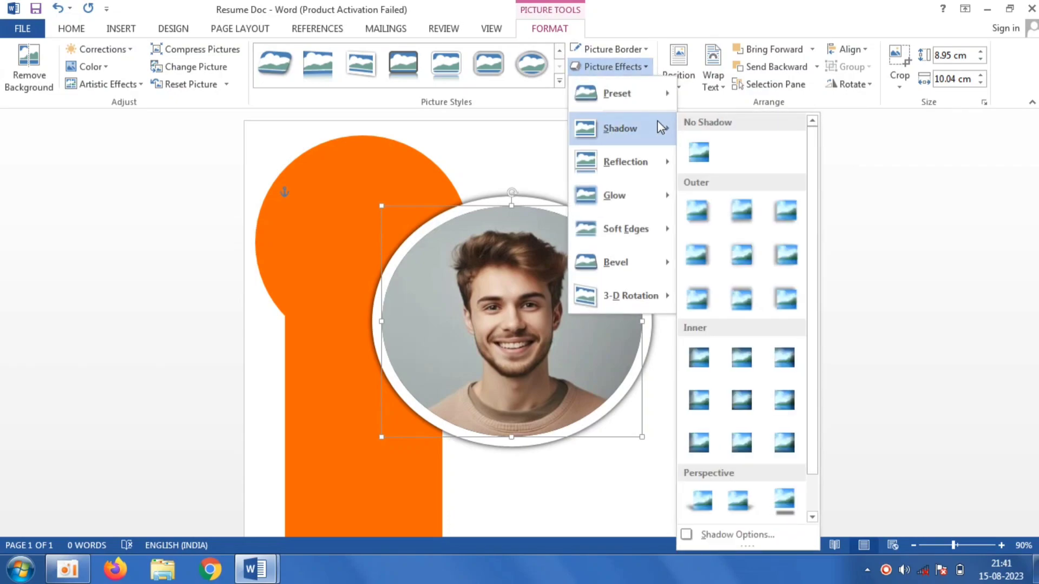
{"action": "left_click", "coordinate": [699, 153]}
{"action": "left_click_drag", "start_coordinate": [563, 271], "coordinate": [472, 225]}
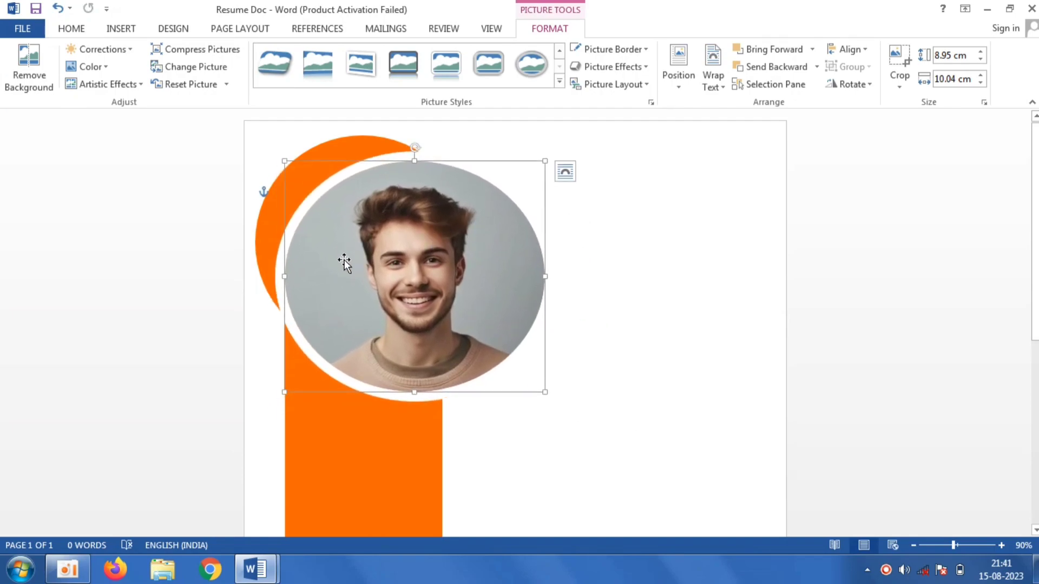
- Resize and reposition the photo so it sits centred inside the orange circle, about 6.7 cm tall
{"action": "left_click_drag", "start_coordinate": [285, 277], "coordinate": [293, 276]}
{"action": "left_click_drag", "start_coordinate": [544, 391], "coordinate": [449, 305]}
{"action": "left_click_drag", "start_coordinate": [376, 253], "coordinate": [364, 247]}
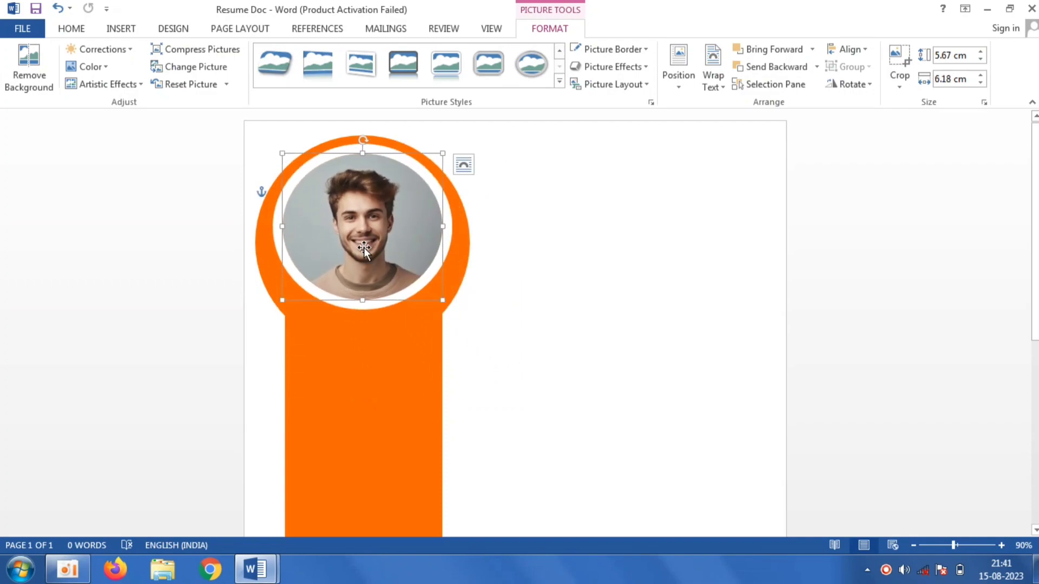
{"action": "left_click_drag", "start_coordinate": [362, 300], "coordinate": [362, 327]}
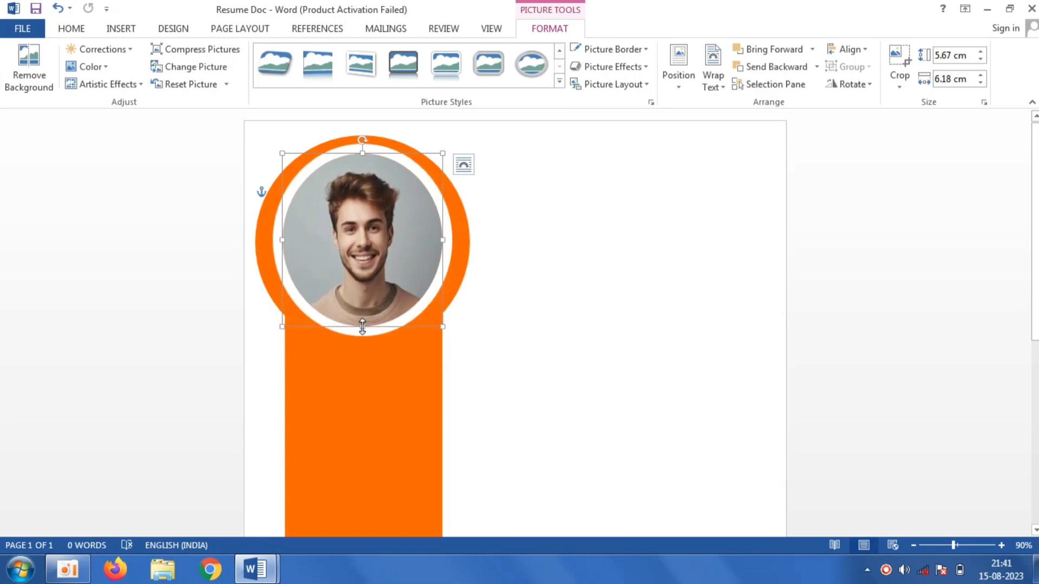
{"action": "left_click_drag", "start_coordinate": [444, 239], "coordinate": [452, 239]}
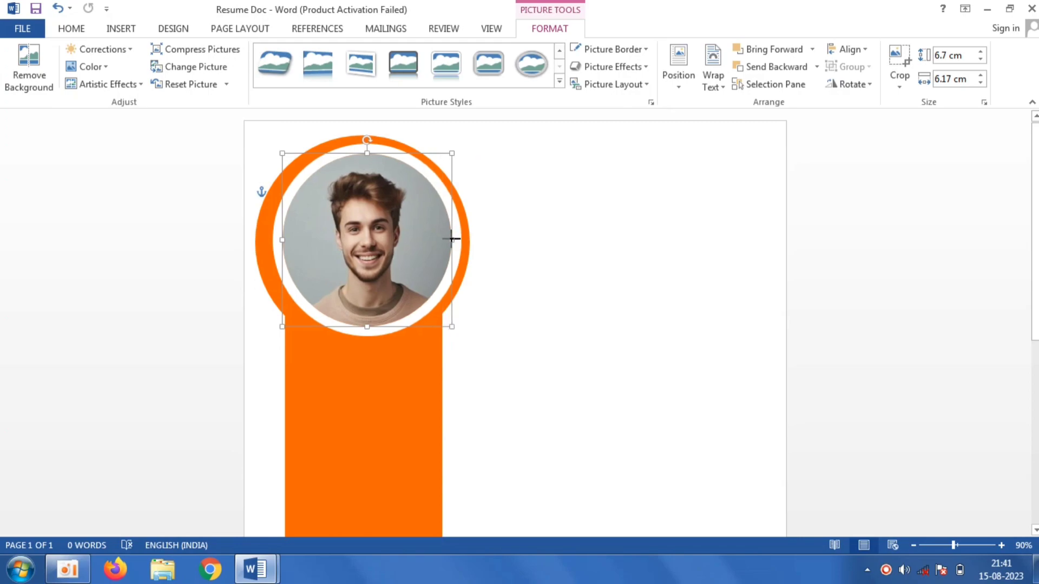
{"action": "left_click_drag", "start_coordinate": [282, 240], "coordinate": [274, 239]}
{"action": "left_click", "coordinate": [639, 416]}
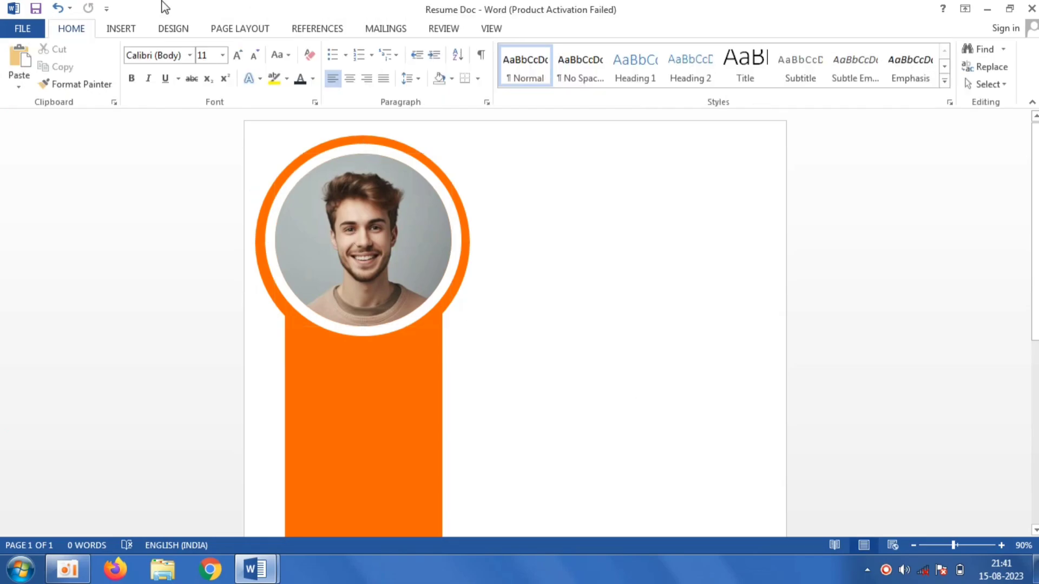
- Draw a text box about 5 cm wide on the orange bar below the photo
{"action": "left_click", "coordinate": [120, 30]}
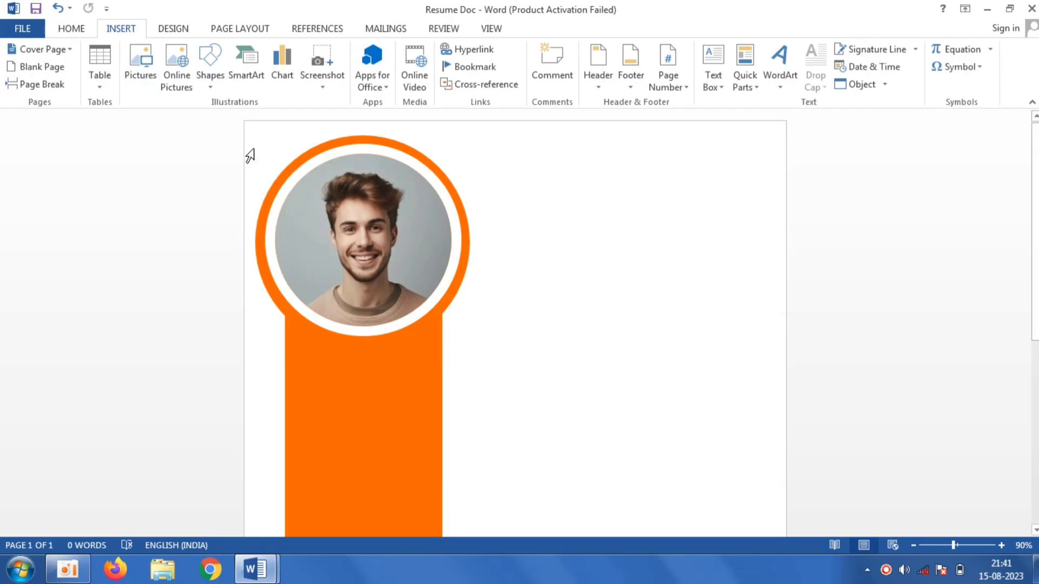
{"action": "left_click", "coordinate": [211, 81]}
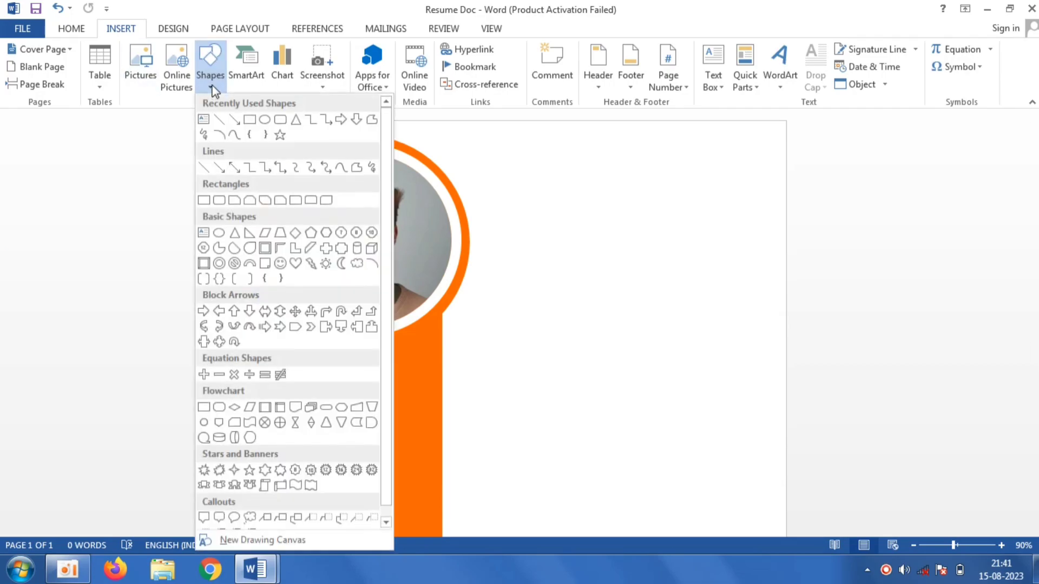
{"action": "left_click", "coordinate": [204, 120]}
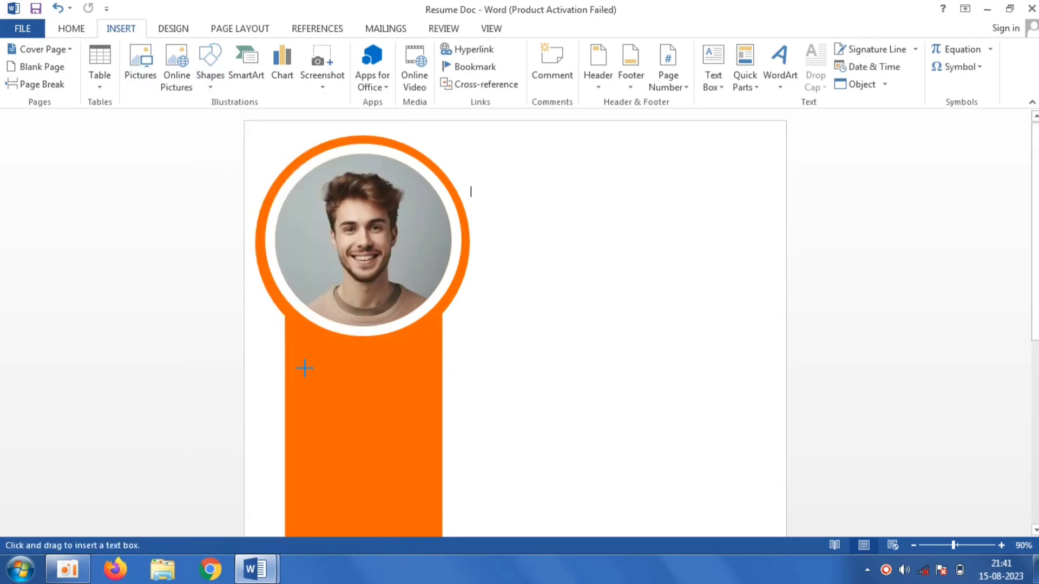
{"action": "left_click_drag", "start_coordinate": [300, 370], "coordinate": [433, 412]}
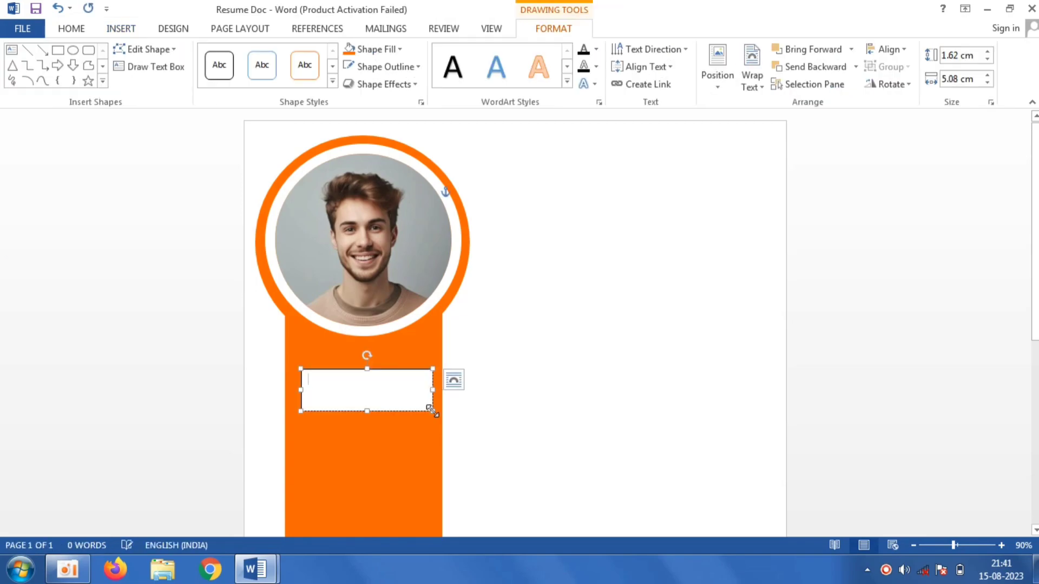
- Remove the text box's fill and outline
{"action": "left_click", "coordinate": [395, 46]}
{"action": "left_click", "coordinate": [447, 213]}
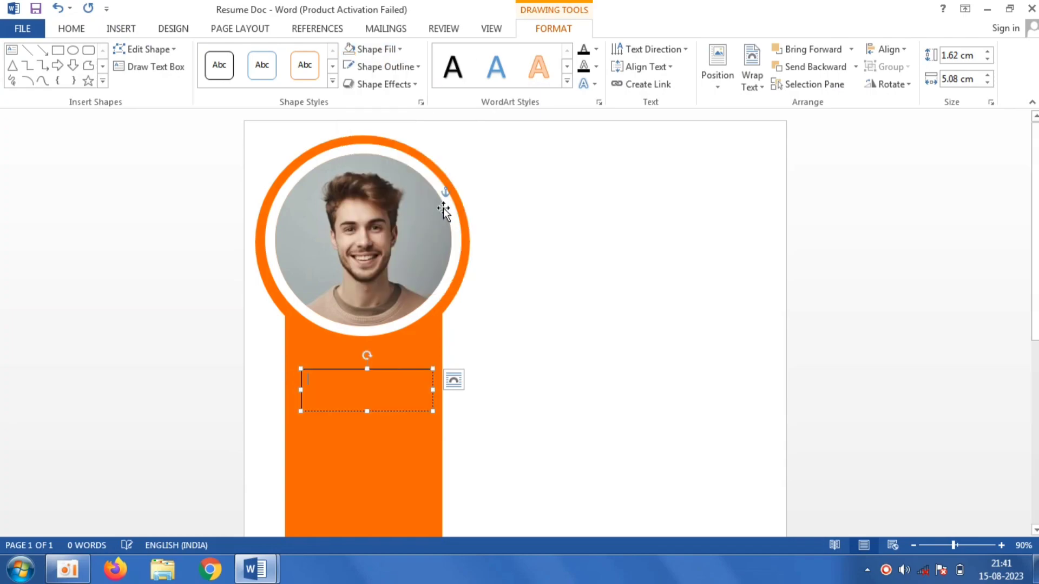
{"action": "left_click", "coordinate": [402, 74]}
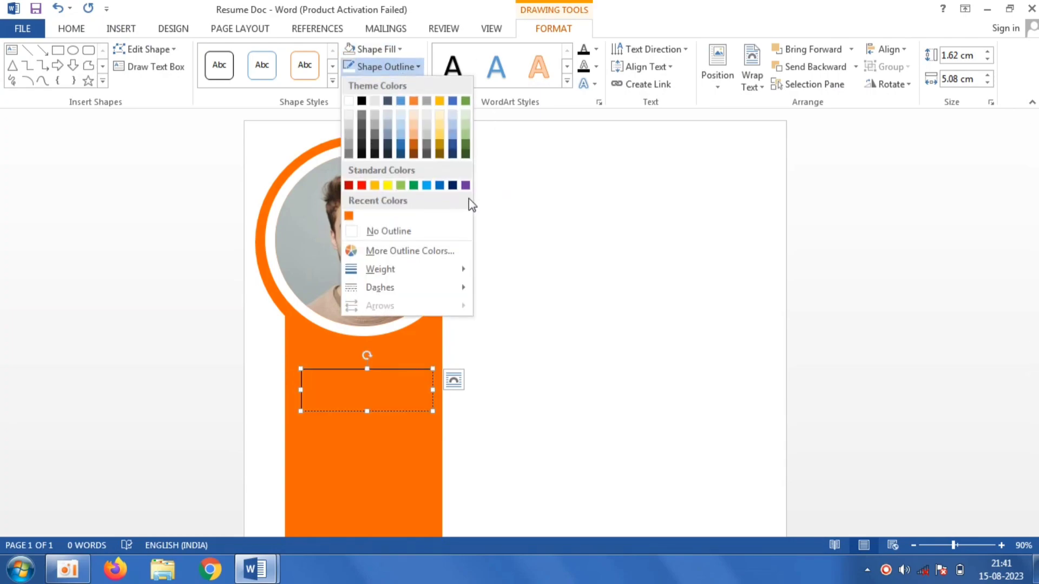
{"action": "left_click", "coordinate": [422, 228]}
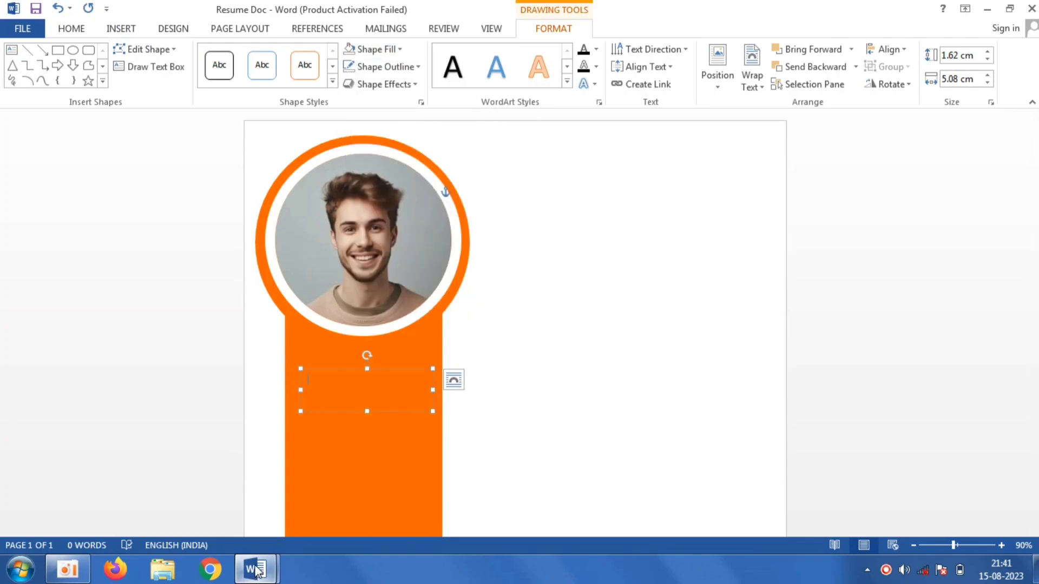
- Switch to the Resume document and copy the PROFILE heading
{"action": "mouse_move", "coordinate": [254, 569]}
{"action": "left_click", "coordinate": [210, 507]}
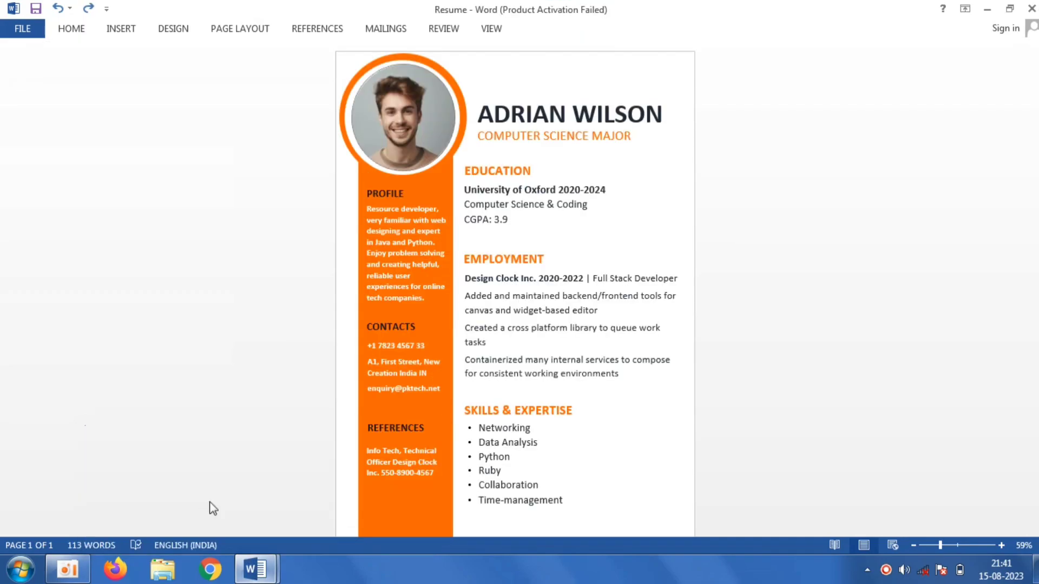
{"action": "left_click", "coordinate": [407, 194]}
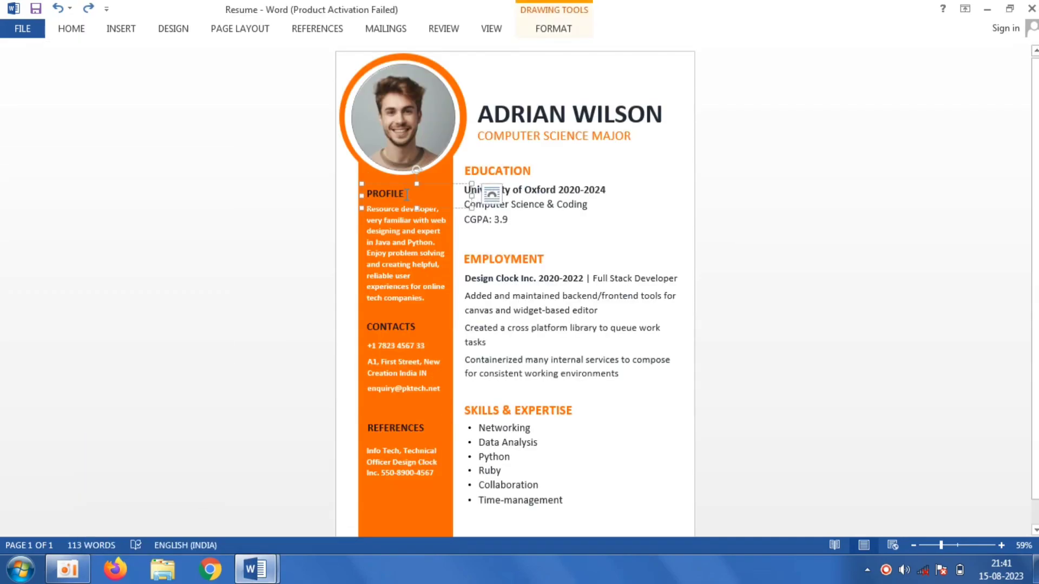
{"action": "double_click", "coordinate": [406, 194]}
{"action": "right_click", "coordinate": [404, 193]}
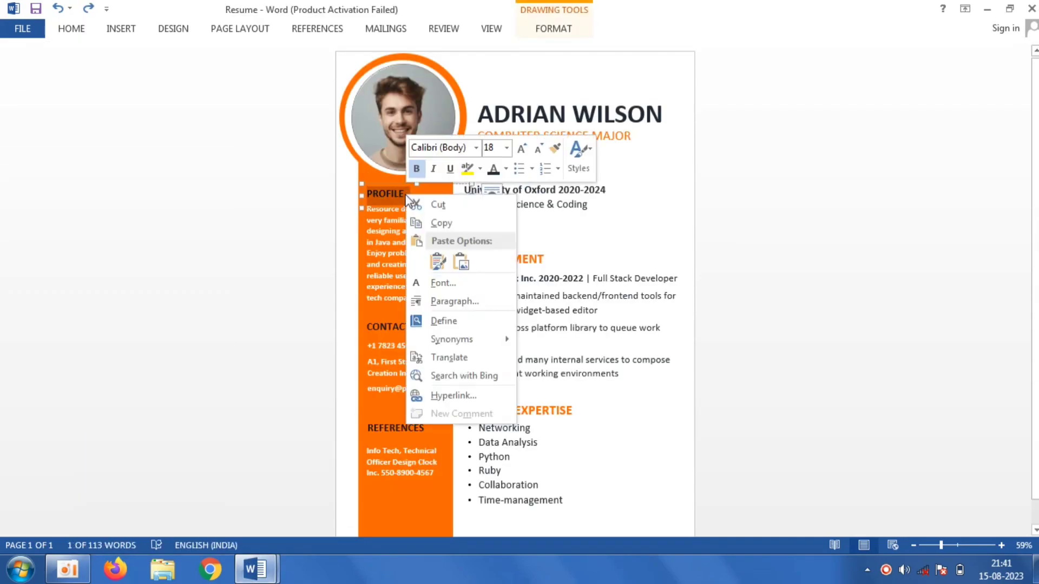
{"action": "left_click", "coordinate": [445, 222]}
- Switch back to Resume Doc and paste the heading as text only into the new text box
{"action": "left_click", "coordinate": [265, 568]}
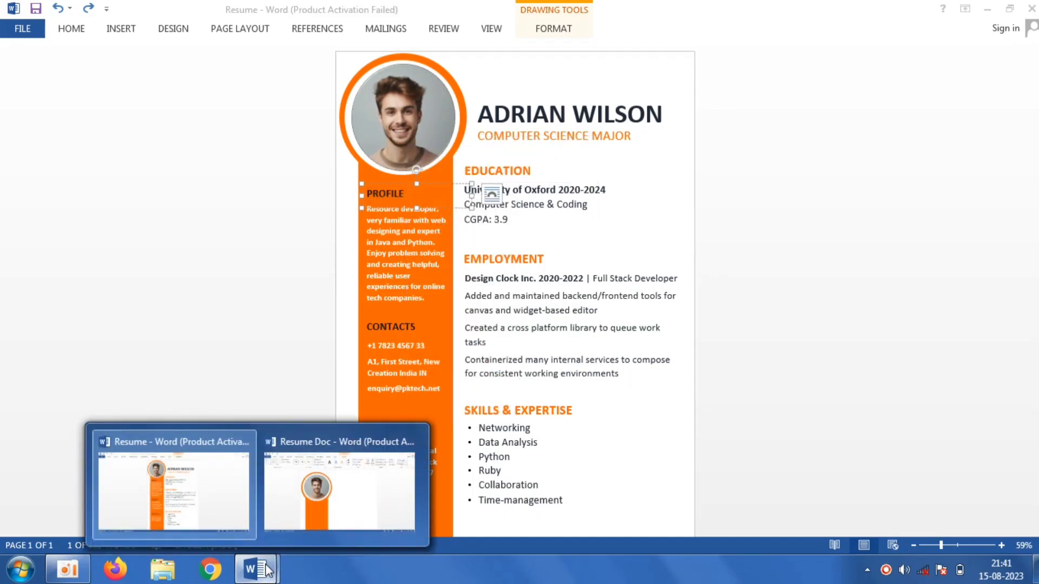
{"action": "left_click", "coordinate": [325, 503]}
{"action": "right_click", "coordinate": [348, 386]}
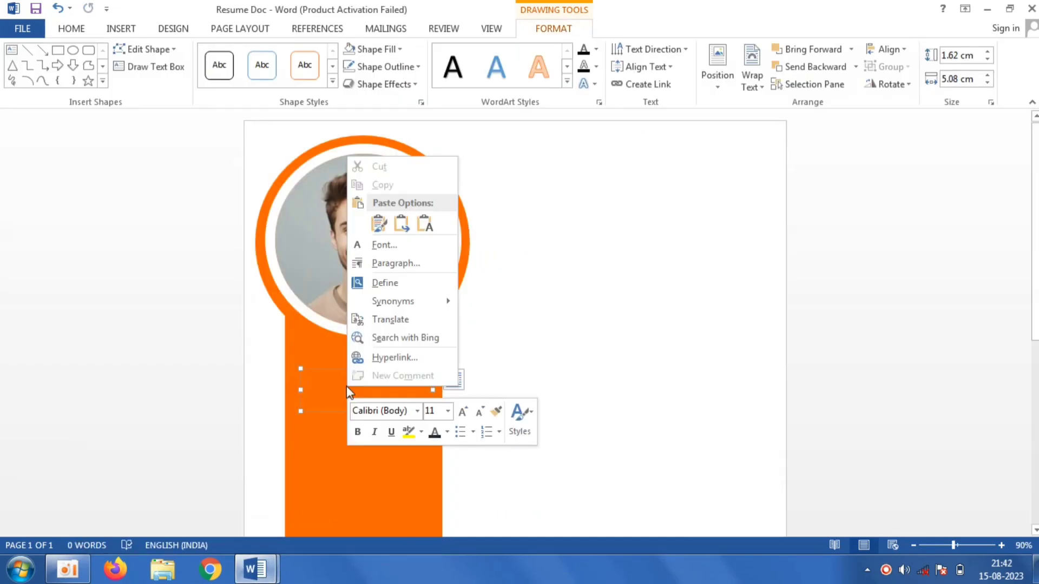
{"action": "left_click", "coordinate": [427, 224]}
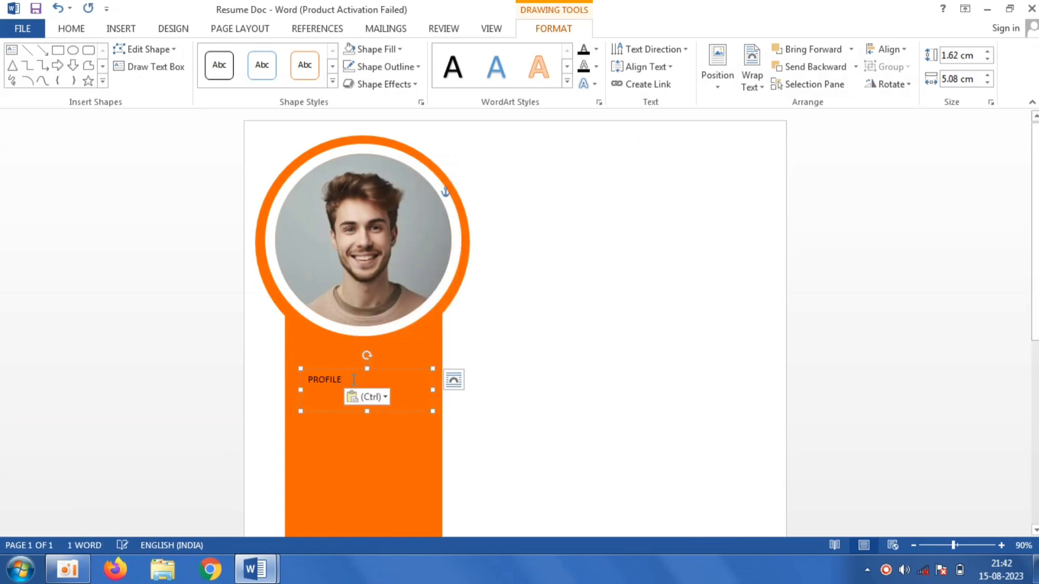
- Format the PROFILE text dark gray, bold and 22 pt, and nudge its text box up and left
{"action": "key", "text": "ctrl+a"}
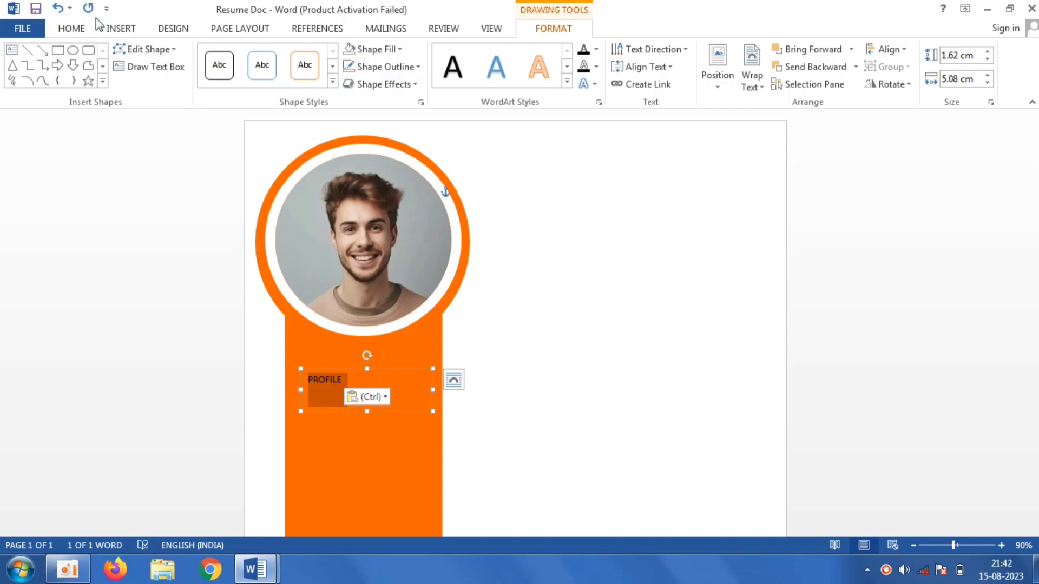
{"action": "left_click", "coordinate": [76, 31]}
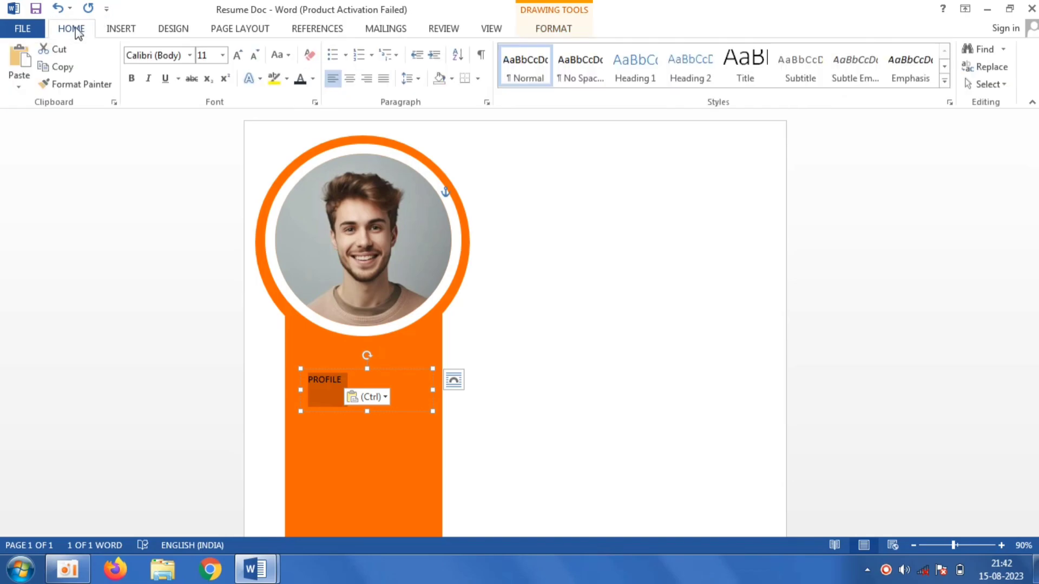
{"action": "left_click", "coordinate": [313, 78]}
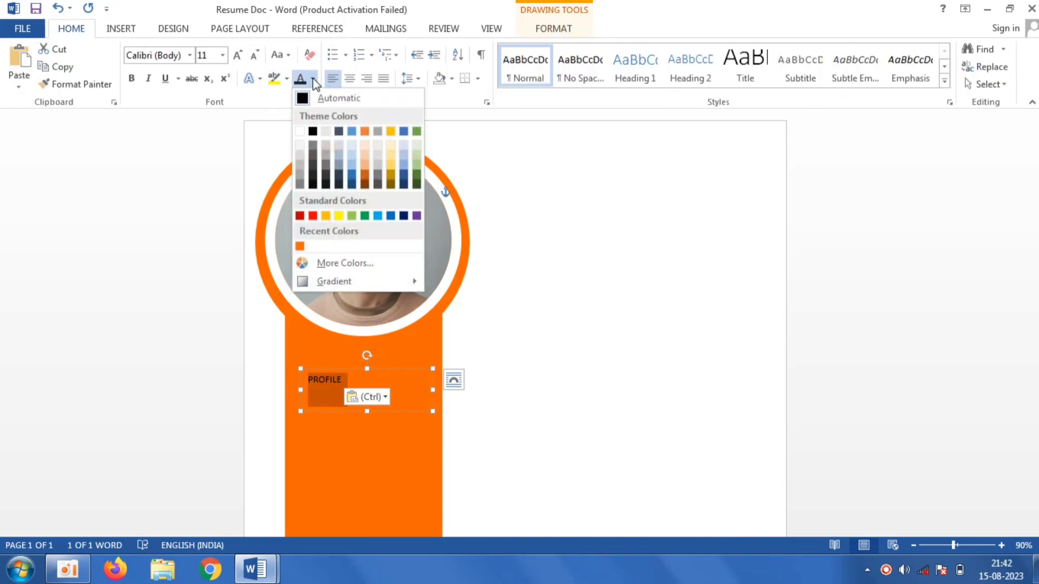
{"action": "left_click", "coordinate": [339, 176]}
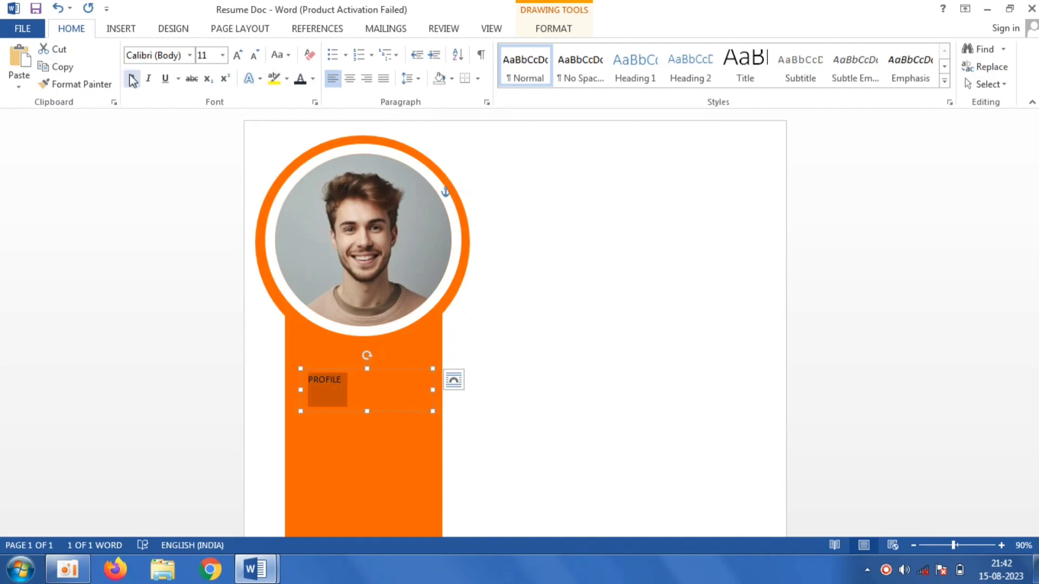
{"action": "left_click", "coordinate": [223, 54]}
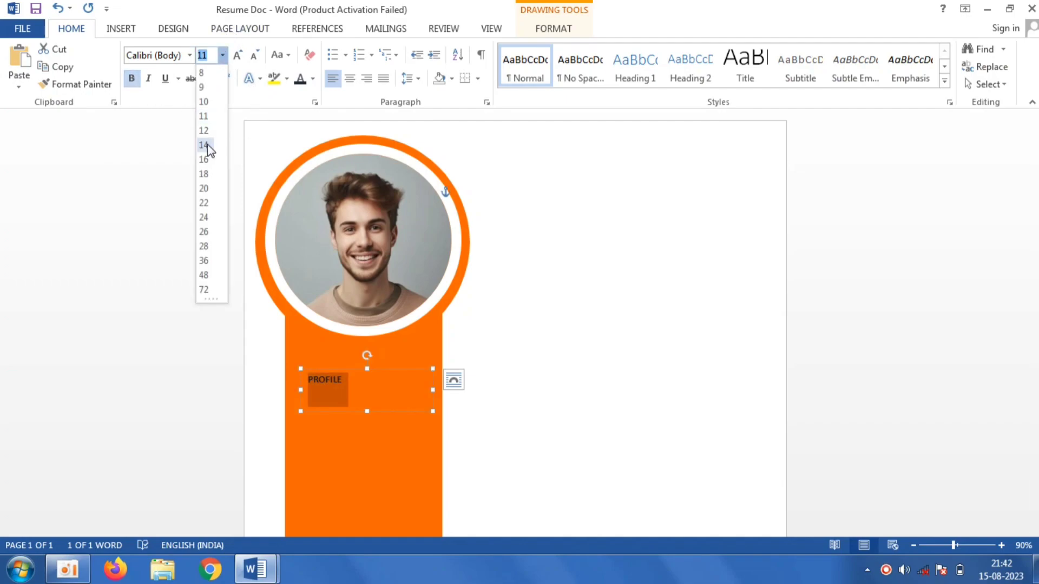
{"action": "left_click", "coordinate": [203, 203]}
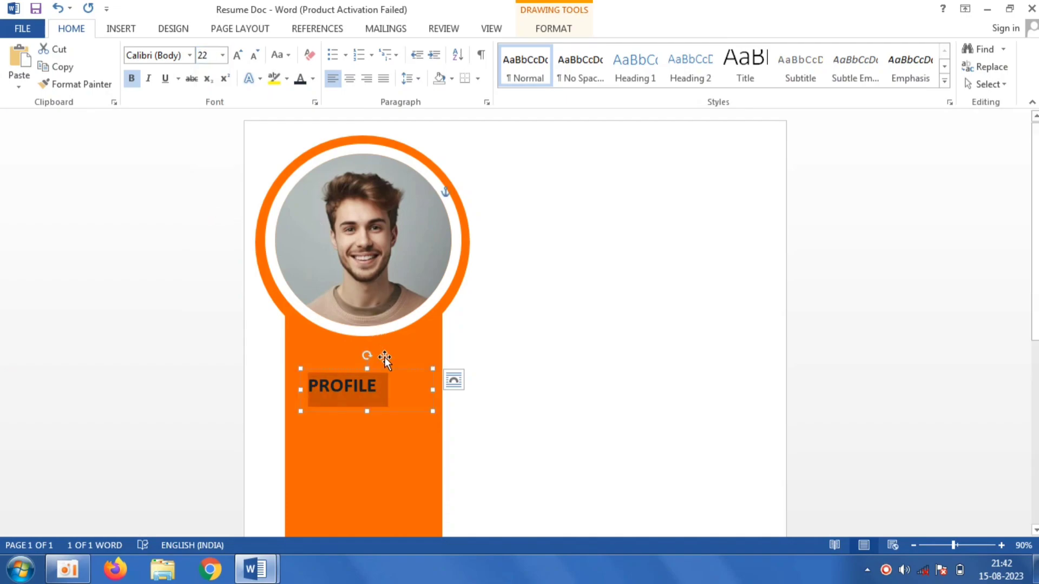
{"action": "left_click_drag", "start_coordinate": [387, 368], "coordinate": [376, 362]}
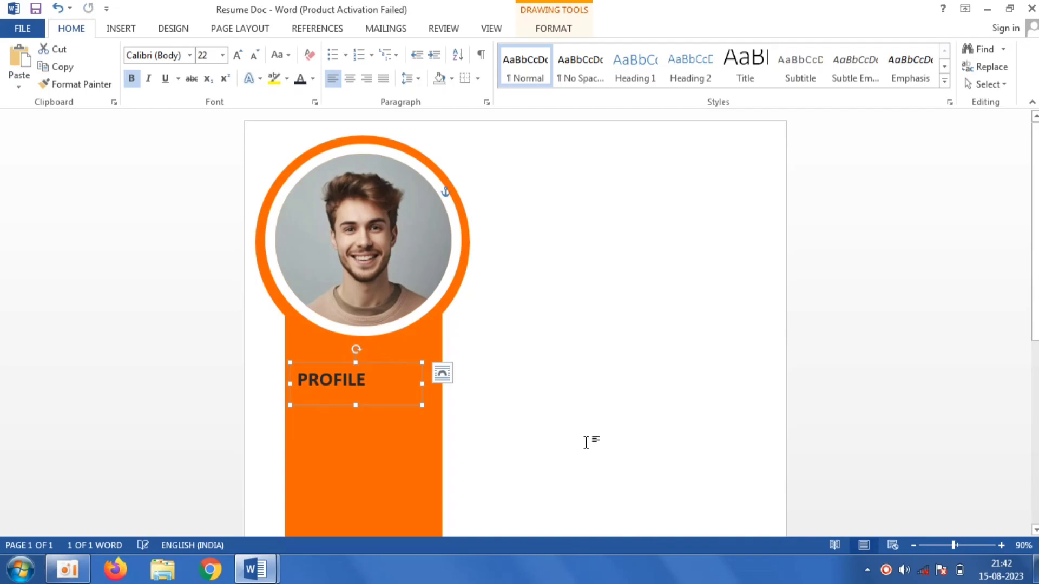
{"action": "left_click", "coordinate": [587, 440]}
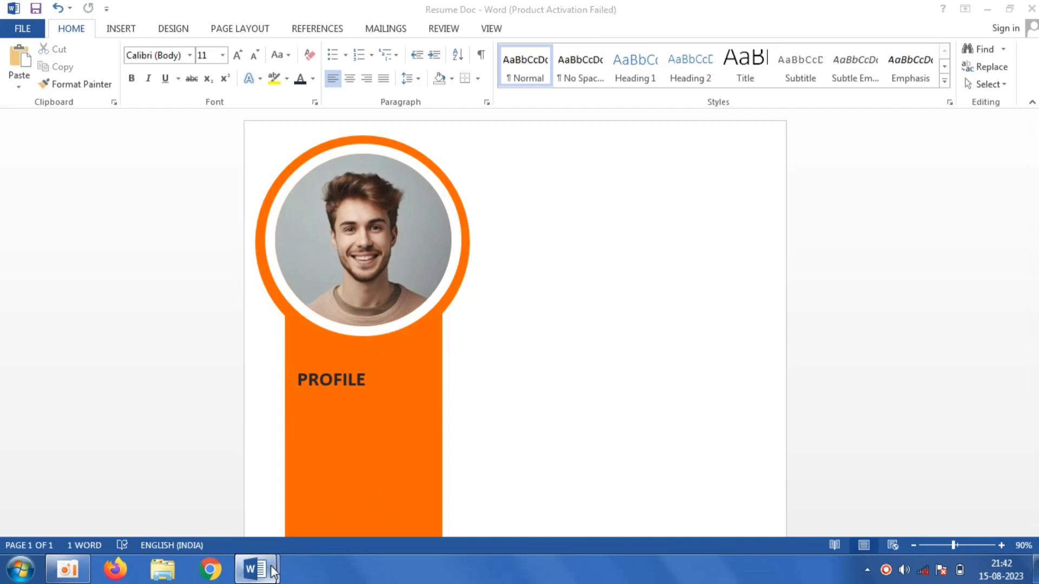
- Switch to the Resume document and copy the profile description paragraph
{"action": "mouse_move", "coordinate": [280, 571]}
{"action": "left_click", "coordinate": [232, 506]}
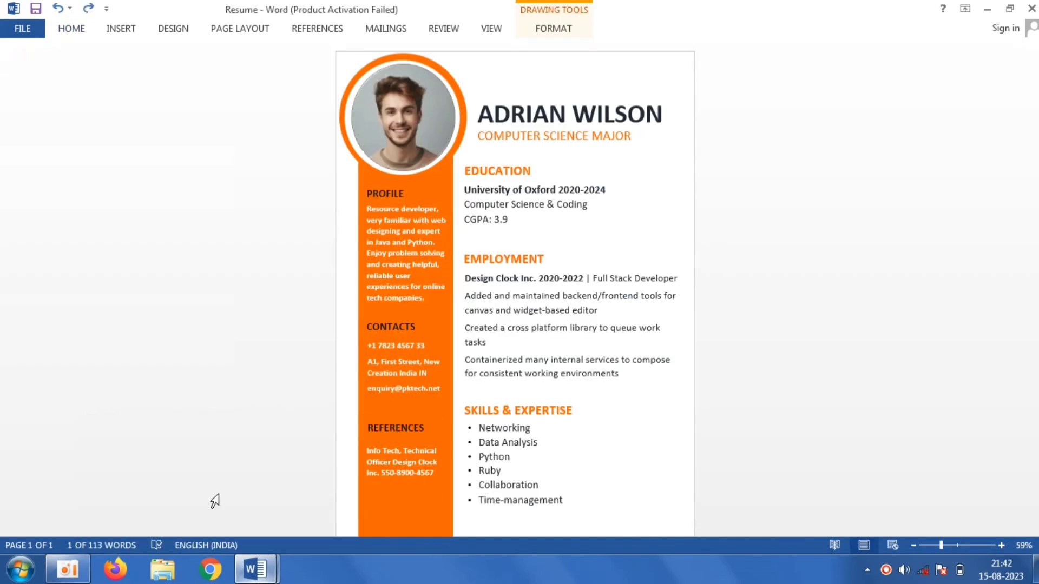
{"action": "left_click", "coordinate": [407, 297]}
{"action": "triple_click", "coordinate": [406, 296]}
{"action": "right_click", "coordinate": [405, 296]}
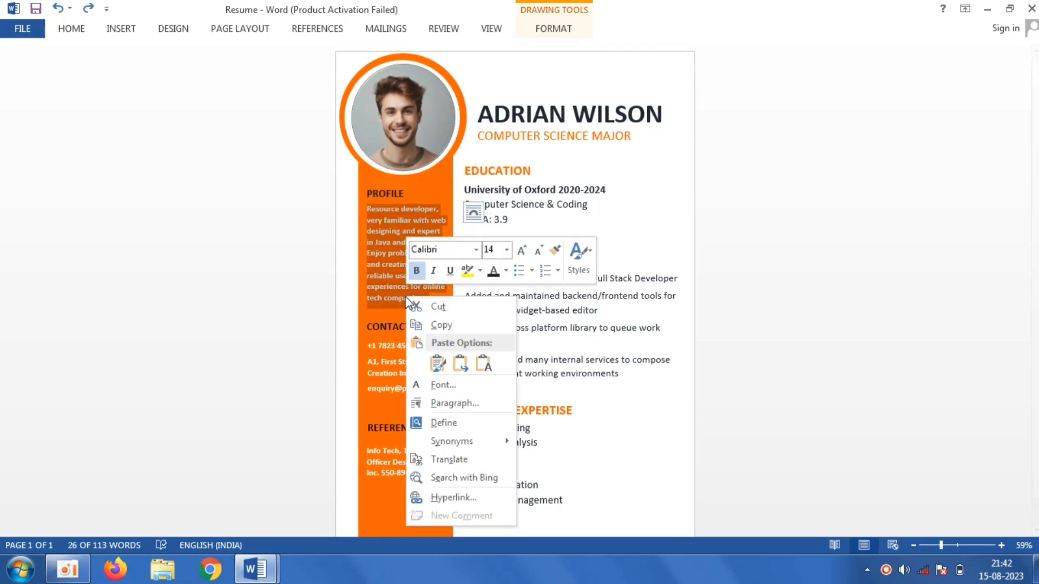
{"action": "left_click", "coordinate": [434, 323]}
- Switch back to Resume Doc and draw a text box about 7.5 cm wide and 4.55 cm tall
{"action": "mouse_move", "coordinate": [277, 574]}
{"action": "left_click", "coordinate": [322, 515]}
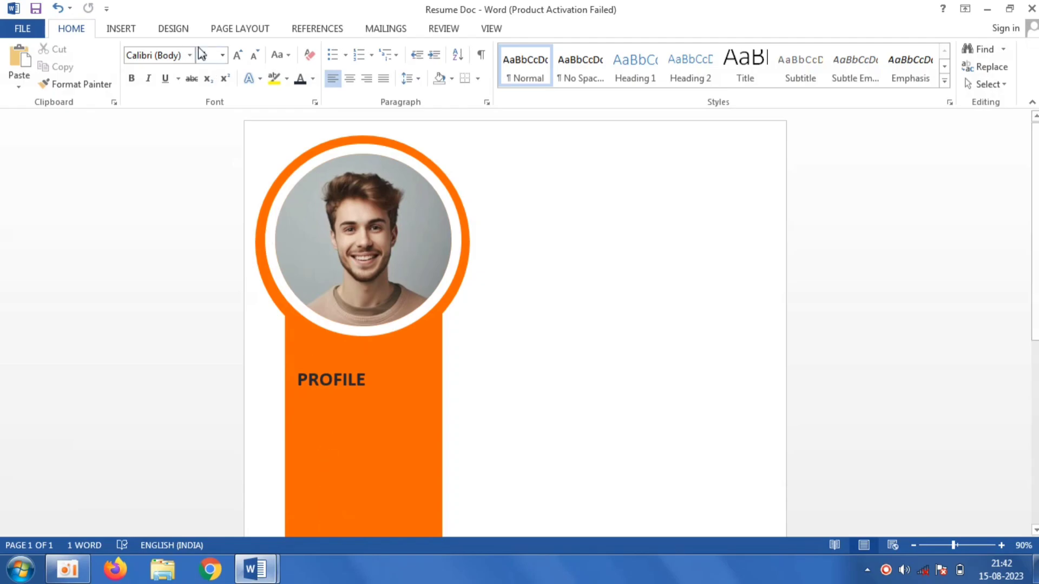
{"action": "left_click", "coordinate": [122, 30]}
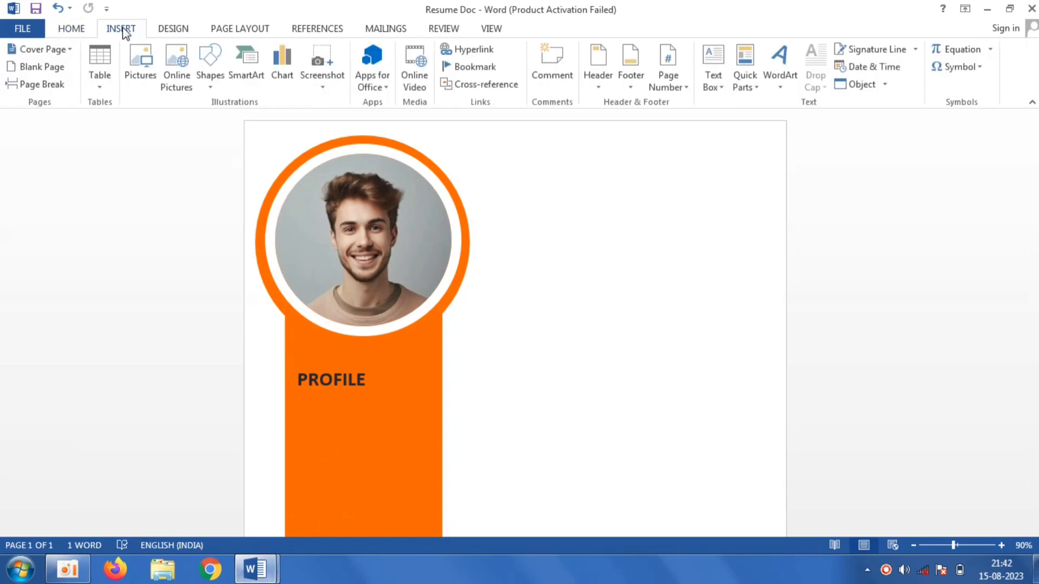
{"action": "left_click", "coordinate": [211, 83]}
{"action": "left_click", "coordinate": [203, 120]}
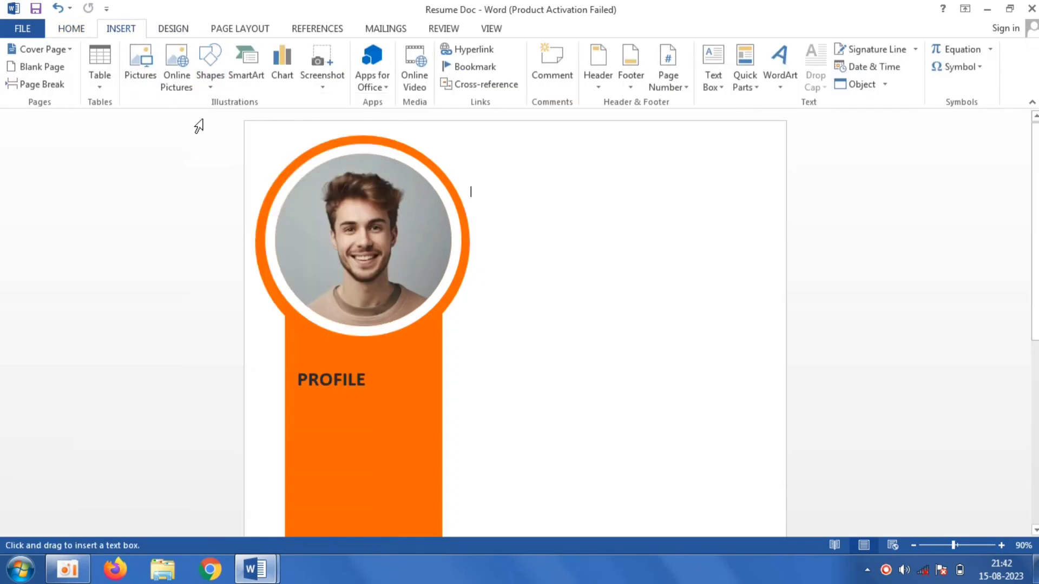
{"action": "left_click_drag", "start_coordinate": [498, 387], "coordinate": [694, 506]}
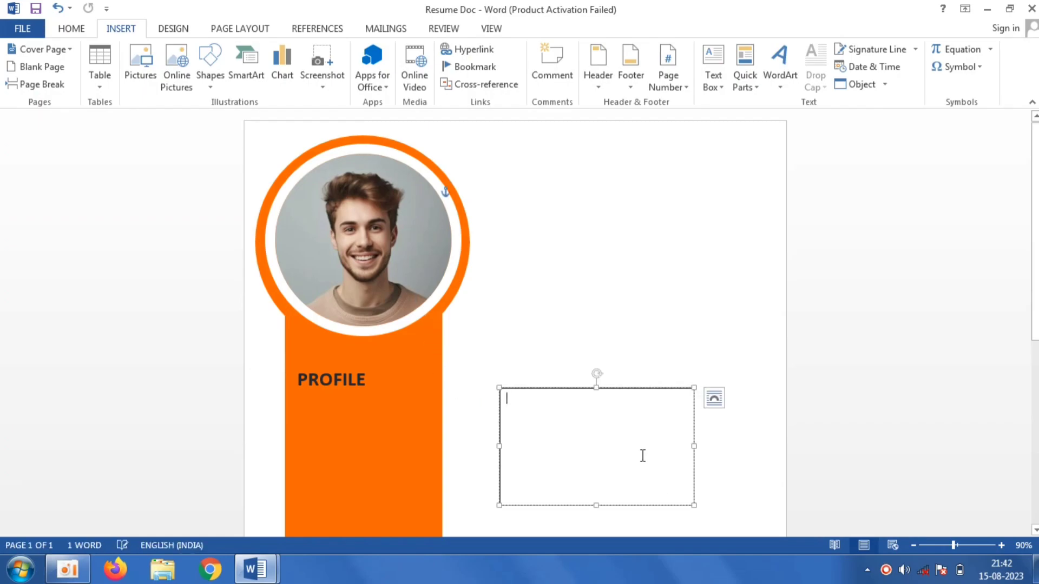
- Paste the profile description as text only into the new text box and format it white, 14 pt
{"action": "right_click", "coordinate": [578, 412]}
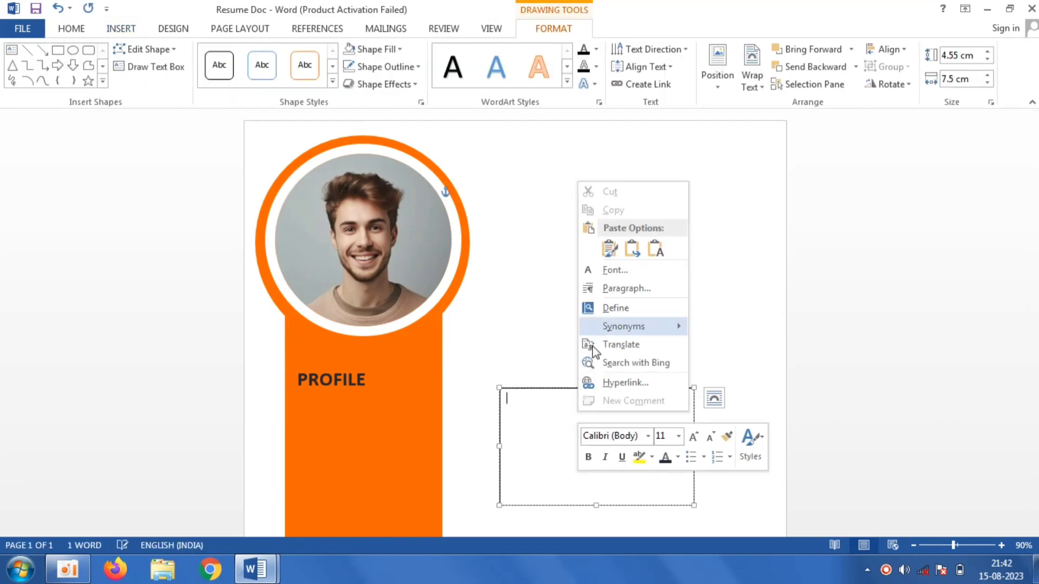
{"action": "left_click", "coordinate": [654, 250]}
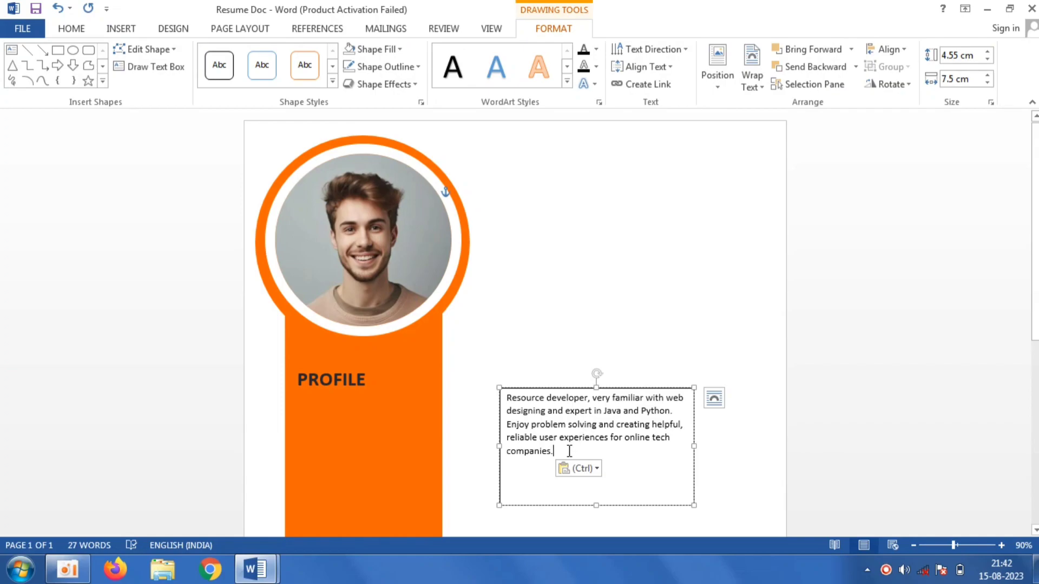
{"action": "left_click_drag", "start_coordinate": [566, 451], "coordinate": [506, 395]}
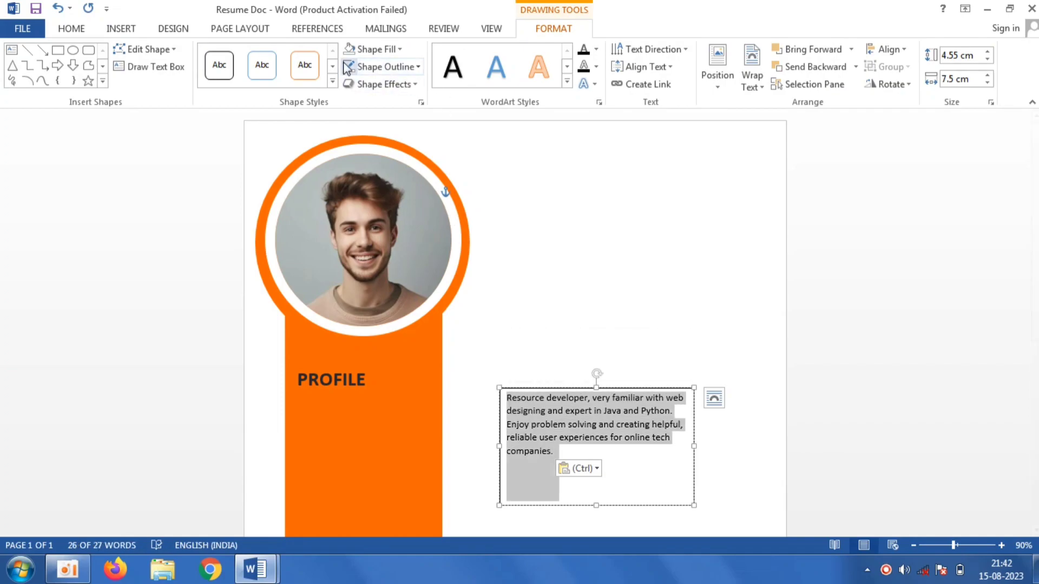
{"action": "left_click", "coordinate": [80, 31]}
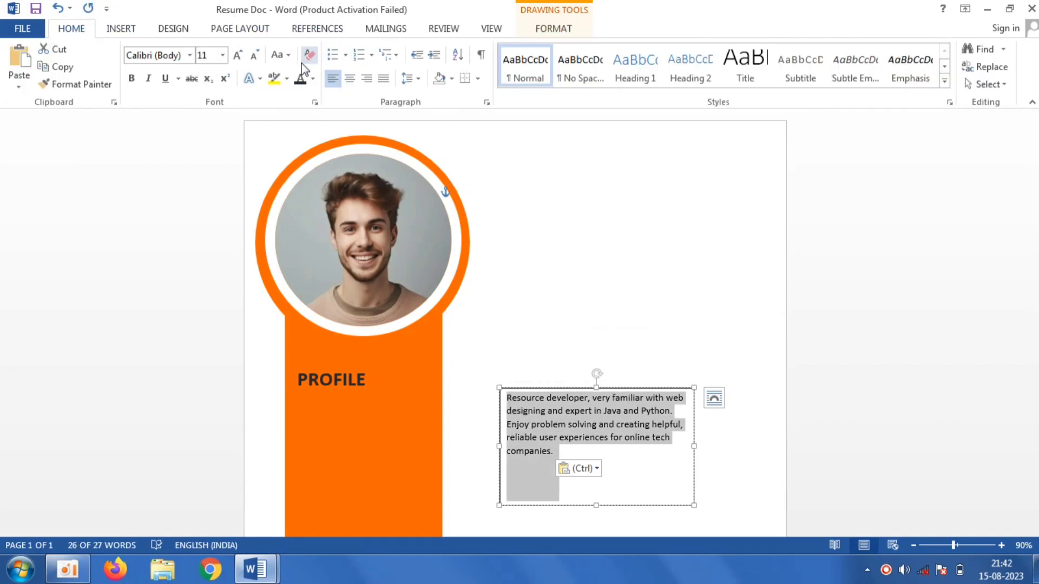
{"action": "left_click", "coordinate": [313, 81]}
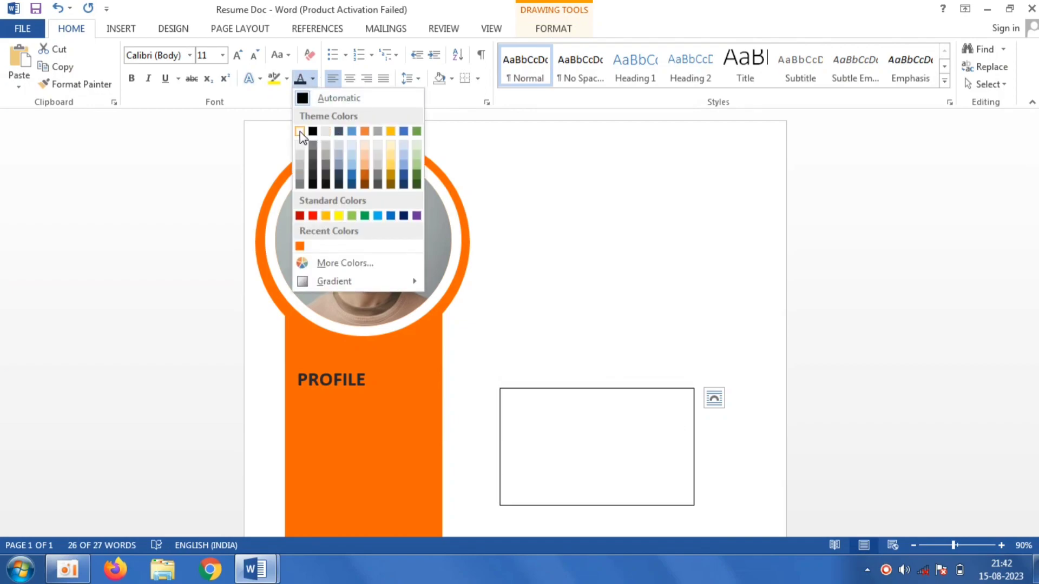
{"action": "left_click", "coordinate": [300, 132]}
{"action": "left_click", "coordinate": [221, 56]}
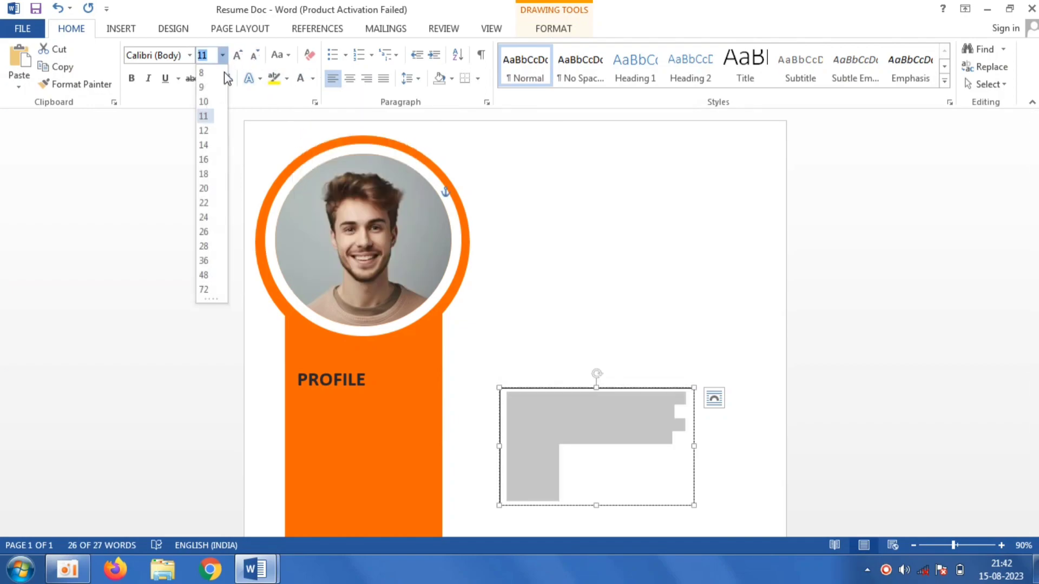
{"action": "left_click", "coordinate": [200, 144]}
- Move the description text box onto the orange strip below PROFILE and give it no fill and no outline
{"action": "left_click_drag", "start_coordinate": [636, 388], "coordinate": [431, 399]}
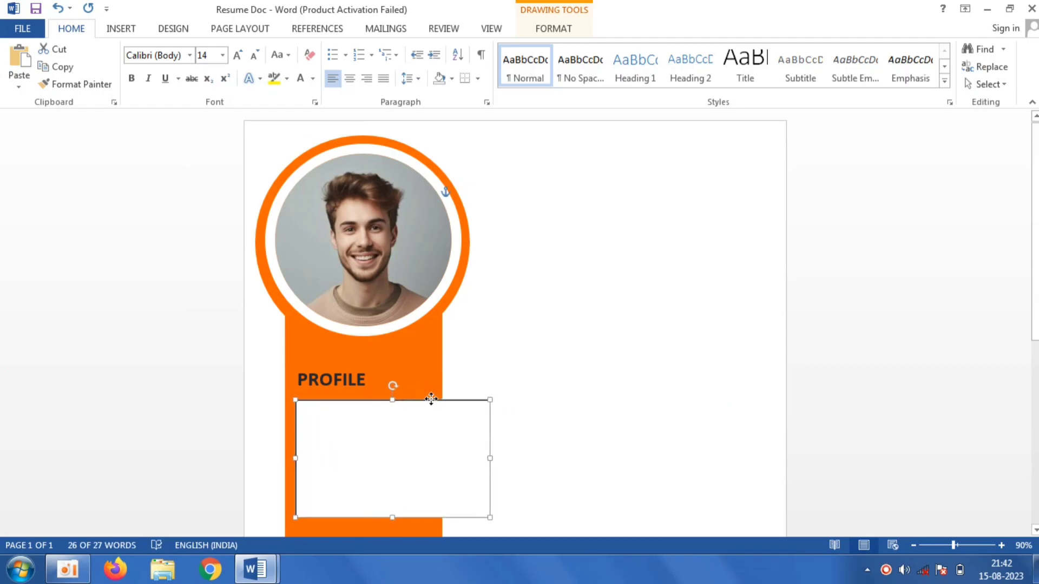
{"action": "left_click", "coordinate": [553, 29]}
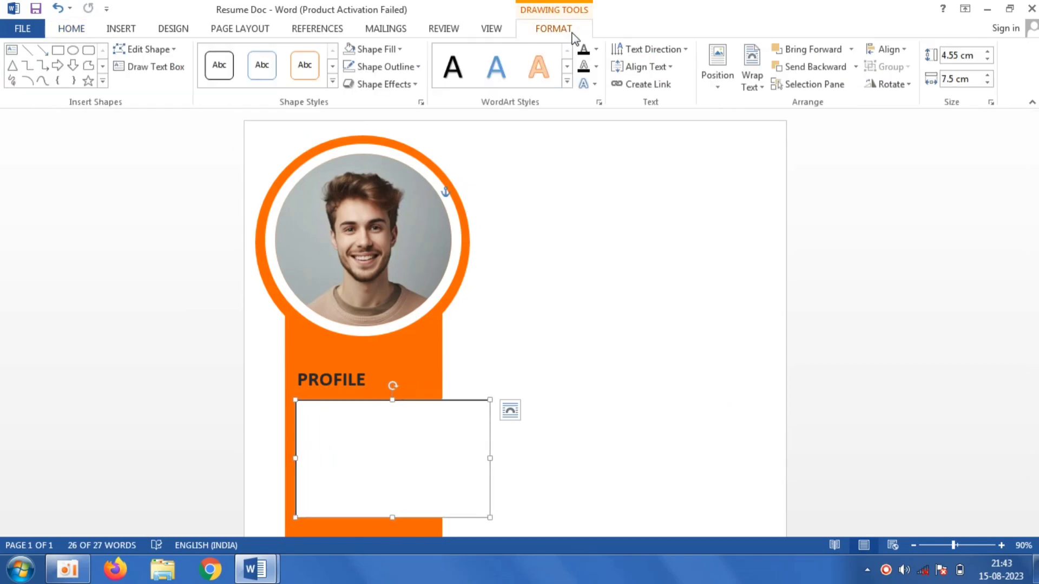
{"action": "left_click", "coordinate": [398, 51]}
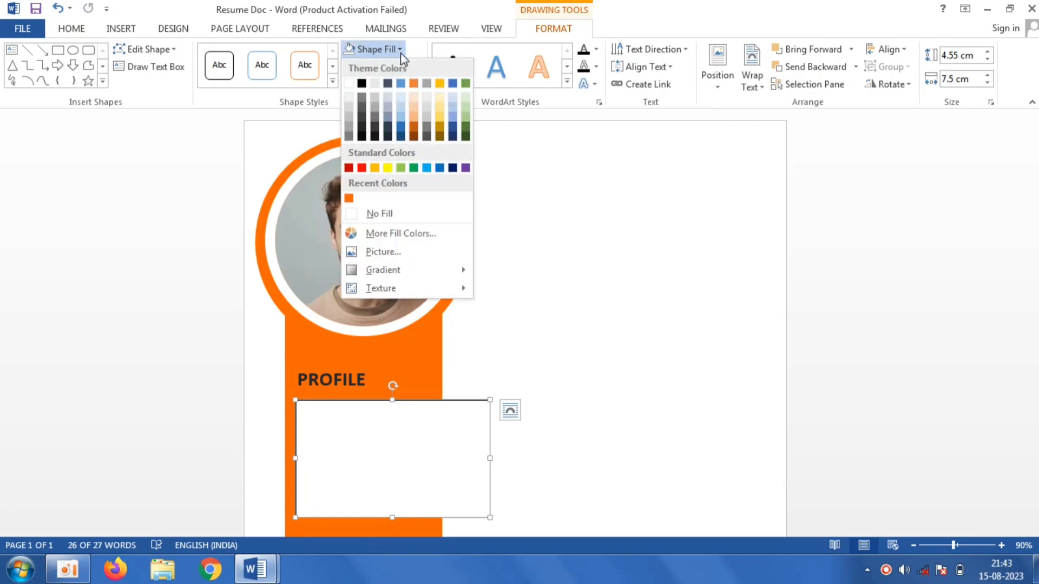
{"action": "left_click", "coordinate": [440, 213]}
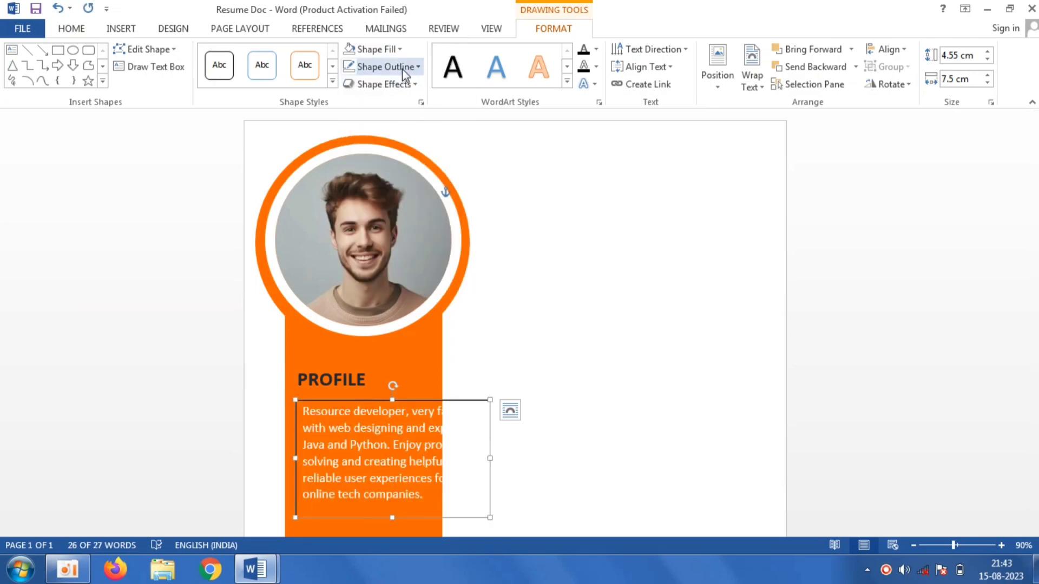
{"action": "left_click", "coordinate": [402, 68]}
{"action": "left_click", "coordinate": [430, 231]}
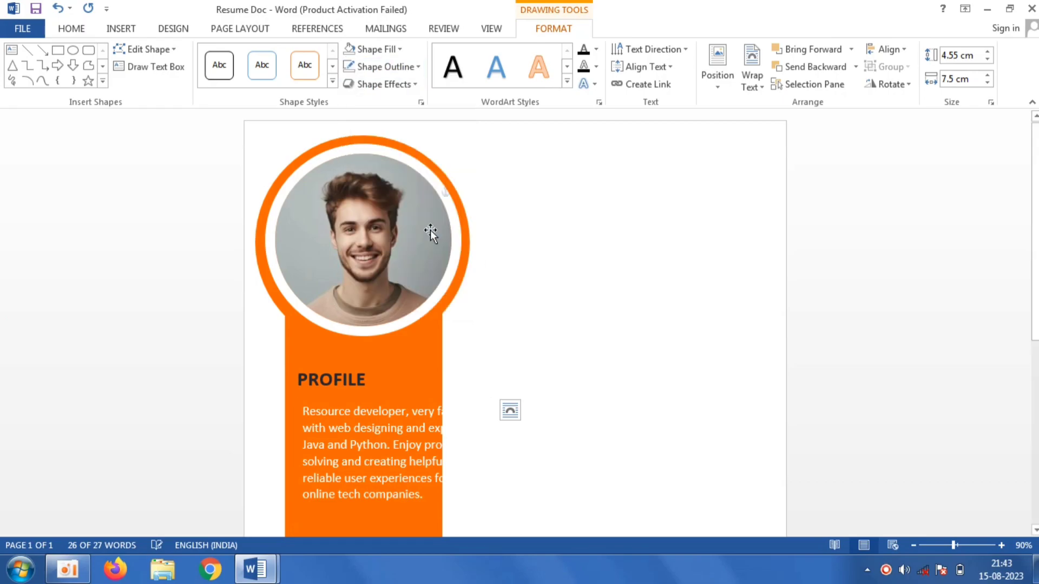
- Resize the description text box to about 5.32 cm wide and 6.59 cm tall, nudging it up and left
{"action": "left_click_drag", "start_coordinate": [1036, 260], "coordinate": [1036, 342]}
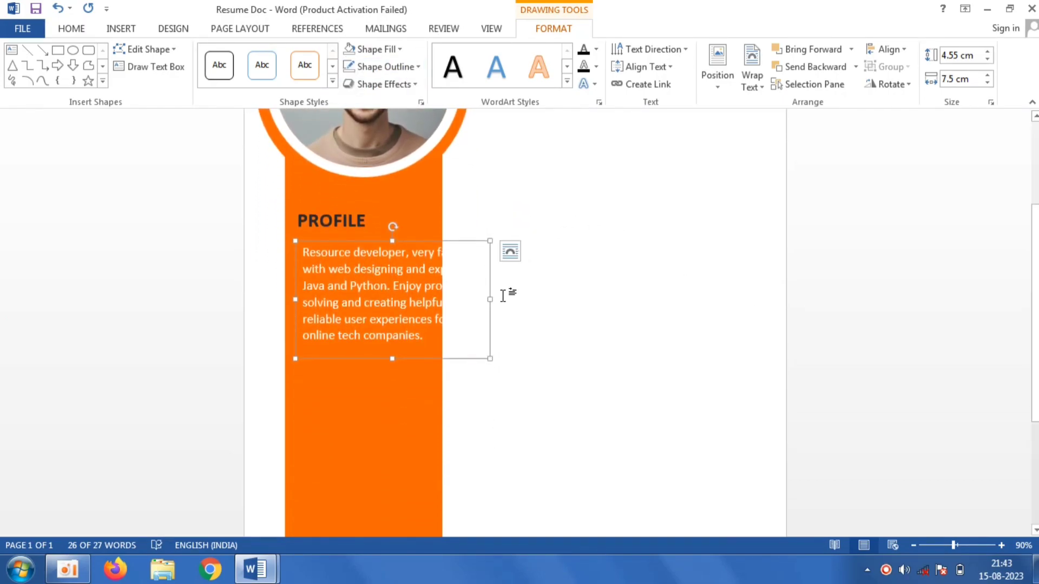
{"action": "left_click_drag", "start_coordinate": [491, 300], "coordinate": [434, 313]}
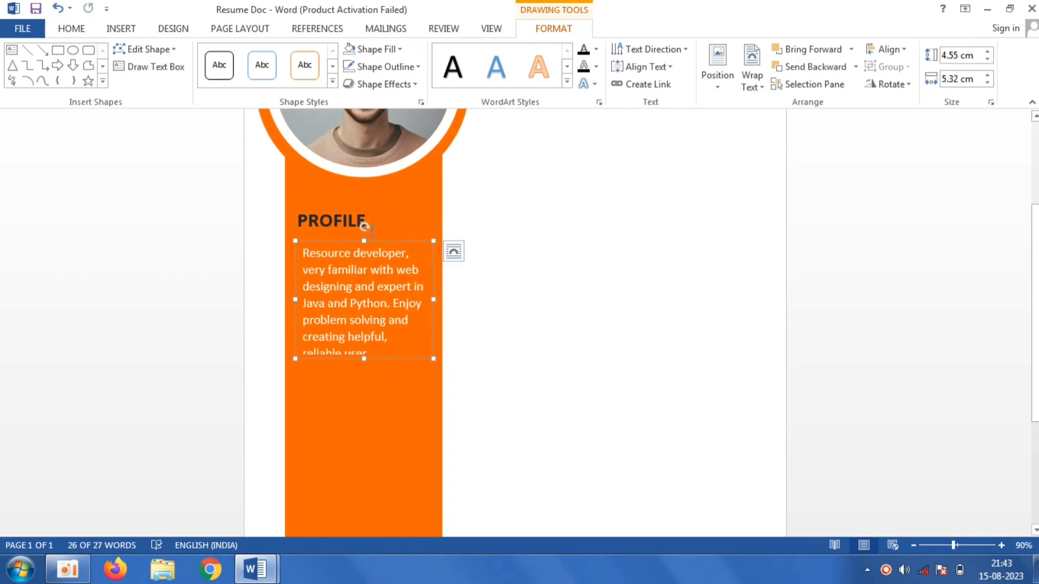
{"action": "left_click_drag", "start_coordinate": [375, 238], "coordinate": [371, 233]}
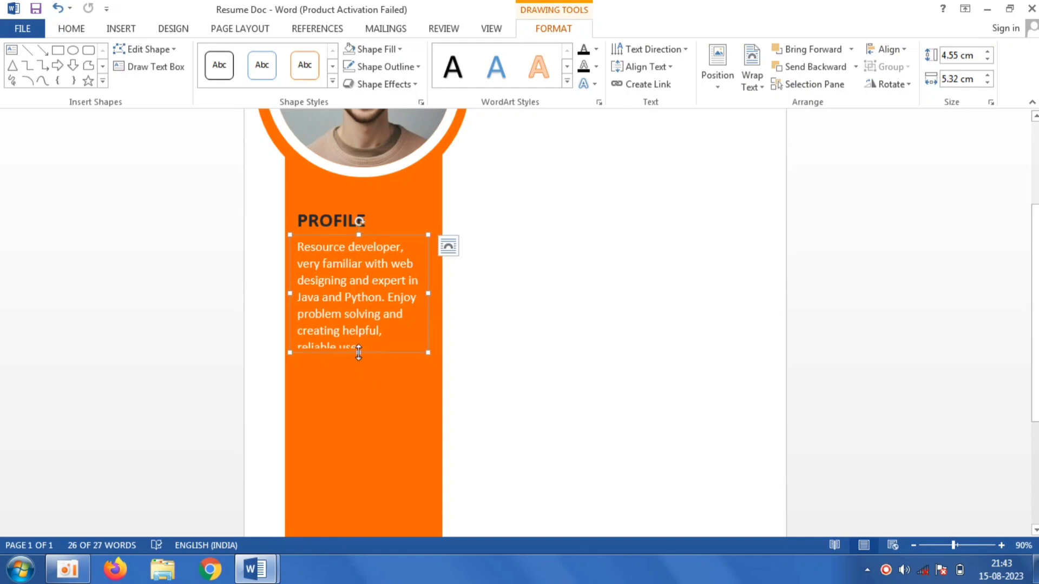
{"action": "left_click_drag", "start_coordinate": [359, 376], "coordinate": [360, 417]}
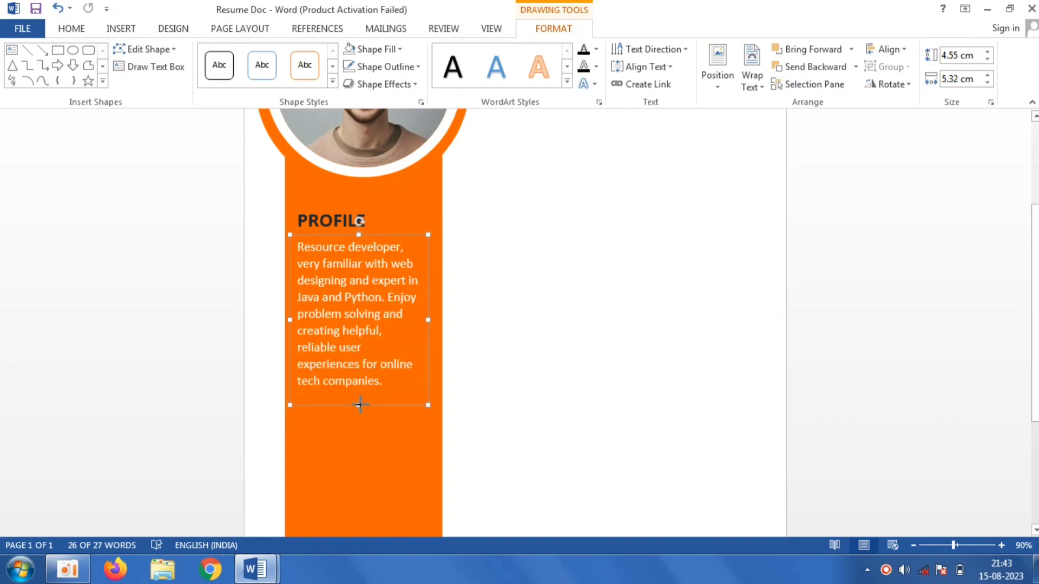
- Select all the description text and make it bold
{"action": "left_click", "coordinate": [380, 326]}
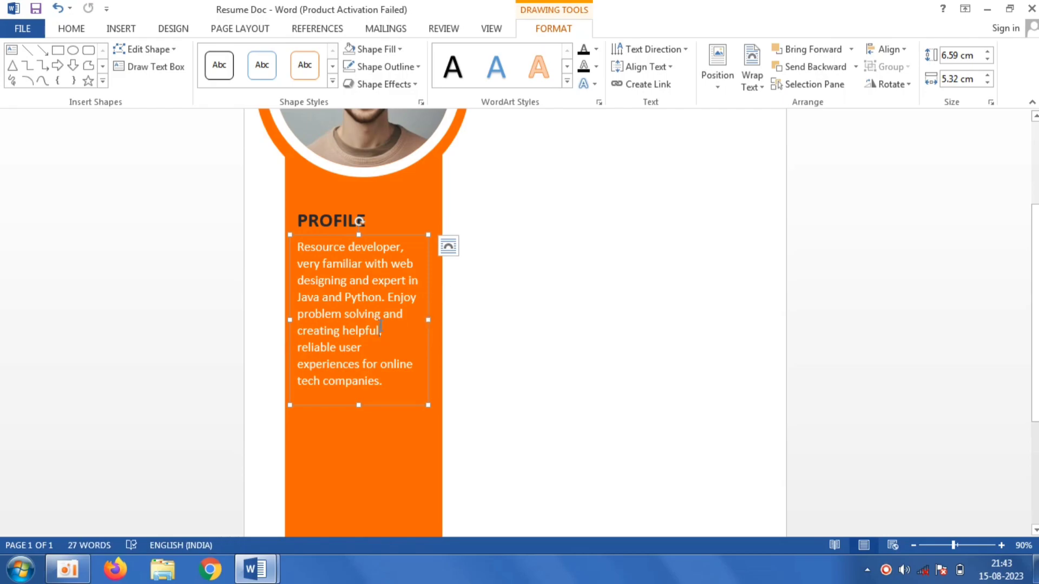
{"action": "key", "text": "ctrl+a"}
{"action": "left_click", "coordinate": [71, 28]}
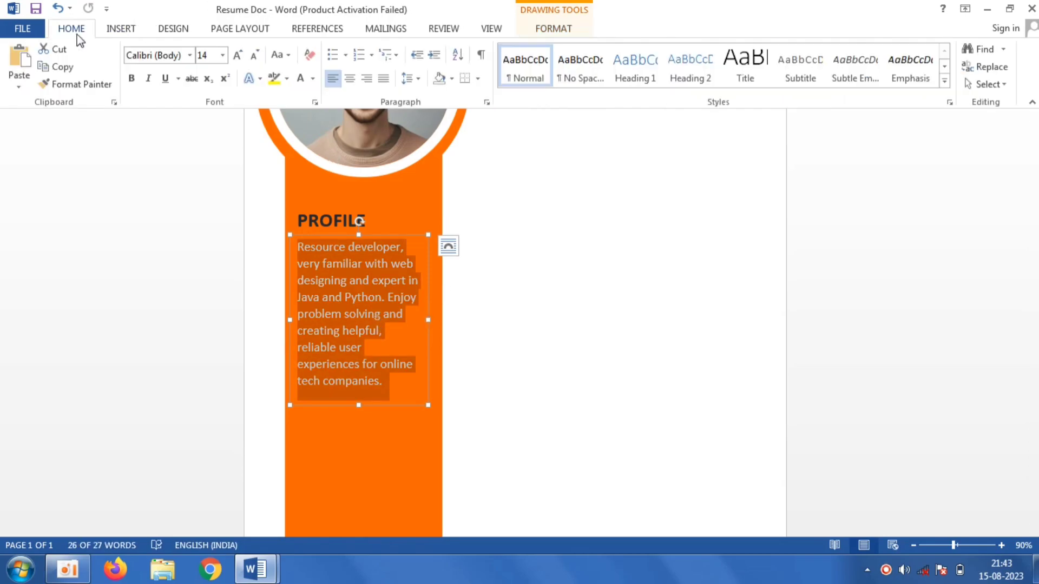
{"action": "left_click", "coordinate": [132, 79]}
{"action": "left_click", "coordinate": [522, 328]}
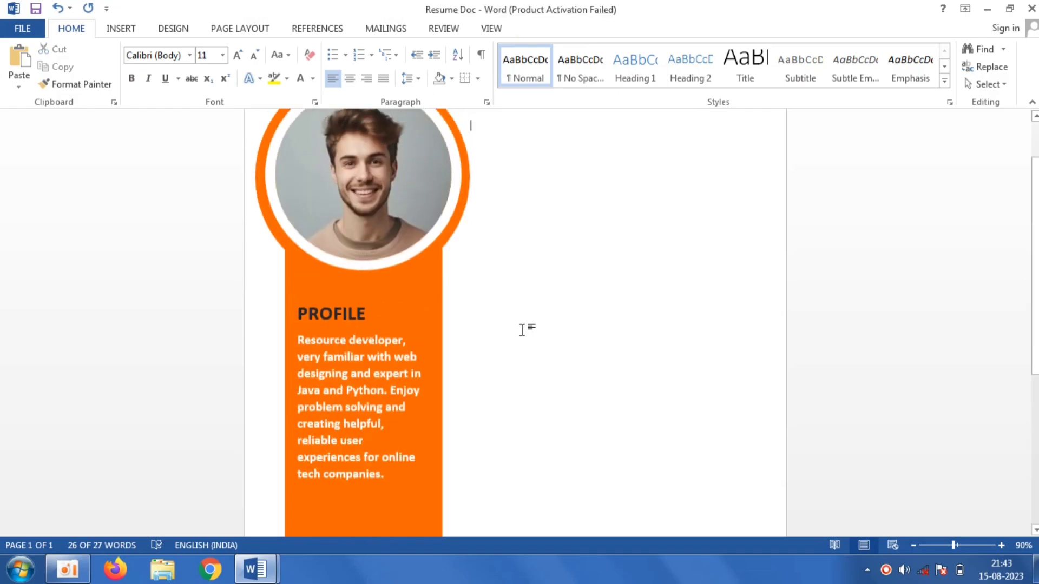
{"action": "scroll", "coordinate": [1036, 325], "scroll_direction": "down", "scroll_amount": 5}
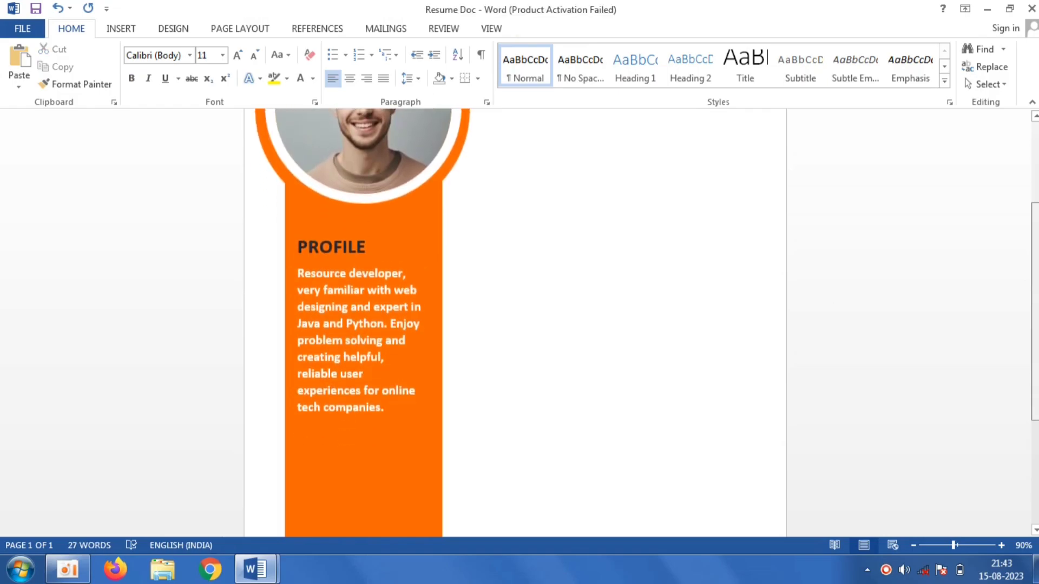
- Switch to the Resume document and copy the CONTACTS heading text box
{"action": "left_click", "coordinate": [257, 570]}
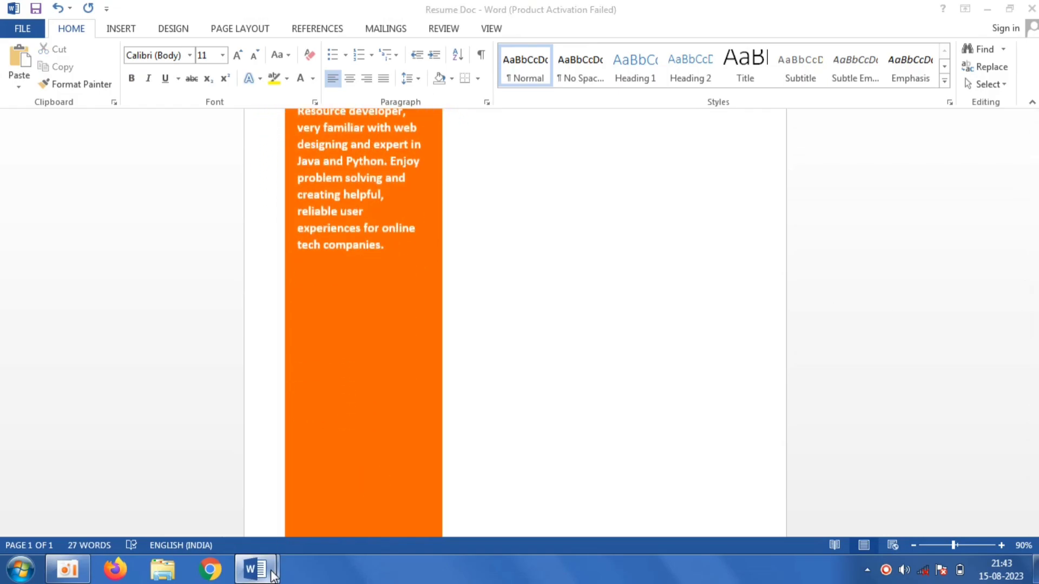
{"action": "left_click", "coordinate": [216, 487]}
{"action": "left_click", "coordinate": [410, 327]}
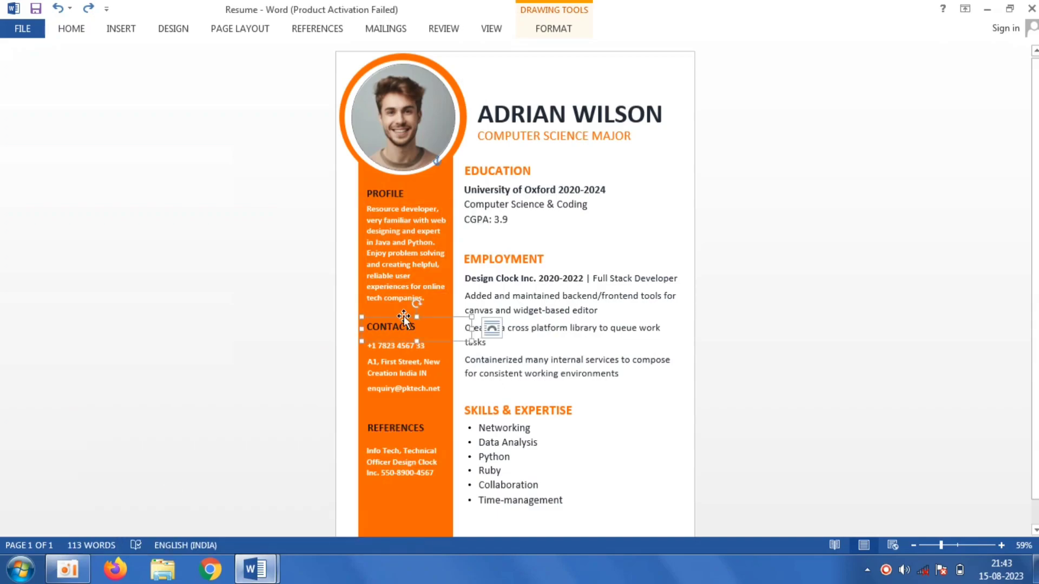
{"action": "right_click", "coordinate": [404, 316]}
{"action": "left_click", "coordinate": [449, 58]}
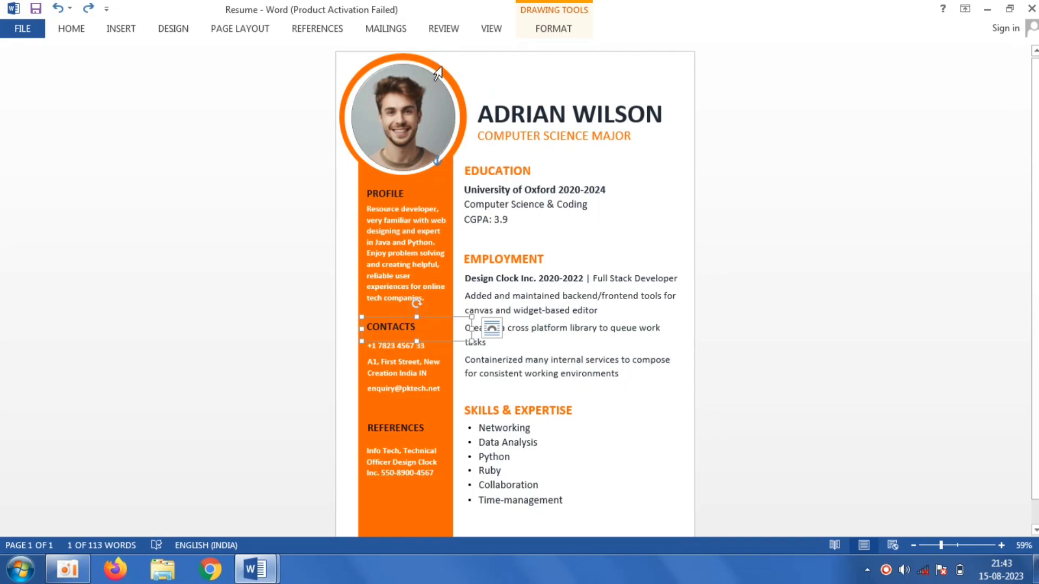
- Switch back to Resume Doc and paste the CONTACTS heading text box
{"action": "left_click", "coordinate": [257, 570]}
{"action": "left_click", "coordinate": [343, 487]}
{"action": "left_click", "coordinate": [400, 345]}
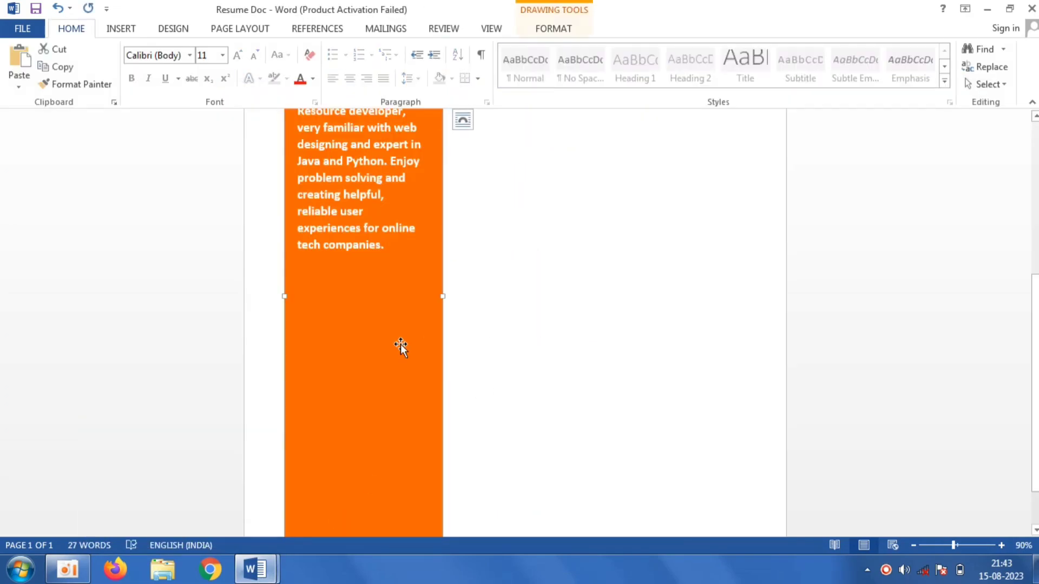
{"action": "left_click", "coordinate": [593, 343]}
{"action": "right_click", "coordinate": [593, 344]}
{"action": "left_click", "coordinate": [631, 181]}
{"action": "left_click_drag", "start_coordinate": [606, 155], "coordinate": [609, 469]}
{"action": "left_click_drag", "start_coordinate": [1036, 237], "coordinate": [1036, 330]}
{"action": "scroll", "coordinate": [638, 174], "scroll_direction": "down", "scroll_amount": 3}
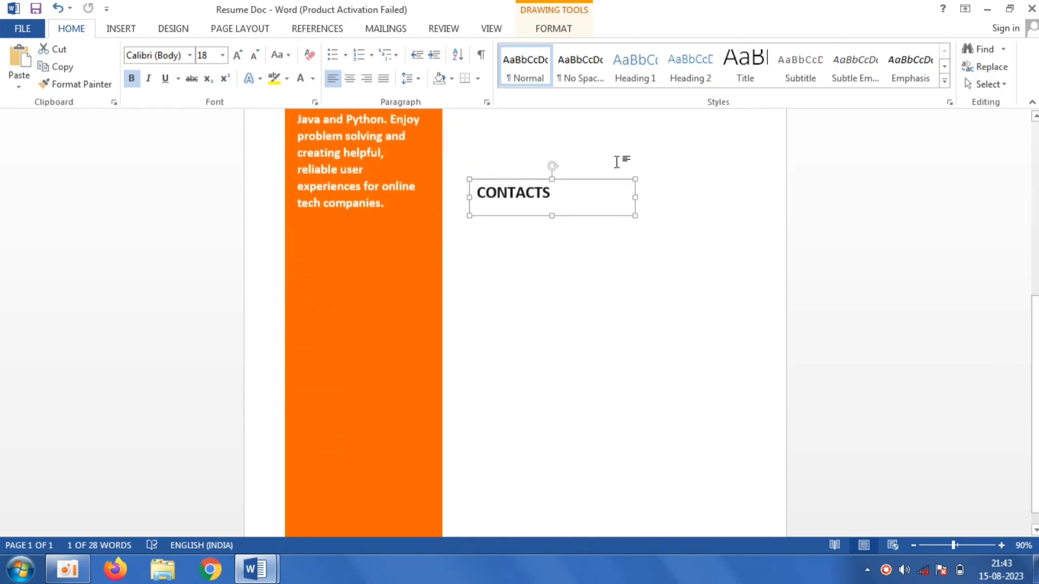
- Move the CONTACTS heading under the profile description and format it 22 pt dark gray
{"action": "left_click_drag", "start_coordinate": [592, 178], "coordinate": [413, 242]}
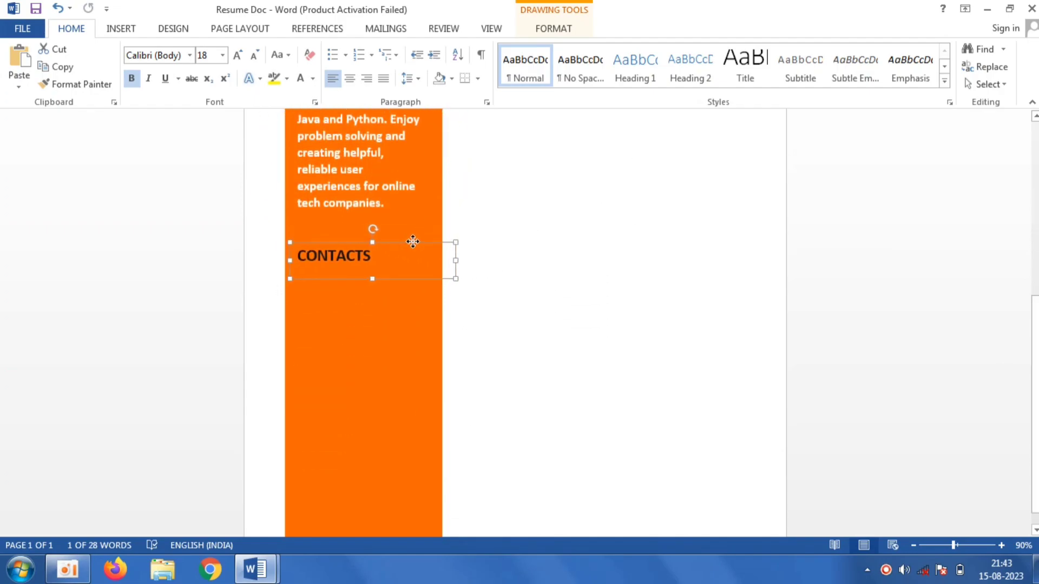
{"action": "double_click", "coordinate": [382, 254]}
{"action": "left_click", "coordinate": [223, 55]}
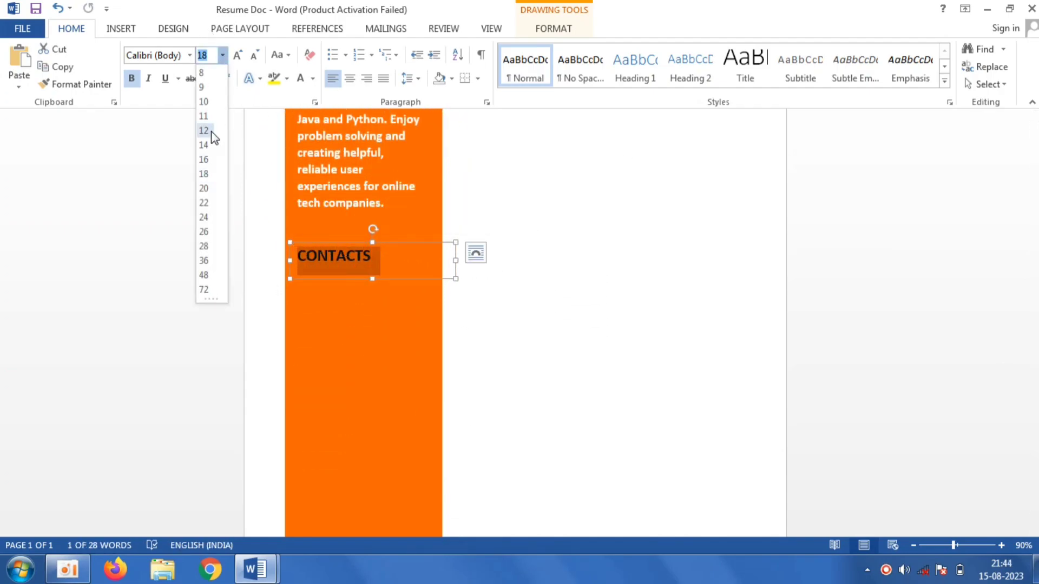
{"action": "left_click", "coordinate": [203, 203]}
{"action": "left_click", "coordinate": [314, 78]}
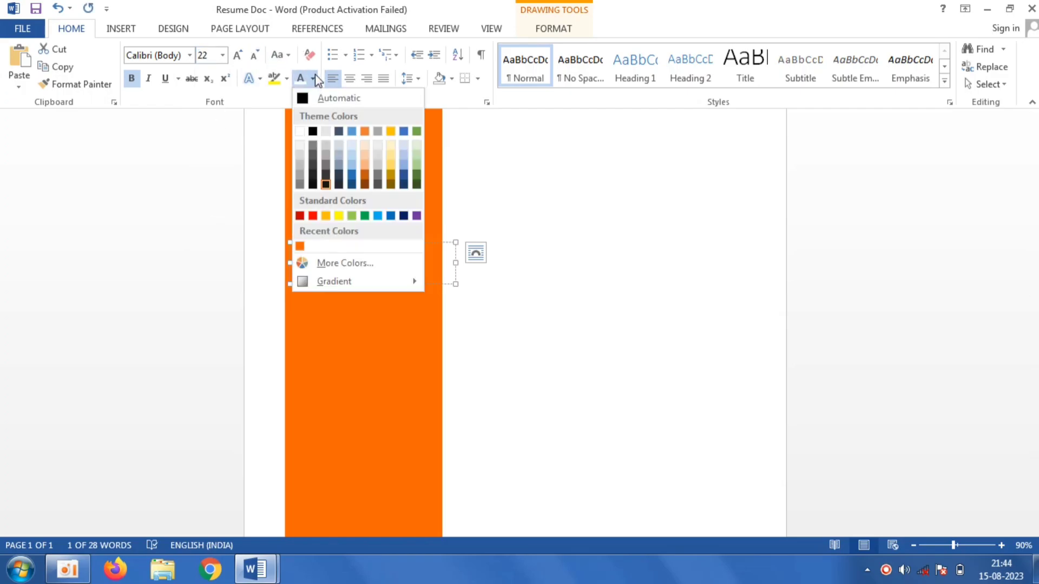
{"action": "left_click", "coordinate": [339, 185]}
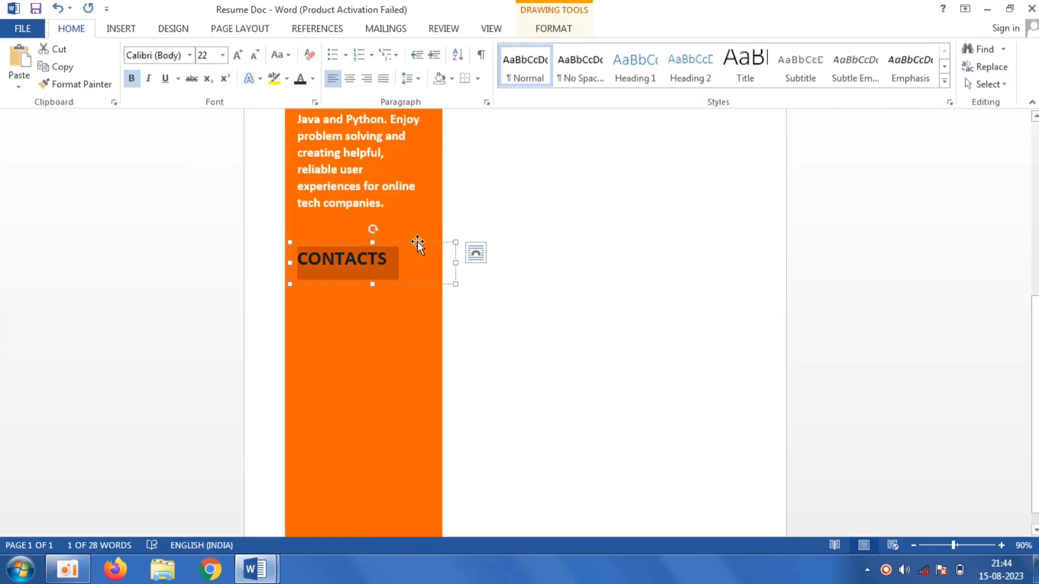
{"action": "left_click", "coordinate": [529, 338]}
- Switch to the Resume document and copy the contact details text box
{"action": "scroll", "coordinate": [280, 526], "scroll_direction": "up", "scroll_amount": 5}
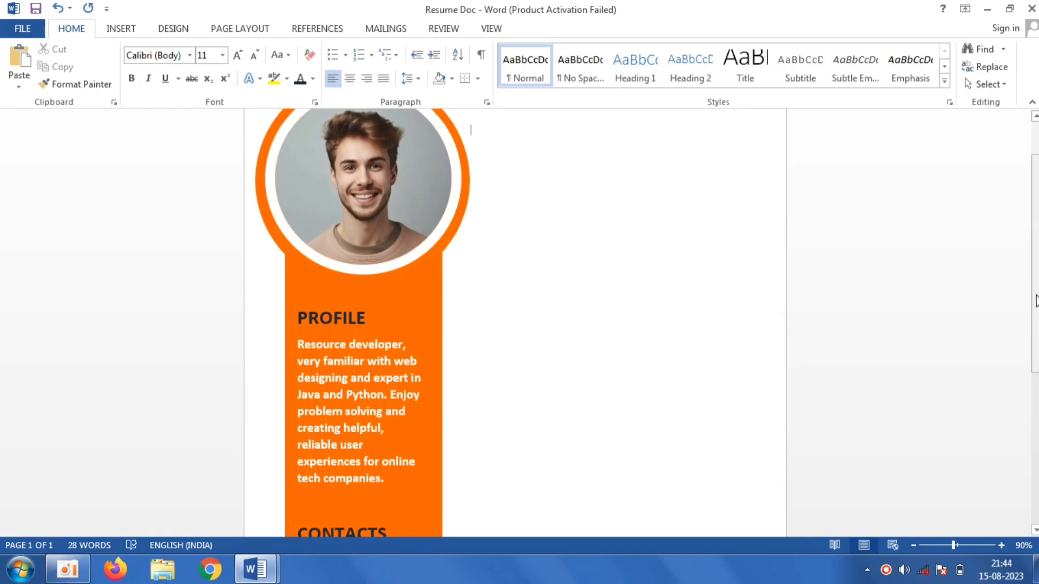
{"action": "left_click_drag", "start_coordinate": [1032, 295], "coordinate": [1031, 422]}
{"action": "mouse_move", "coordinate": [255, 568]}
{"action": "left_click", "coordinate": [178, 490]}
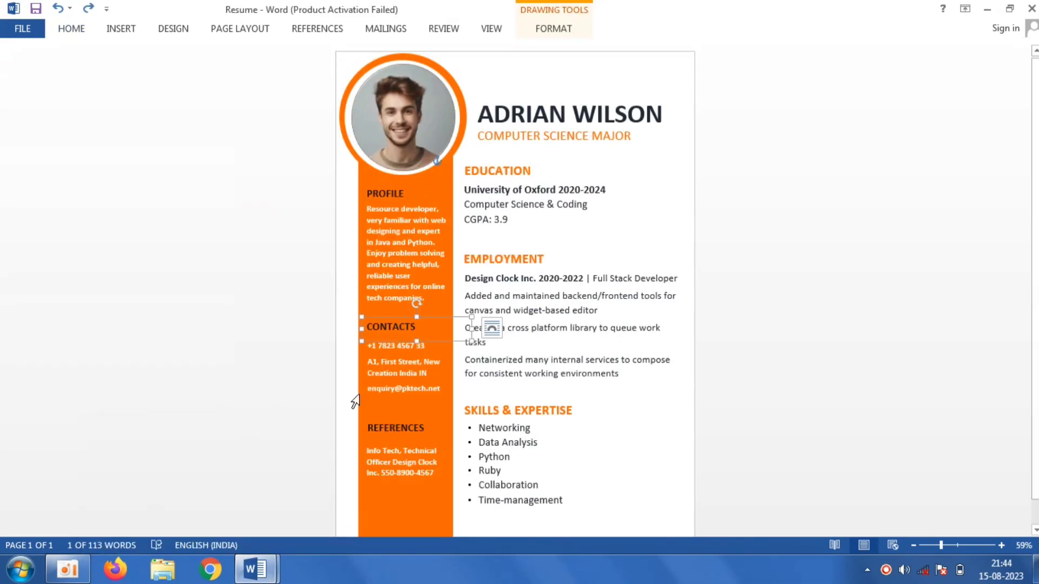
{"action": "left_click", "coordinate": [433, 340]}
{"action": "left_click", "coordinate": [434, 340]}
{"action": "right_click", "coordinate": [434, 340]}
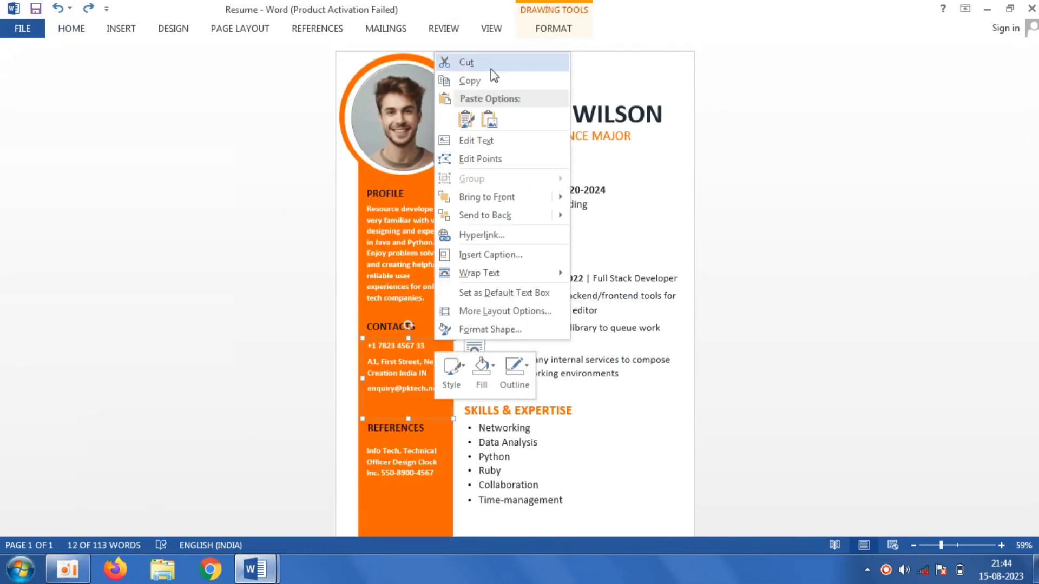
{"action": "left_click", "coordinate": [479, 79]}
- Switch back to Resume Doc, paste the contact details text box and place it below the CONTACTS heading
{"action": "mouse_move", "coordinate": [264, 569]}
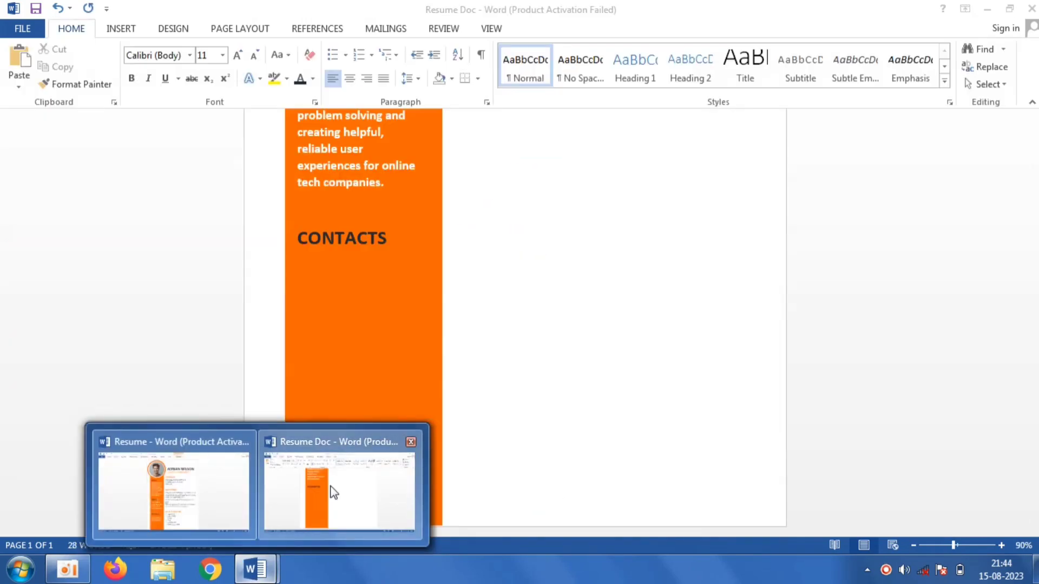
{"action": "left_click", "coordinate": [332, 492]}
{"action": "right_click", "coordinate": [350, 413]}
{"action": "left_click", "coordinate": [400, 187]}
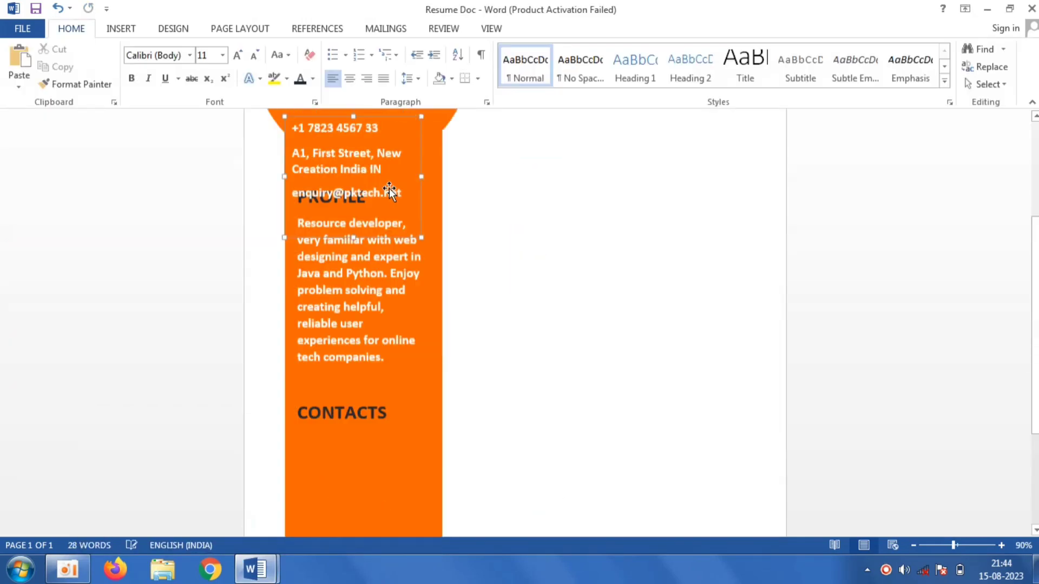
{"action": "left_click_drag", "start_coordinate": [391, 216], "coordinate": [543, 424]}
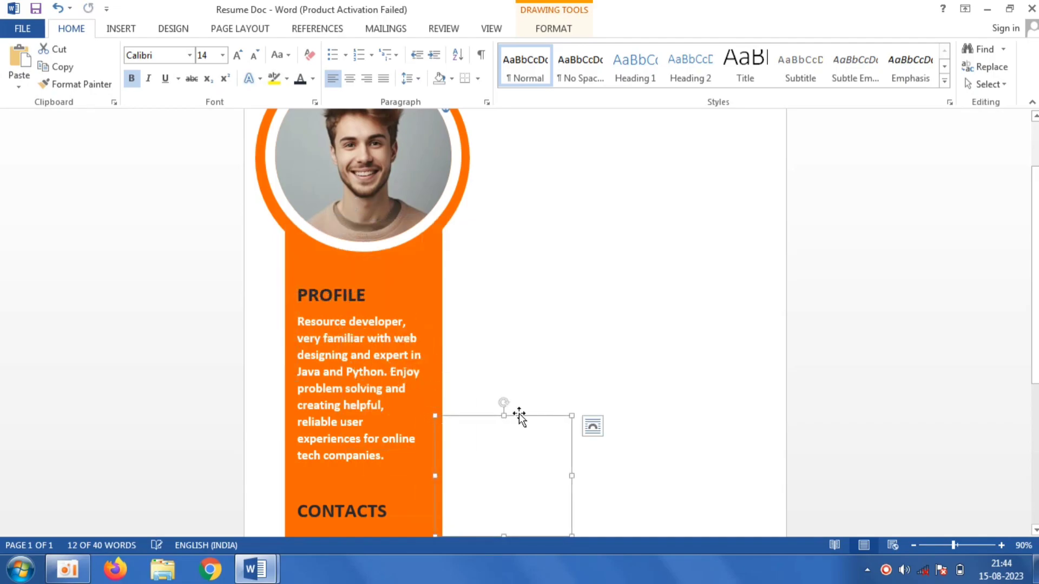
{"action": "left_click", "coordinate": [385, 371]}
{"action": "left_click", "coordinate": [549, 488]}
{"action": "scroll", "coordinate": [741, 365], "scroll_direction": "down", "scroll_amount": 4}
{"action": "left_click_drag", "start_coordinate": [540, 188], "coordinate": [397, 297]}
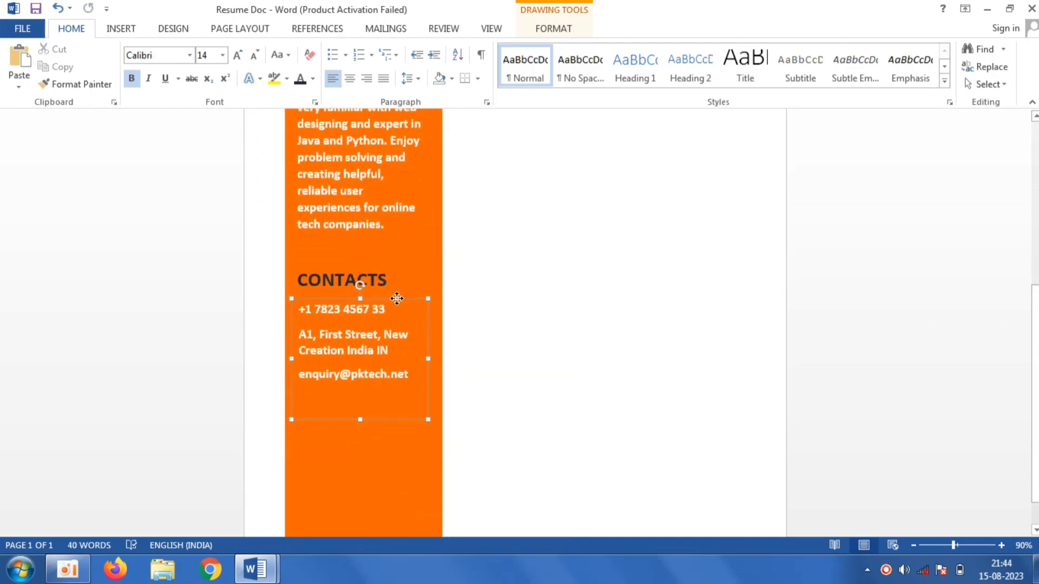
- Copy the REFERENCES heading from the Resume document and paste it into Resume Doc
{"action": "scroll", "coordinate": [379, 281], "scroll_direction": "down", "scroll_amount": 1}
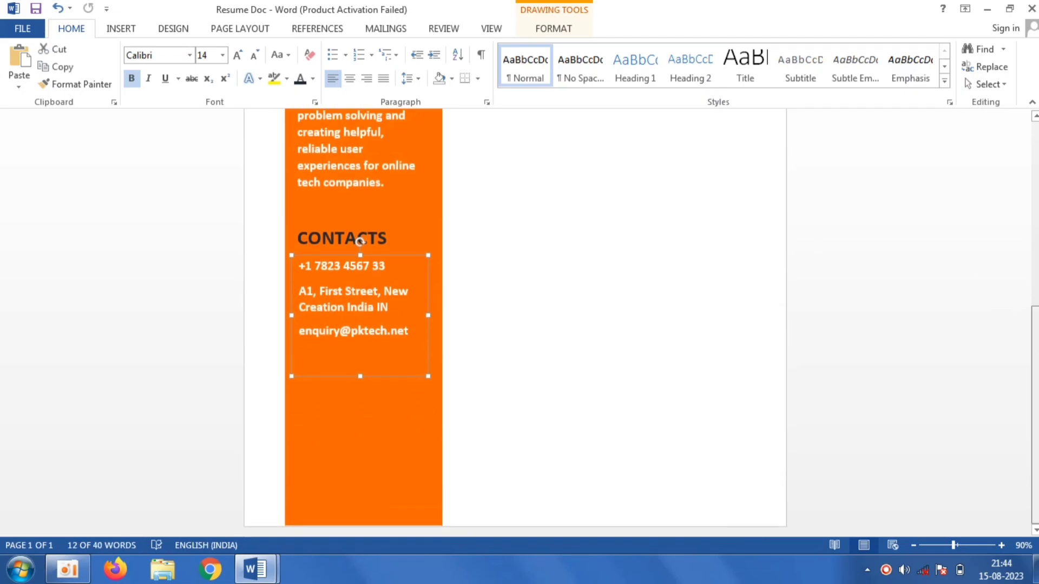
{"action": "mouse_move", "coordinate": [255, 569]}
{"action": "left_click", "coordinate": [168, 479]}
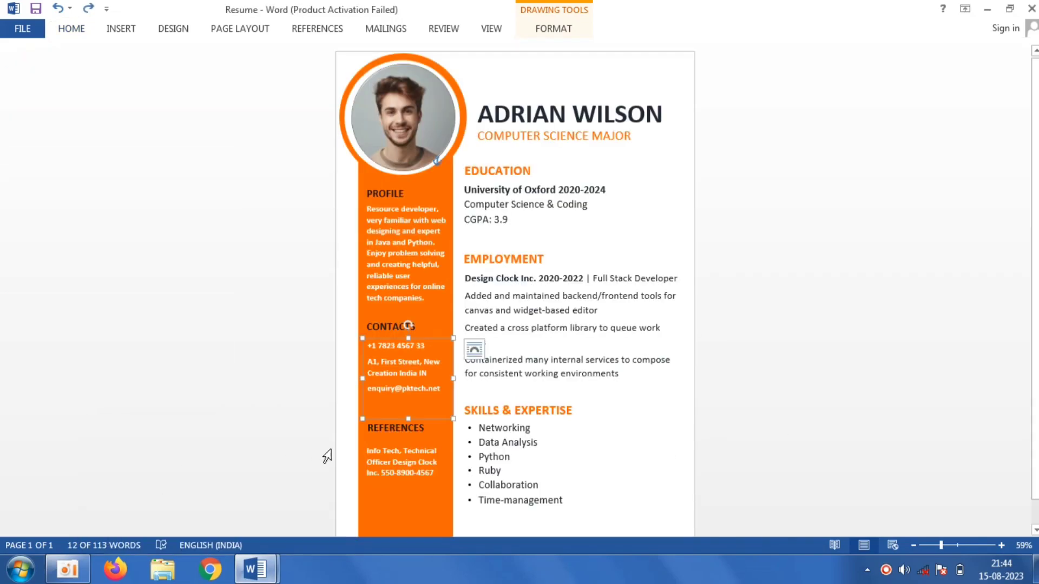
{"action": "right_click", "coordinate": [410, 417]}
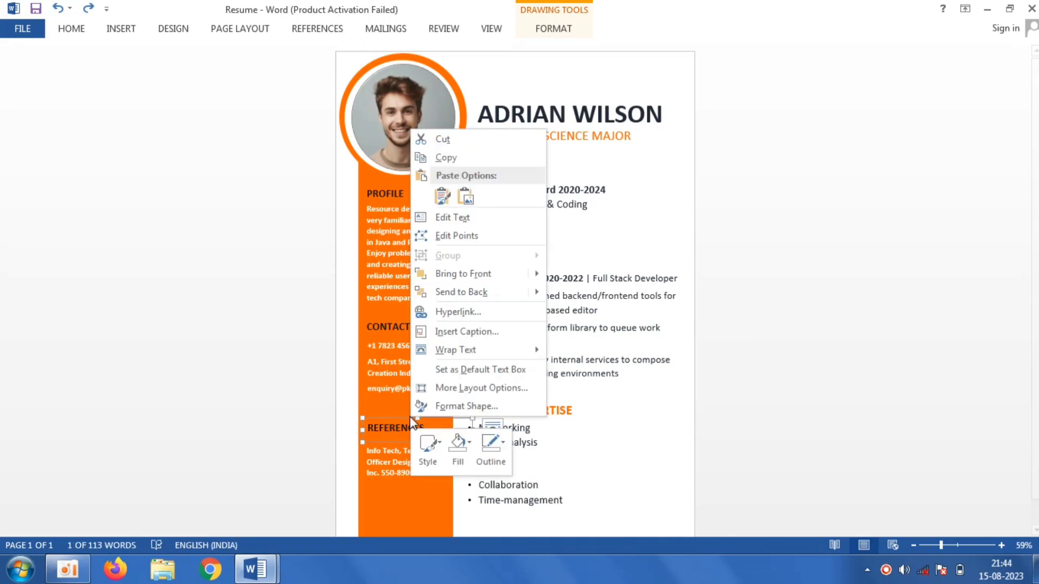
{"action": "key", "text": "Escape"}
{"action": "mouse_move", "coordinate": [270, 569]}
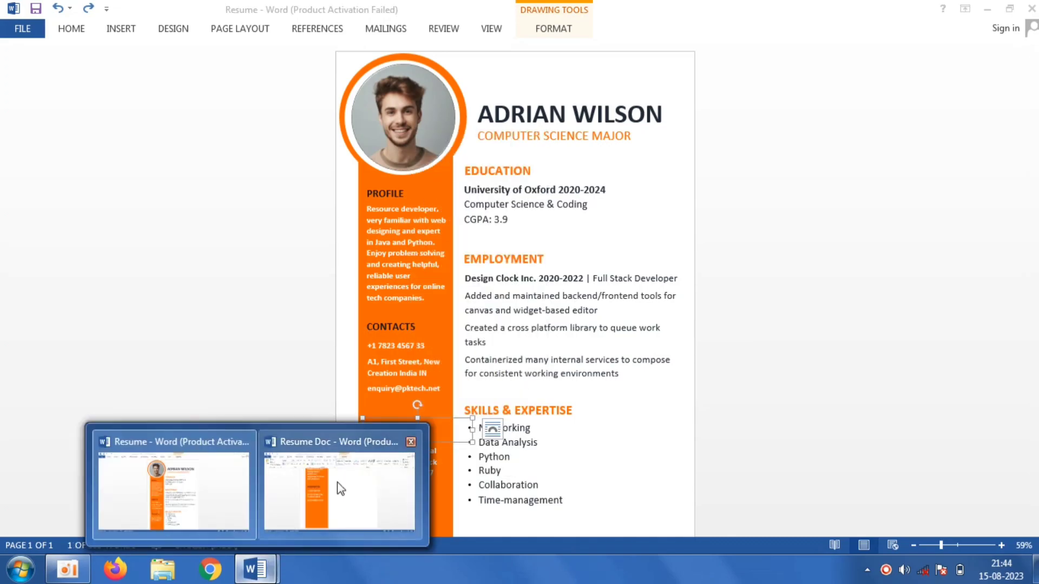
{"action": "left_click", "coordinate": [336, 482]}
{"action": "scroll", "coordinate": [504, 428], "scroll_direction": "up", "scroll_amount": 5}
{"action": "right_click", "coordinate": [504, 430]}
{"action": "left_click", "coordinate": [536, 269]}
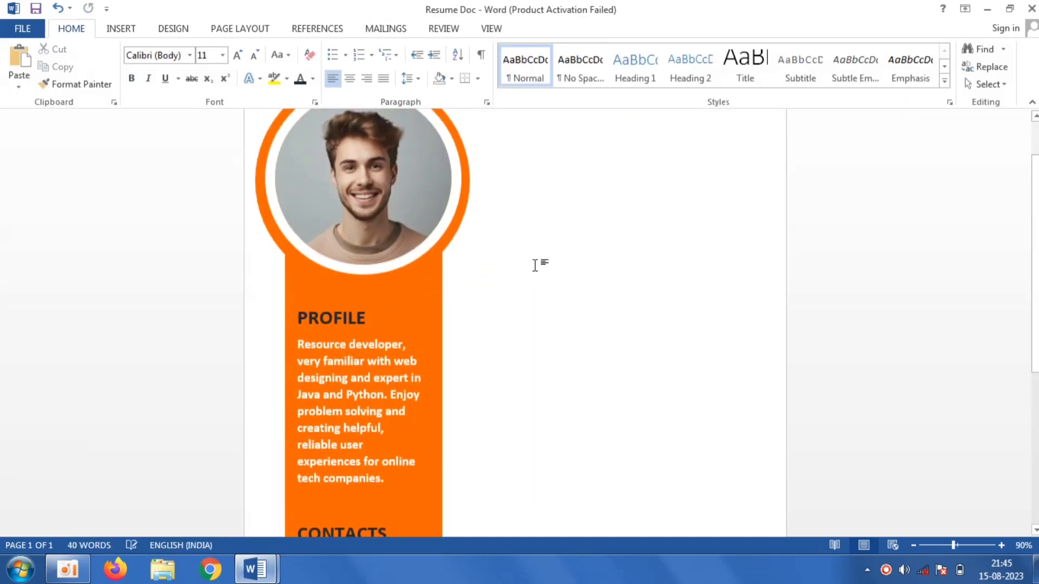
- Move the REFERENCES heading under the contact details and format it 22 pt dark gray
{"action": "left_click_drag", "start_coordinate": [596, 148], "coordinate": [681, 401]}
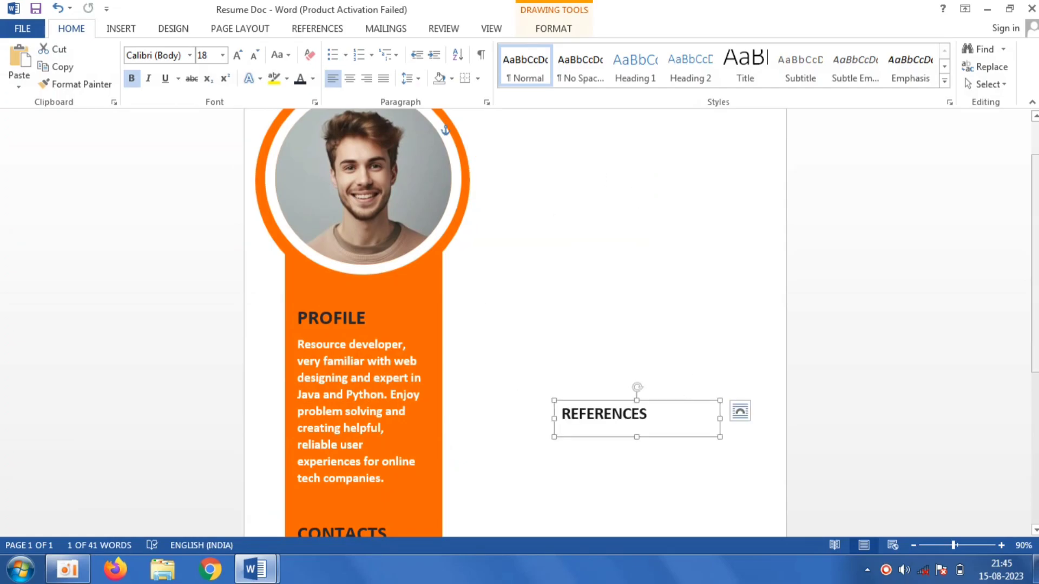
{"action": "scroll", "coordinate": [681, 400], "scroll_direction": "down", "scroll_amount": 5}
{"action": "left_click_drag", "start_coordinate": [695, 116], "coordinate": [297, 404]}
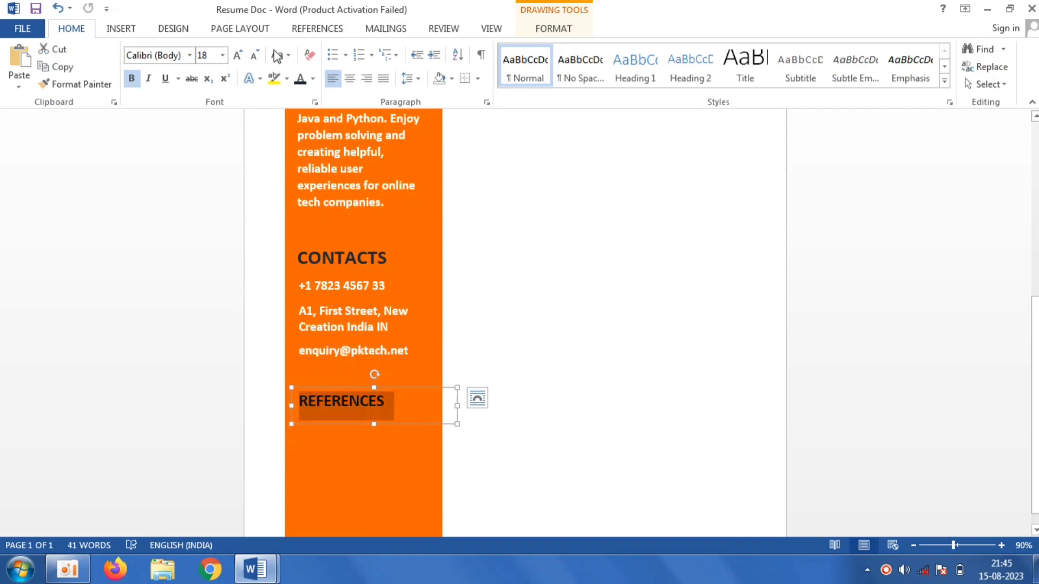
{"action": "left_click", "coordinate": [313, 79]}
{"action": "left_click", "coordinate": [340, 186]}
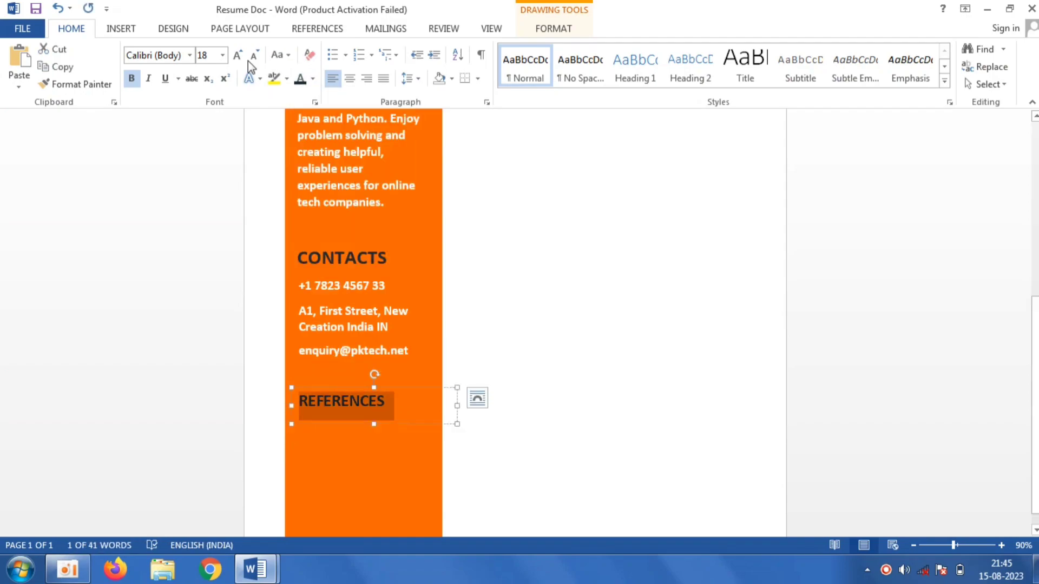
{"action": "left_click", "coordinate": [222, 56]}
{"action": "left_click", "coordinate": [208, 204]}
{"action": "left_click", "coordinate": [471, 288]}
{"action": "scroll", "coordinate": [585, 373], "scroll_direction": "up", "scroll_amount": 5}
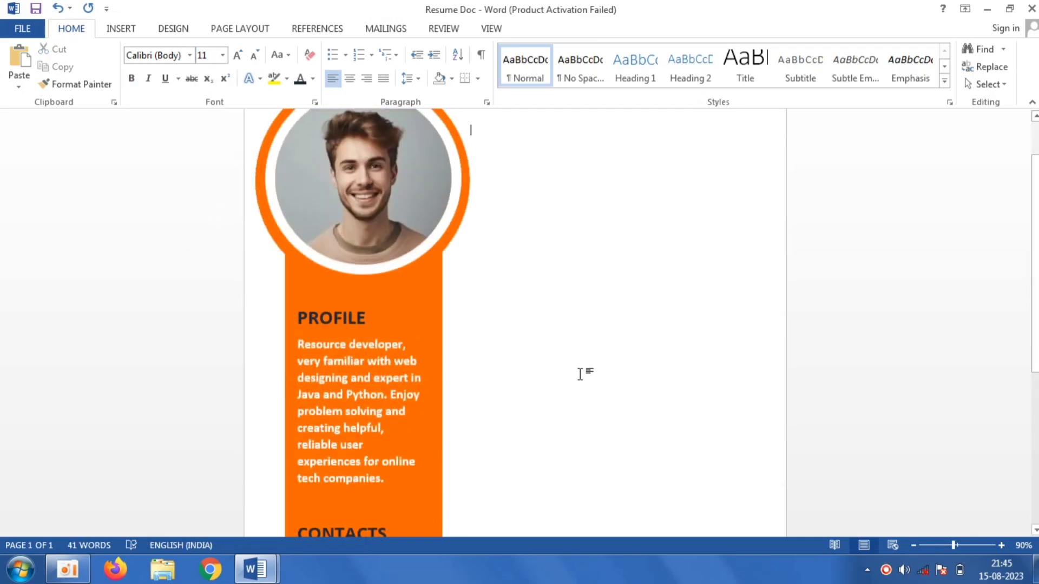
{"action": "scroll", "coordinate": [1034, 241], "scroll_direction": "down", "scroll_amount": 3}
{"action": "scroll", "coordinate": [893, 471], "scroll_direction": "down", "scroll_amount": 4}
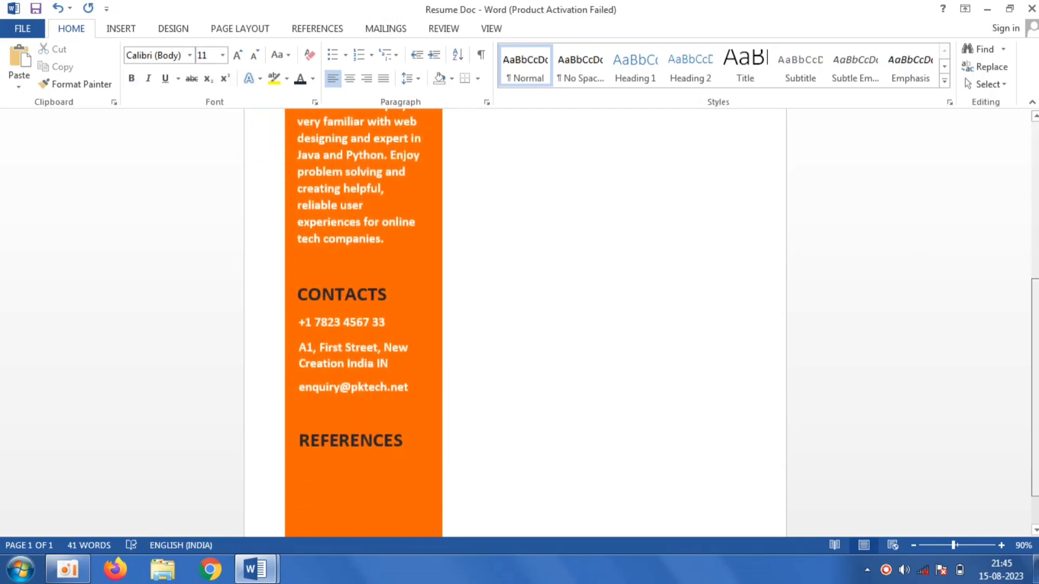
- Switch to the Resume document, copy the references details text box, and return to Resume Doc
{"action": "mouse_move", "coordinate": [256, 569]}
{"action": "left_click", "coordinate": [154, 485]}
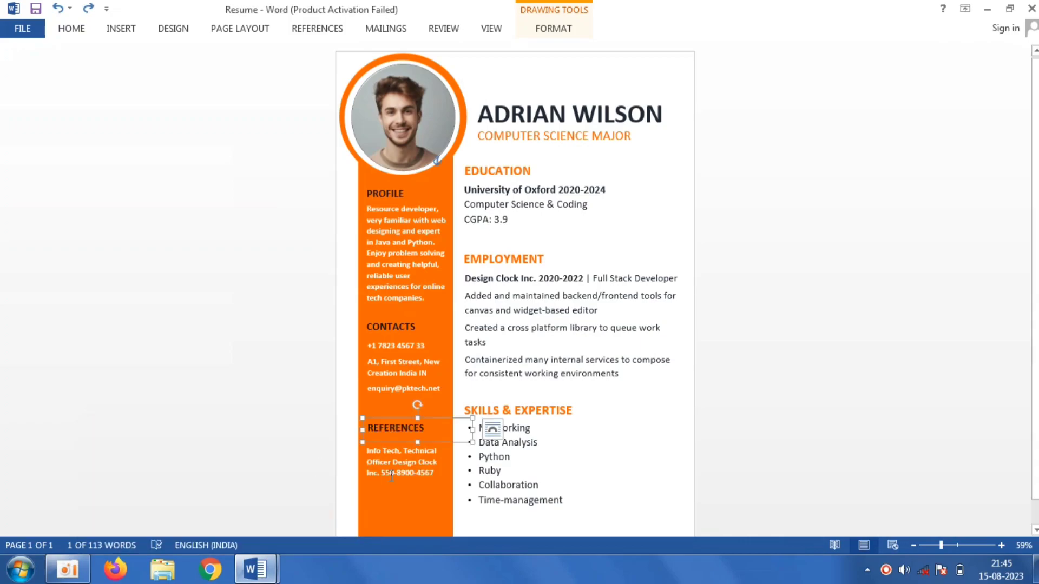
{"action": "right_click", "coordinate": [431, 448]}
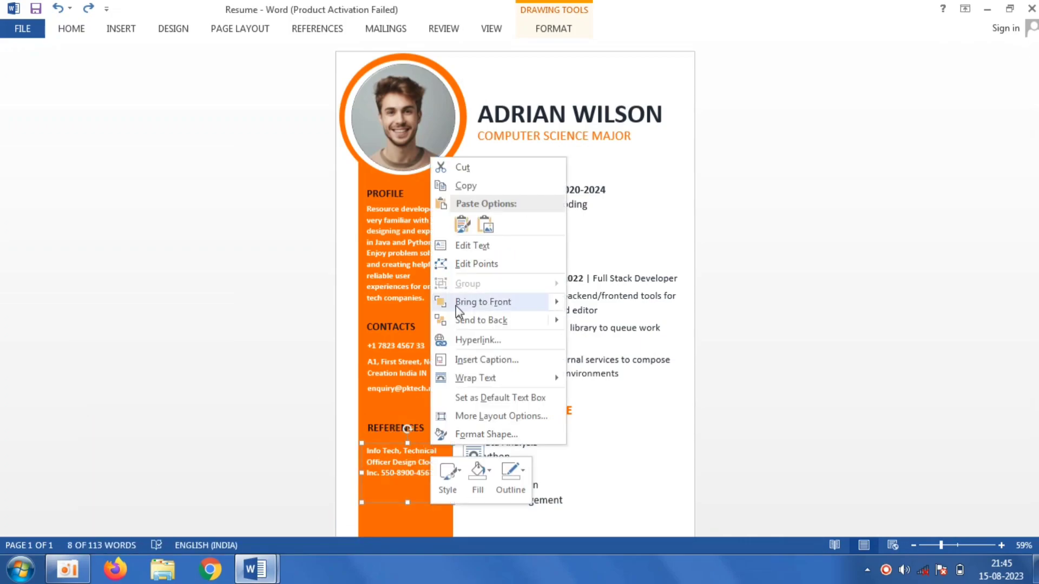
{"action": "left_click", "coordinate": [485, 188]}
{"action": "left_click", "coordinate": [256, 571]}
{"action": "left_click", "coordinate": [322, 503]}
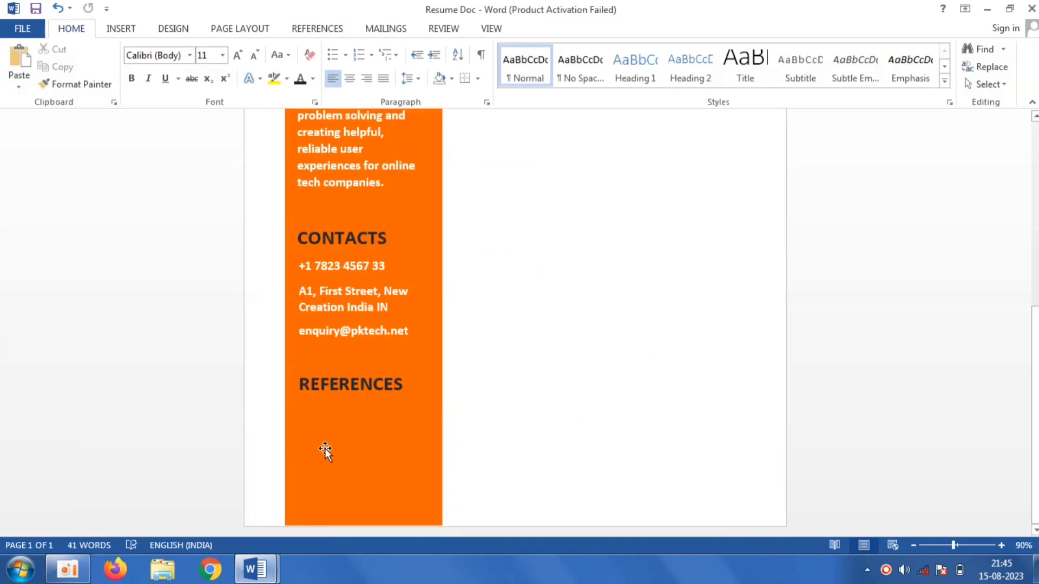
- Paste the references details text box and place it below the REFERENCES heading
{"action": "right_click", "coordinate": [517, 428]}
{"action": "left_click", "coordinate": [573, 266]}
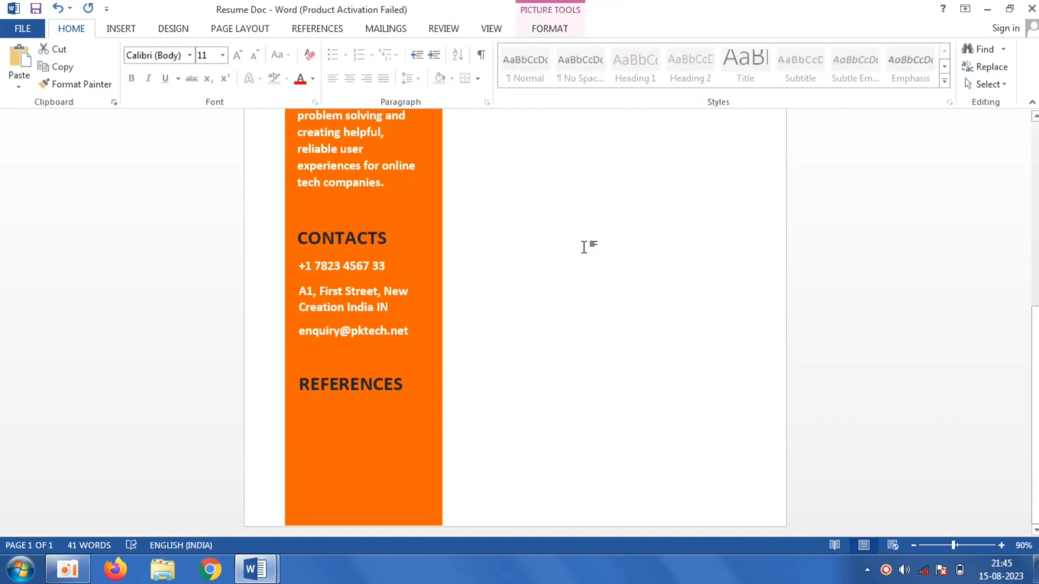
{"action": "left_click_drag", "start_coordinate": [589, 146], "coordinate": [670, 371]}
{"action": "scroll", "coordinate": [649, 204], "scroll_direction": "down", "scroll_amount": 5}
{"action": "left_click_drag", "start_coordinate": [647, 164], "coordinate": [390, 489]}
{"action": "left_click", "coordinate": [621, 437]}
{"action": "key", "text": "ctrl+Home"}
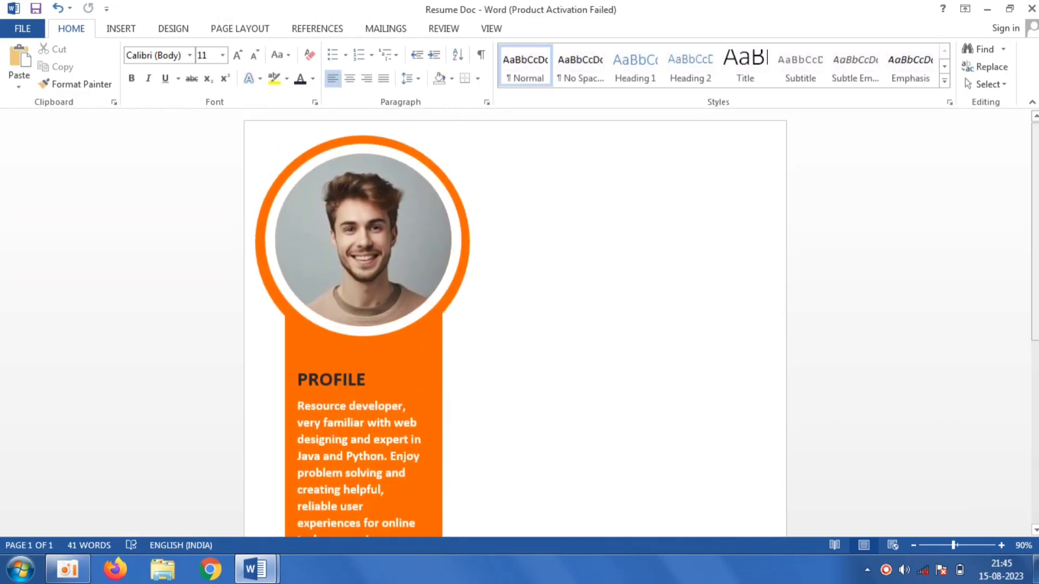
- Draw a text box about 9.78 cm wide and 2.45 cm high beside the photo, with no outline
{"action": "left_click", "coordinate": [119, 30]}
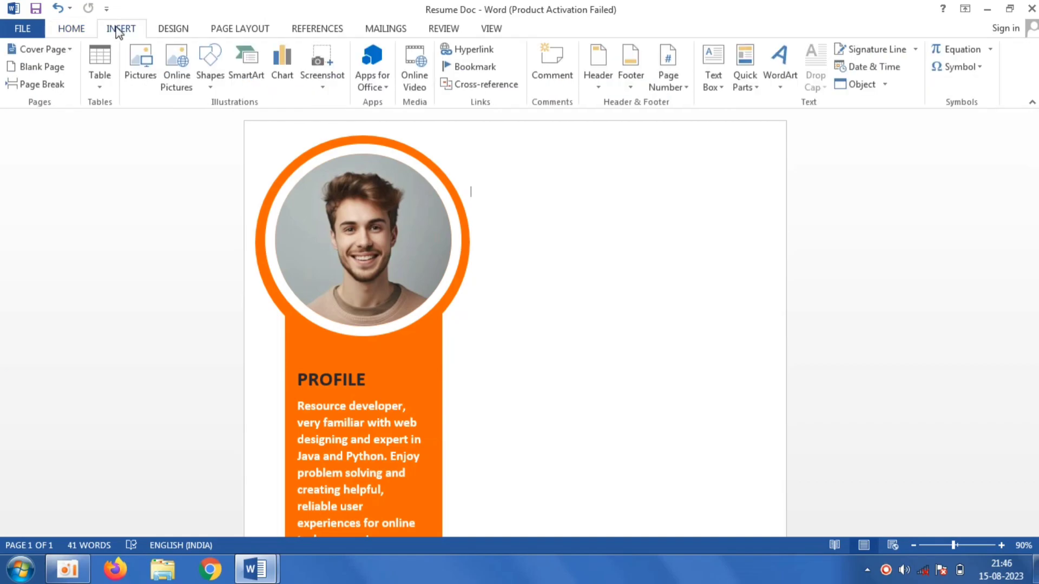
{"action": "left_click", "coordinate": [210, 67]}
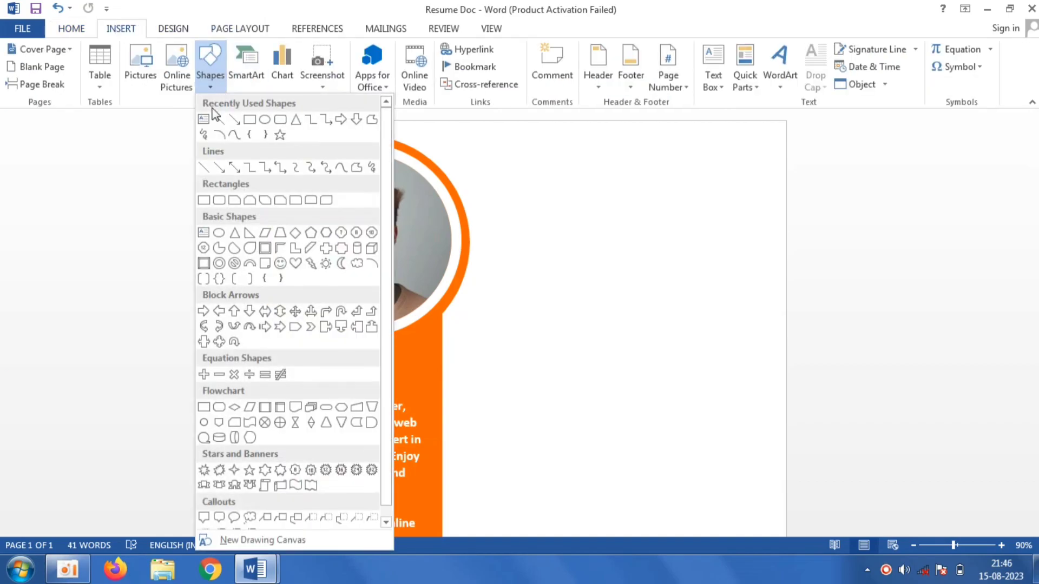
{"action": "left_click", "coordinate": [203, 120]}
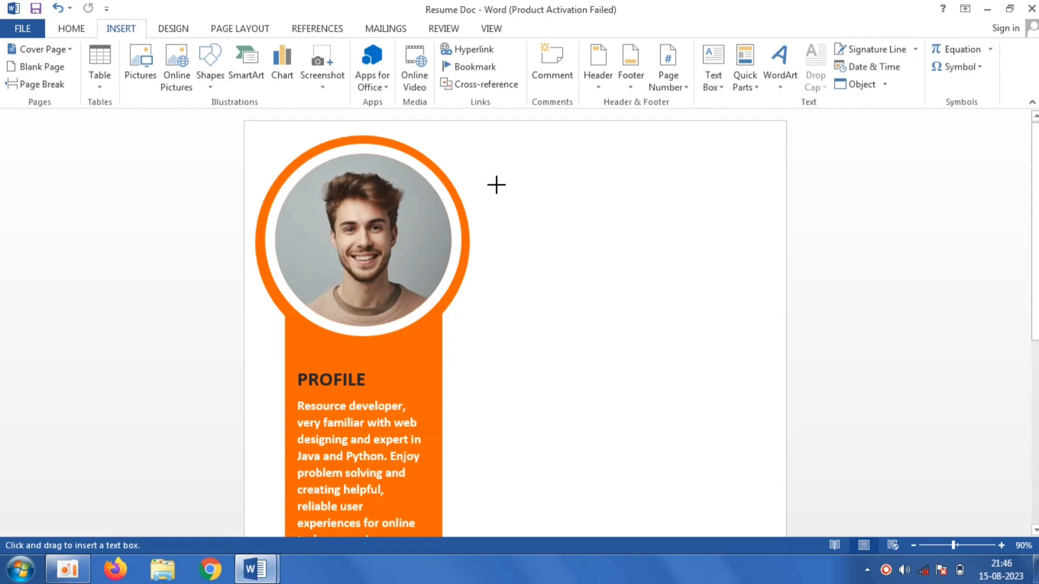
{"action": "left_click_drag", "start_coordinate": [496, 181], "coordinate": [749, 243]}
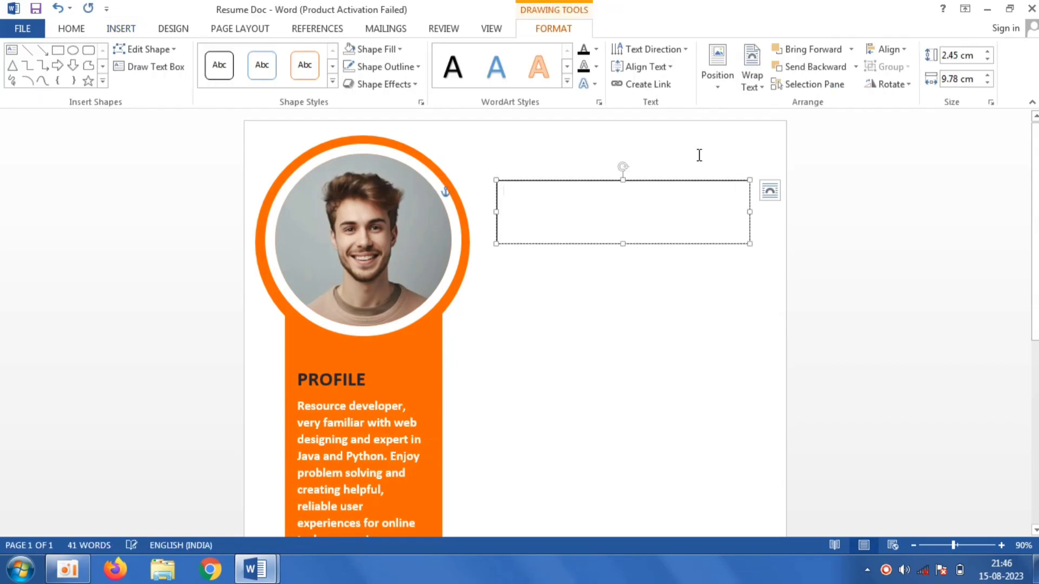
{"action": "left_click", "coordinate": [412, 66]}
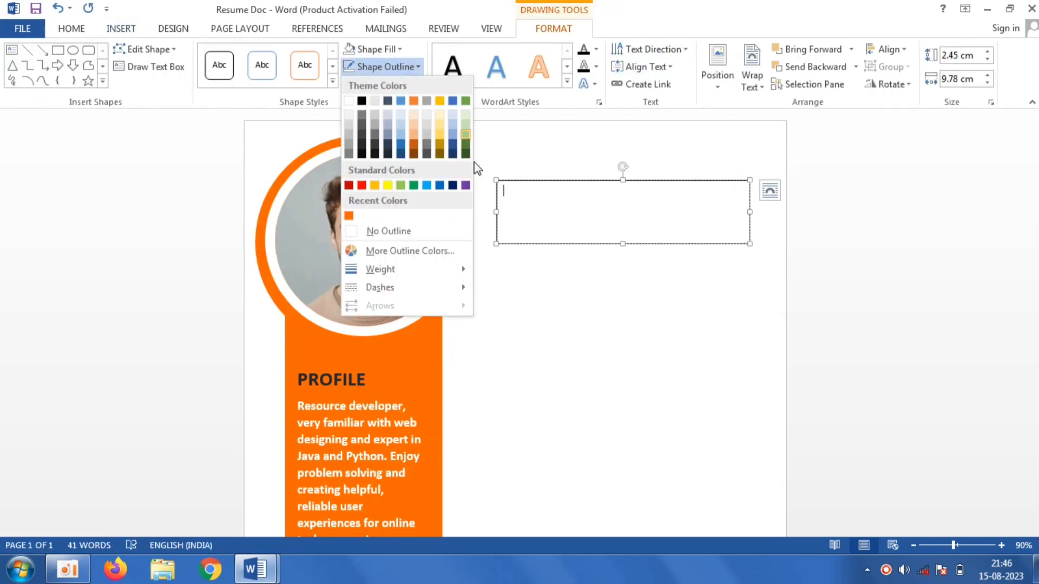
{"action": "left_click", "coordinate": [422, 230]}
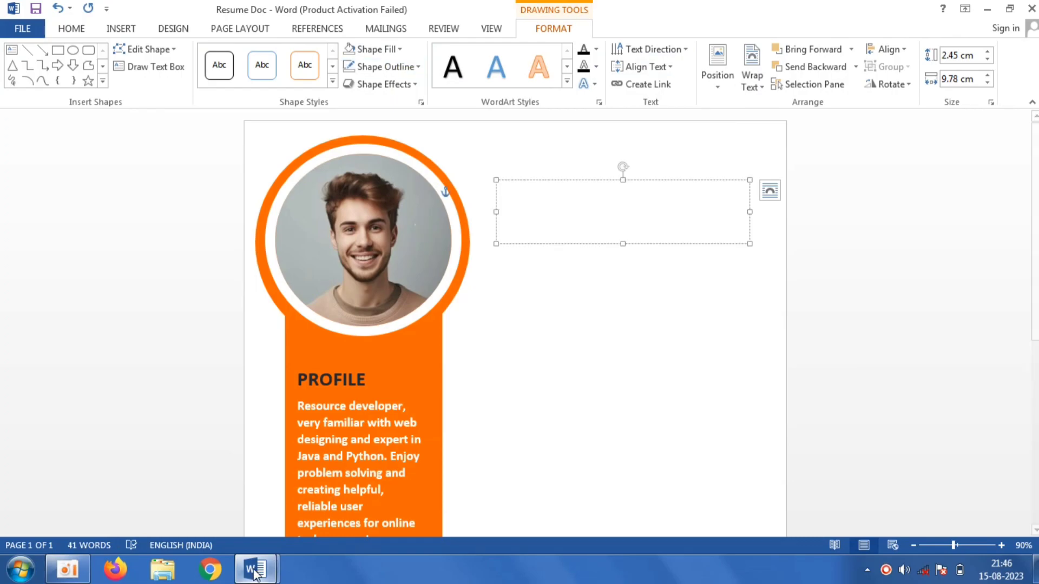
{"action": "mouse_move", "coordinate": [255, 574]}
{"action": "left_click", "coordinate": [199, 512]}
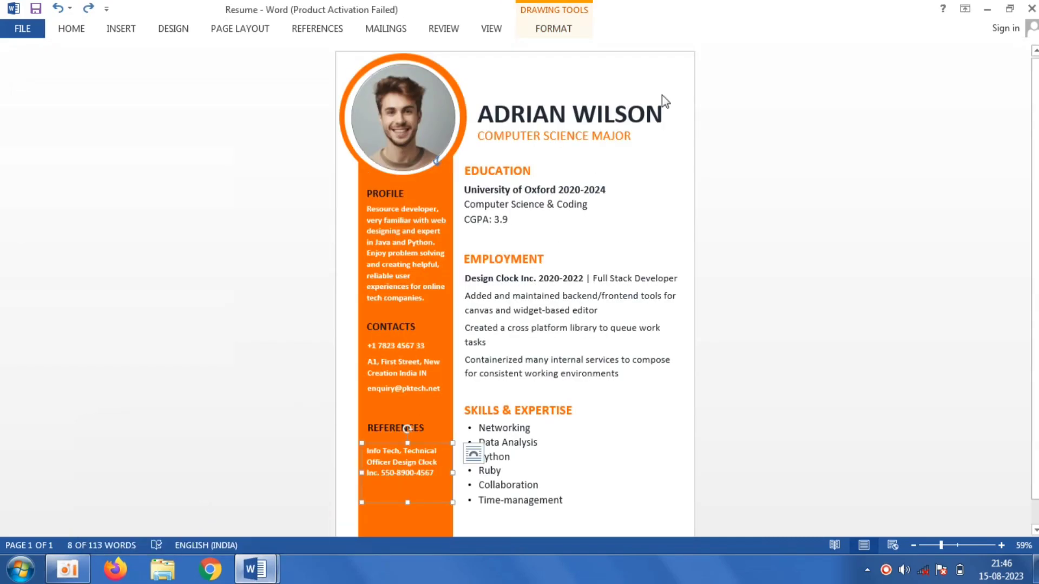
{"action": "left_click", "coordinate": [663, 112]}
{"action": "triple_click", "coordinate": [663, 112]}
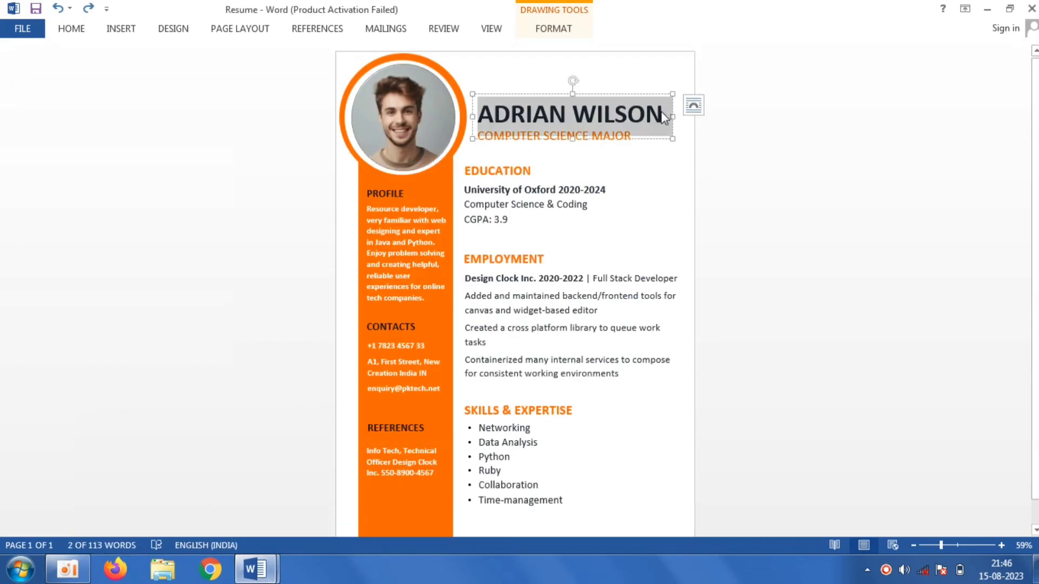
{"action": "right_click", "coordinate": [663, 112]}
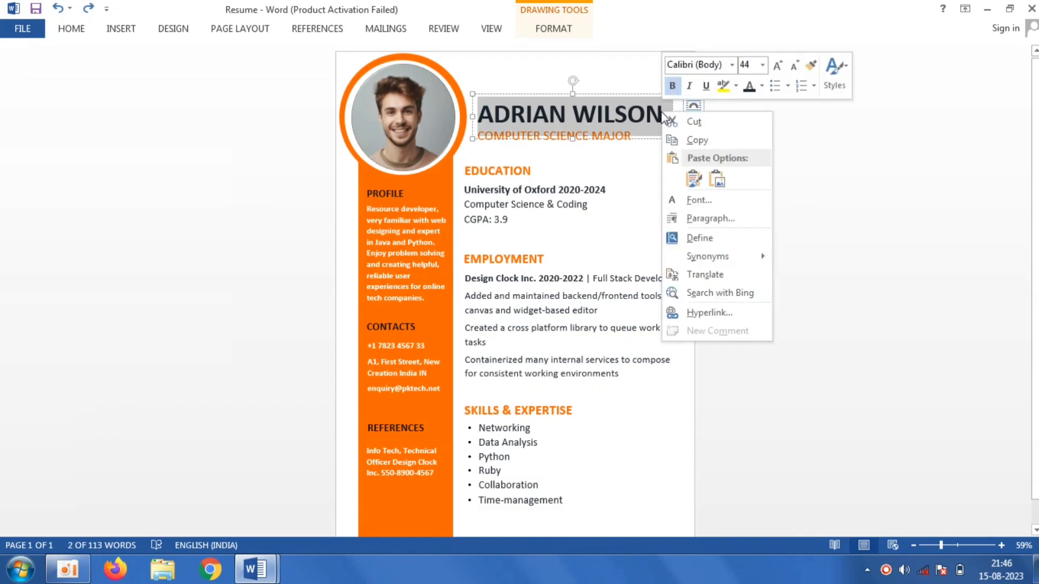
{"action": "left_click", "coordinate": [709, 140]}
- Switch back to Resume Doc and paste the name into the new text box
{"action": "mouse_move", "coordinate": [269, 570]}
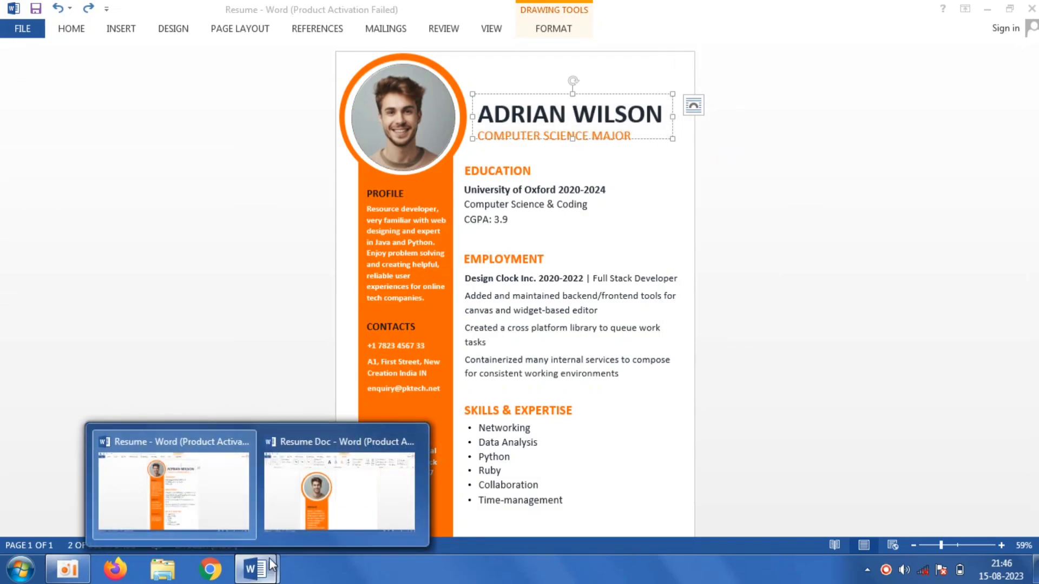
{"action": "left_click", "coordinate": [339, 487]}
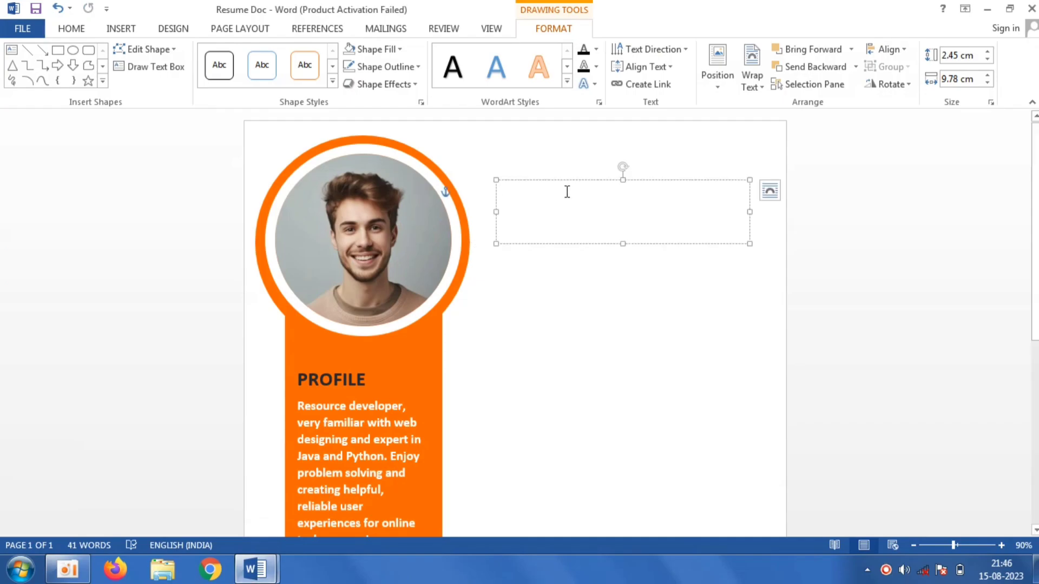
{"action": "right_click", "coordinate": [567, 192]}
{"action": "left_click", "coordinate": [645, 259]}
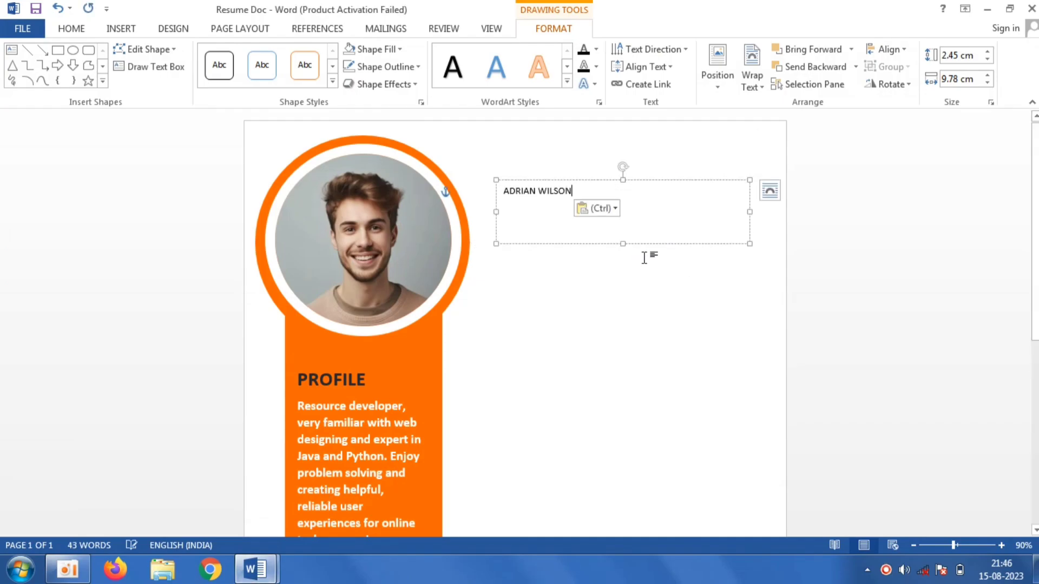
- Format the name 48 pt bold dark gray and widen its text box to the page edge
{"action": "key", "text": "ctrl+a"}
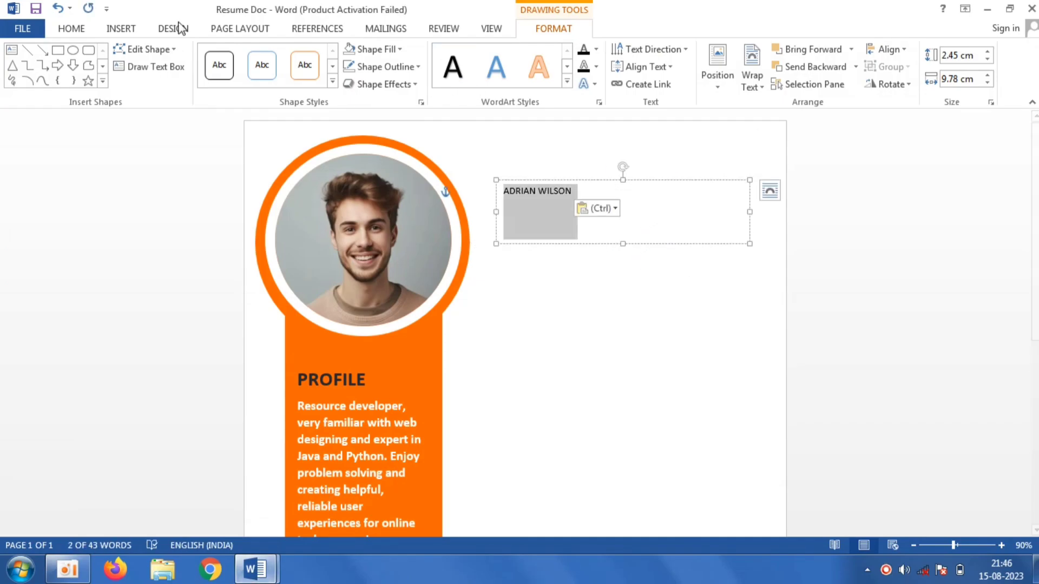
{"action": "left_click", "coordinate": [84, 25]}
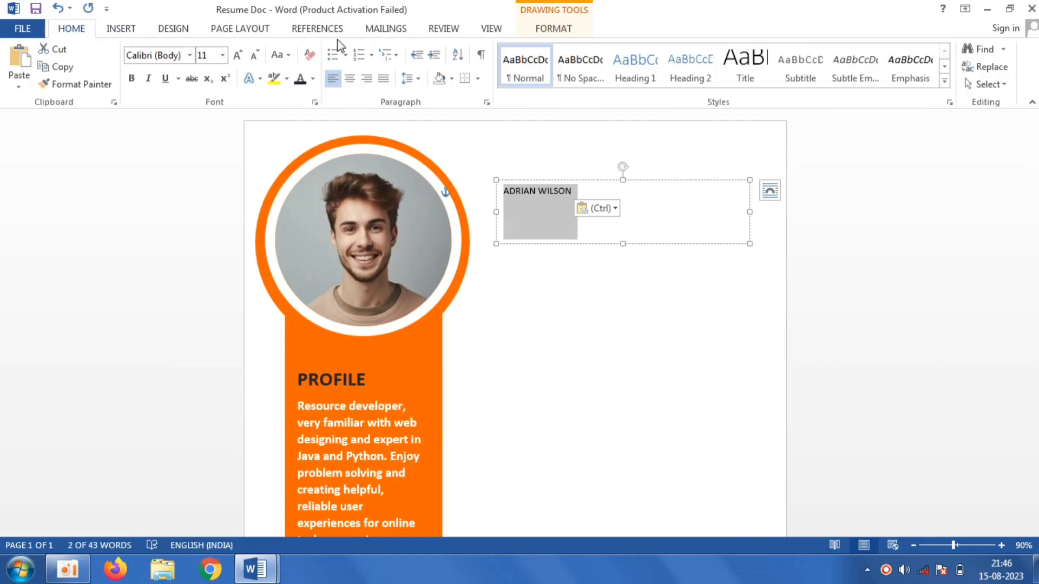
{"action": "left_click", "coordinate": [312, 79]}
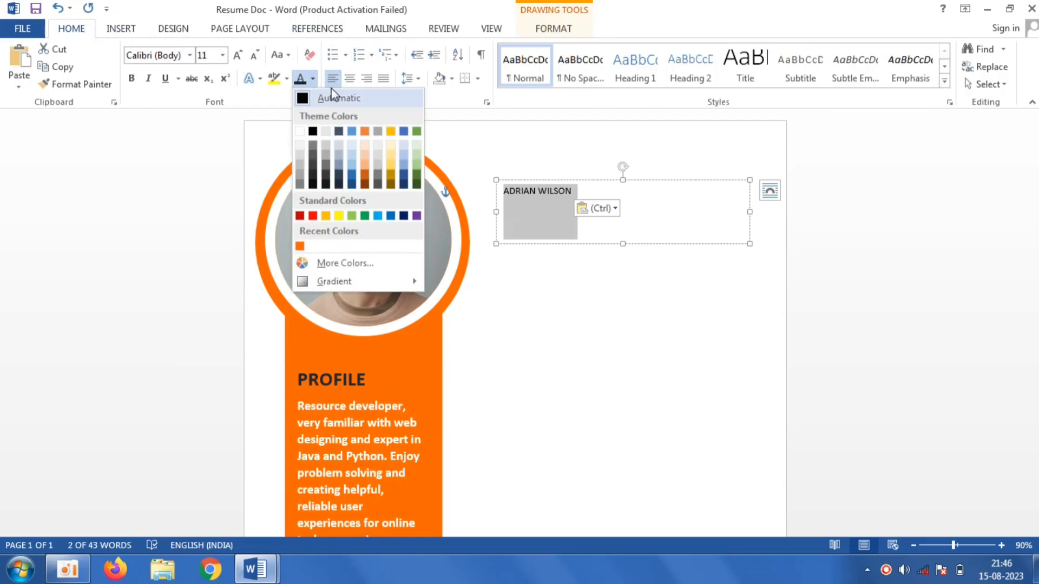
{"action": "left_click", "coordinate": [339, 185]}
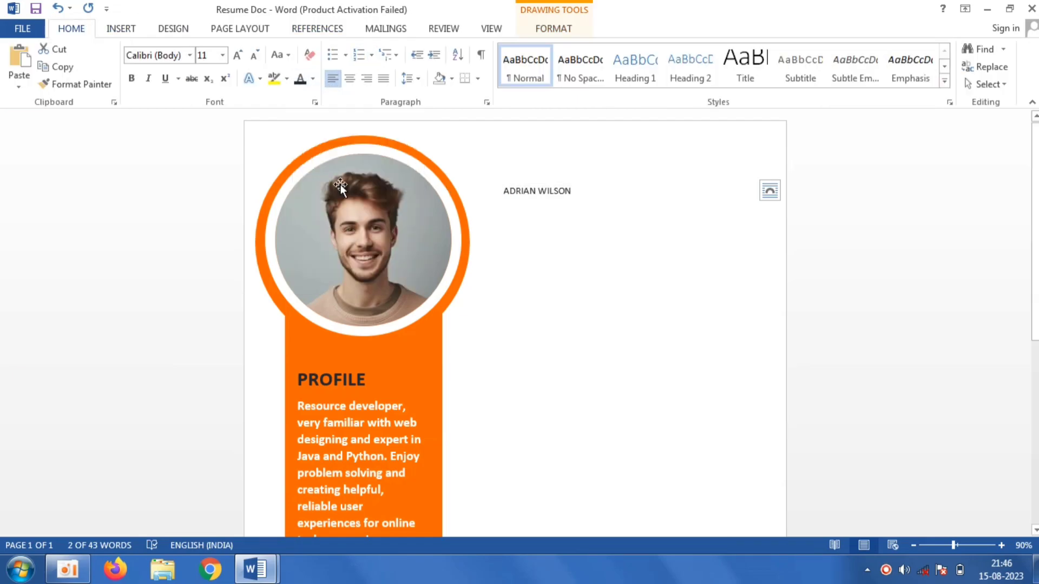
{"action": "left_click", "coordinate": [136, 82]}
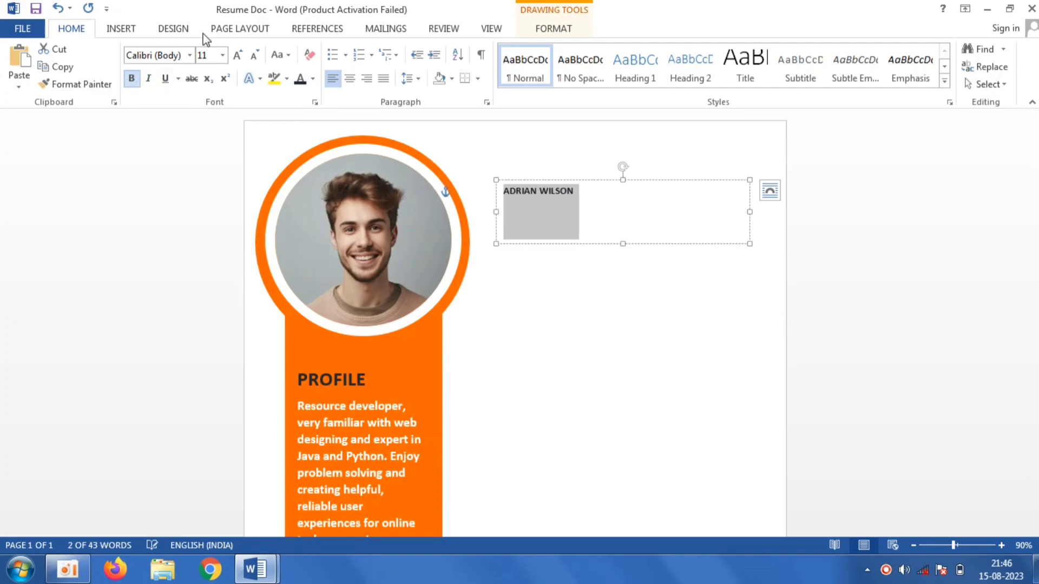
{"action": "left_click", "coordinate": [222, 55]}
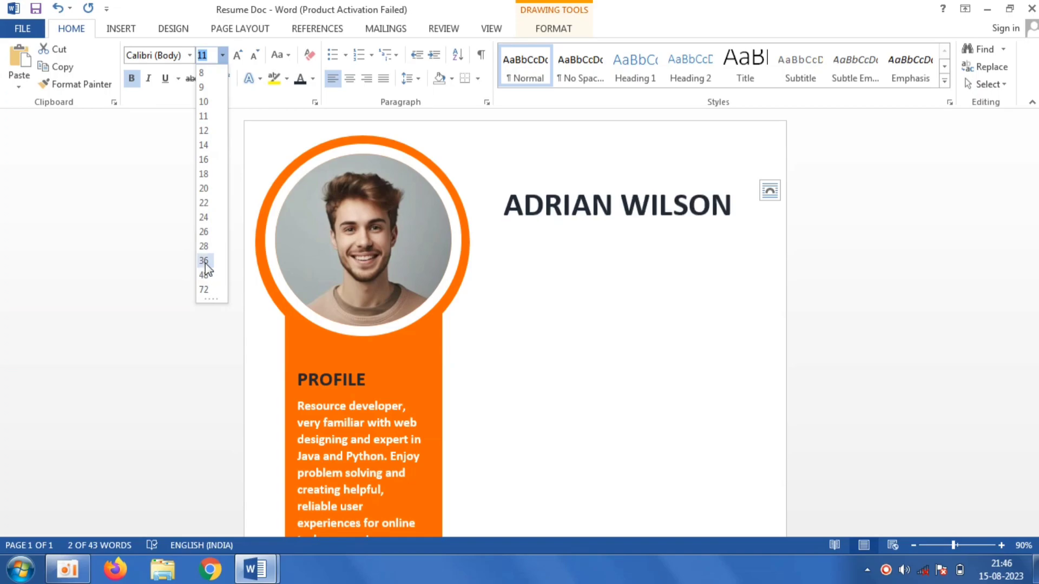
{"action": "left_click", "coordinate": [204, 274]}
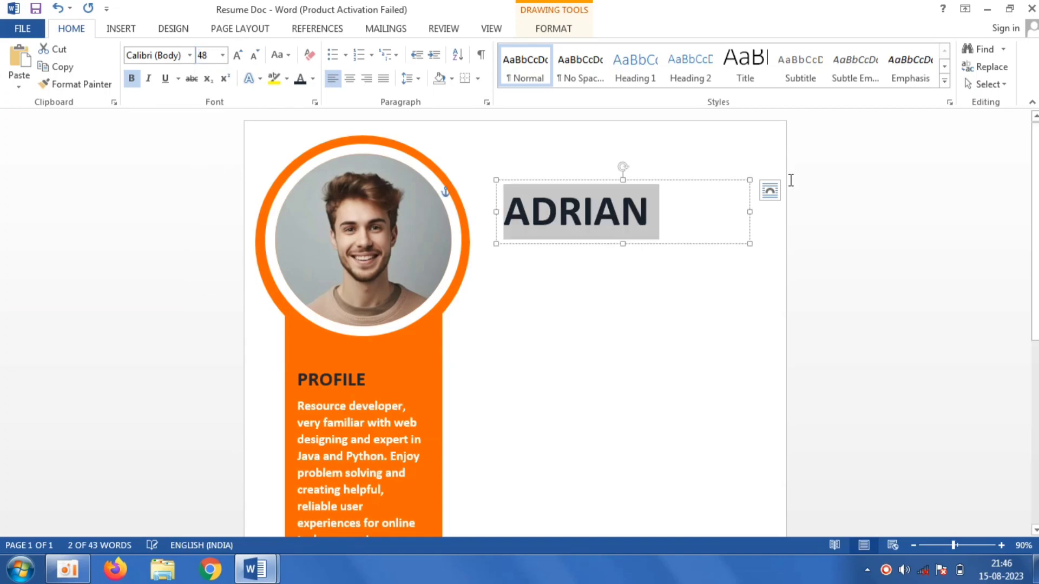
{"action": "left_click_drag", "start_coordinate": [747, 211], "coordinate": [786, 212]}
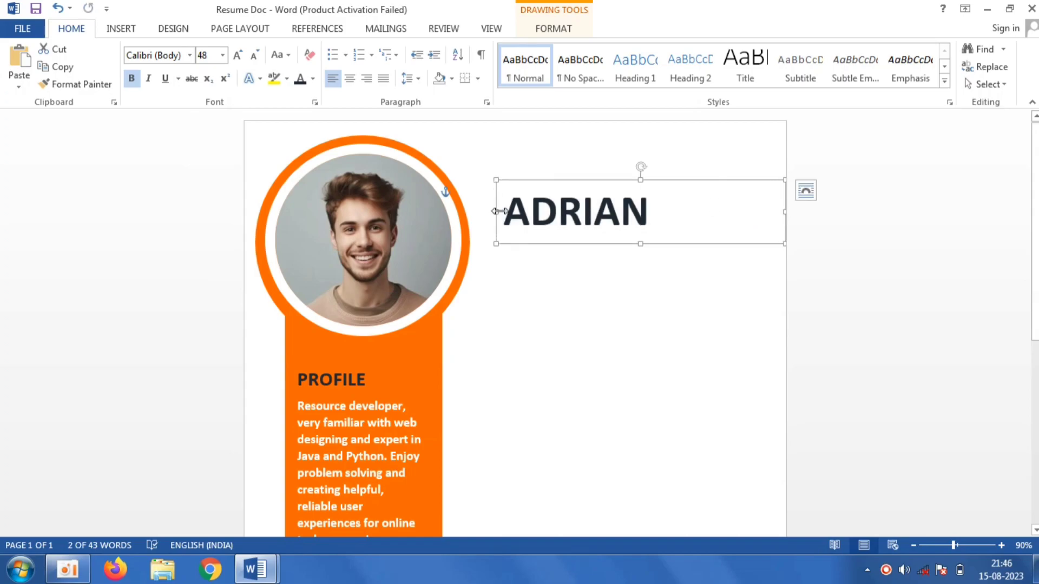
- Set the name to 45 pt and adjust the name text box's width and position beside the photo
{"action": "left_click_drag", "start_coordinate": [488, 211], "coordinate": [458, 212]}
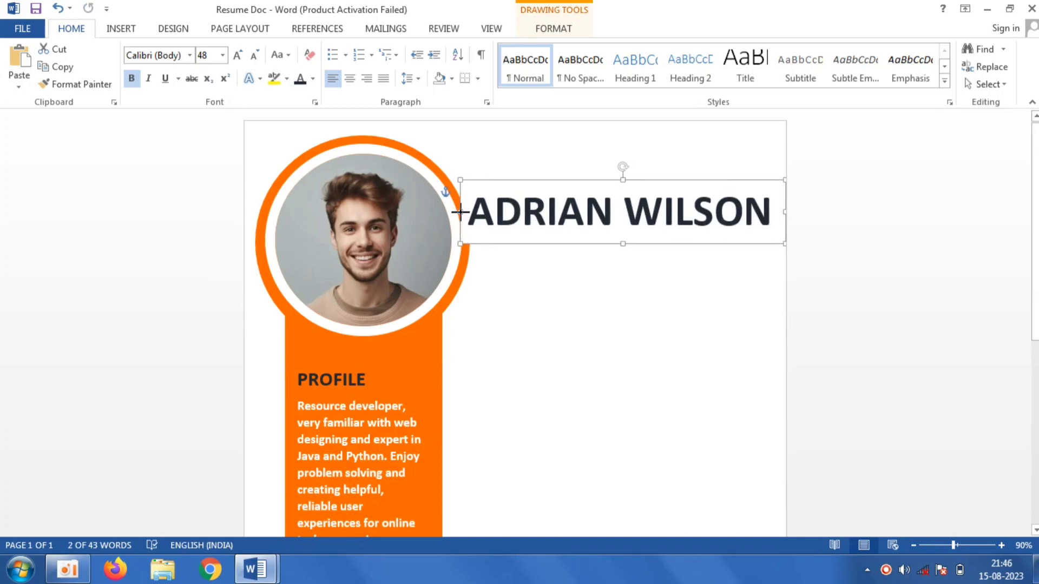
{"action": "left_click", "coordinate": [702, 209]}
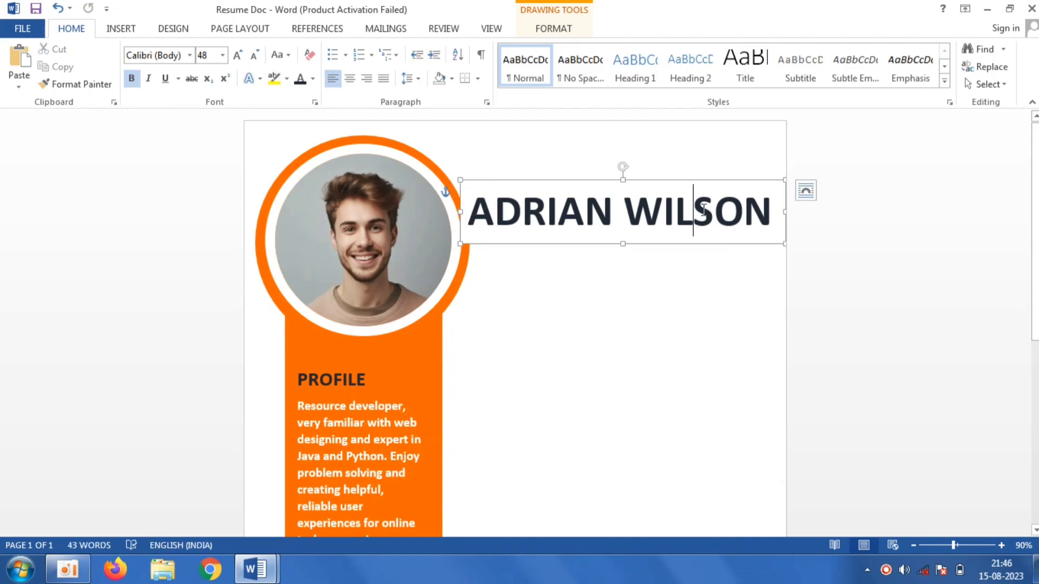
{"action": "triple_click", "coordinate": [702, 209]}
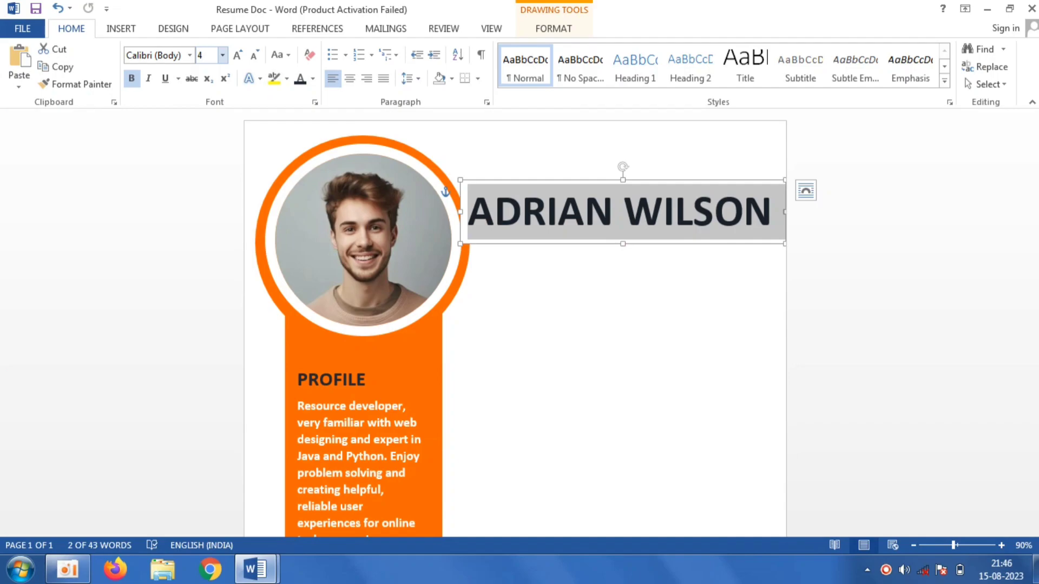
{"action": "type", "text": "45"}
{"action": "key", "text": "Return"}
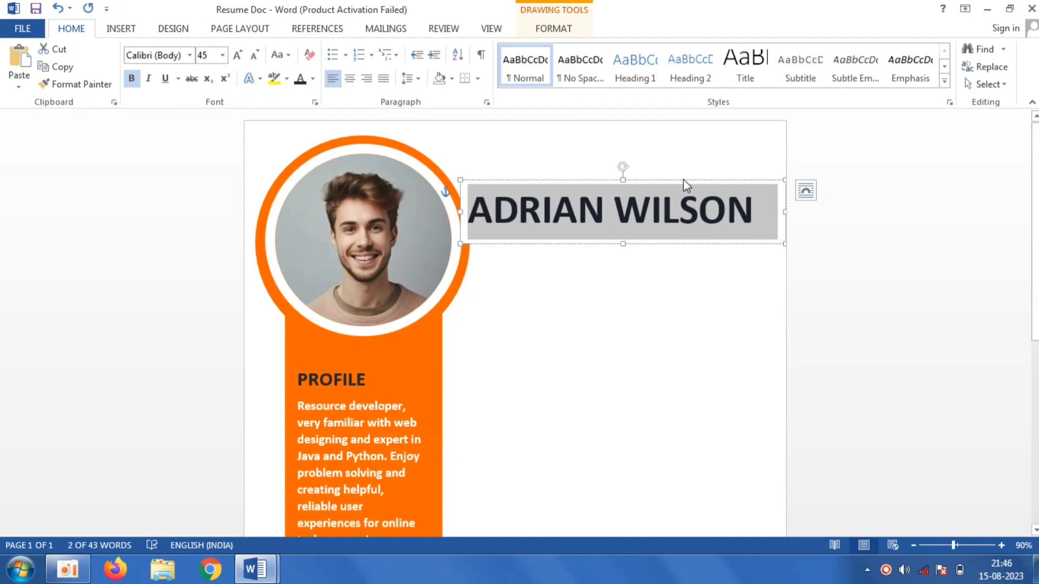
{"action": "left_click_drag", "start_coordinate": [684, 181], "coordinate": [698, 178]}
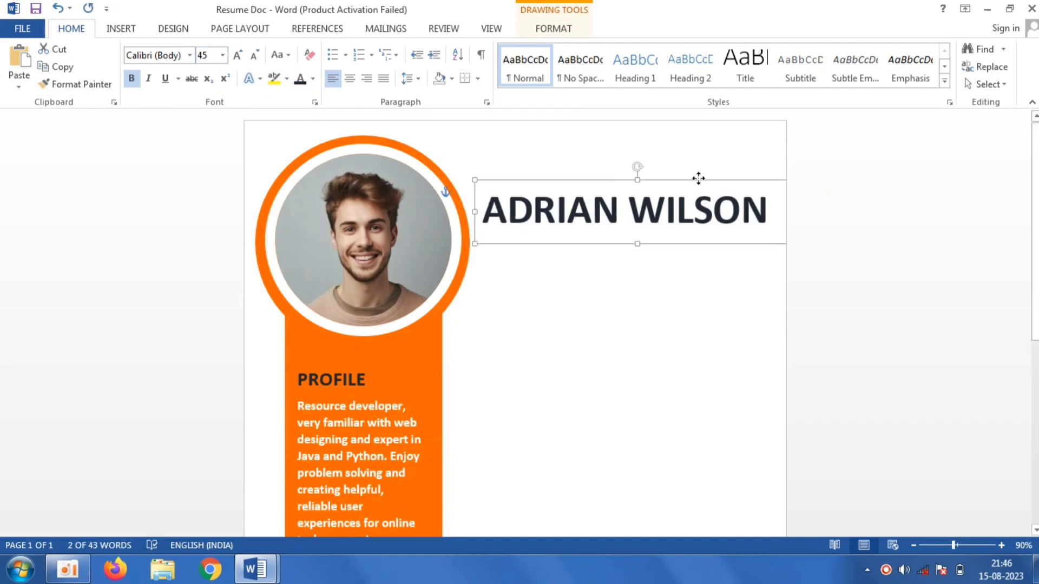
{"action": "key", "text": "Escape"}
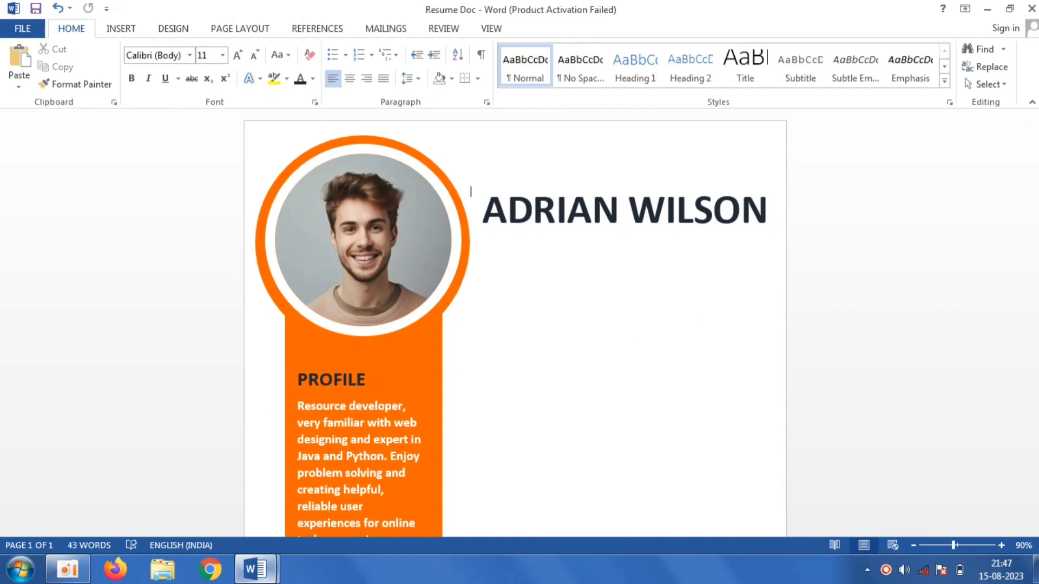
- Switch to the Resume document and copy the COMPUTER SCIENCE MAJOR subtitle text
{"action": "left_click", "coordinate": [256, 569]}
{"action": "left_click", "coordinate": [205, 521]}
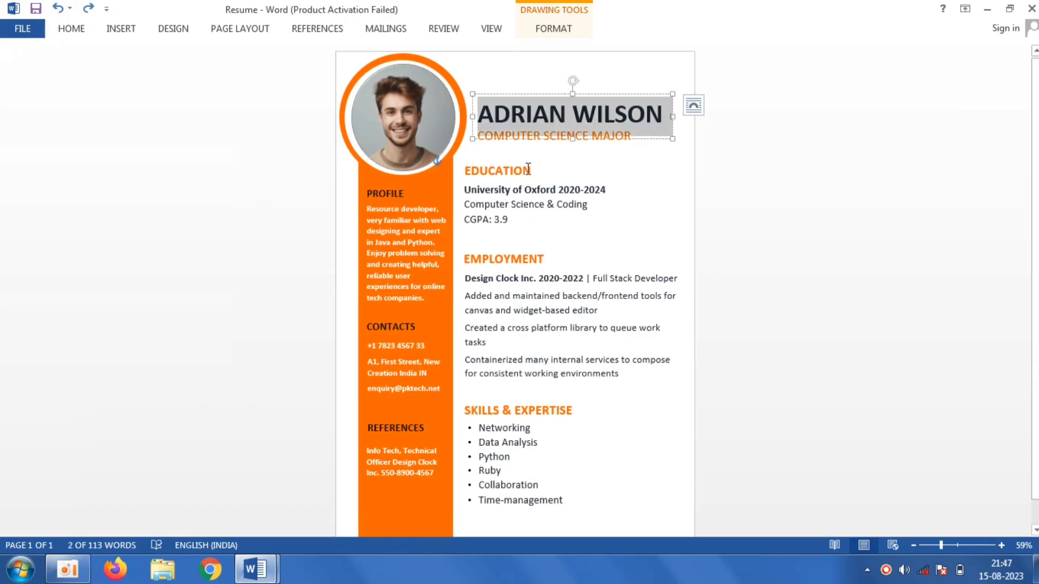
{"action": "left_click", "coordinate": [573, 141]}
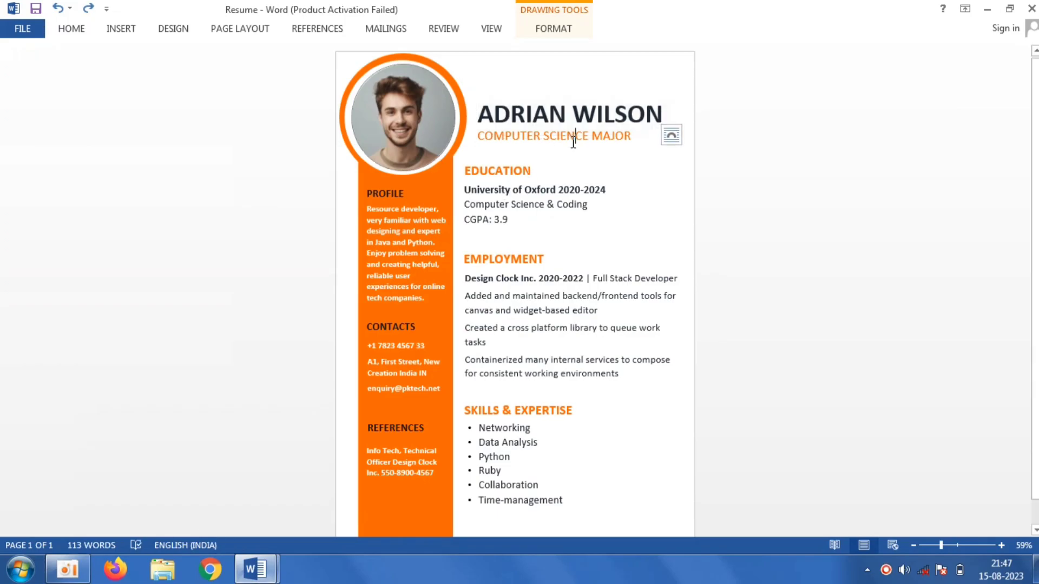
{"action": "triple_click", "coordinate": [573, 141]}
{"action": "right_click", "coordinate": [573, 142]}
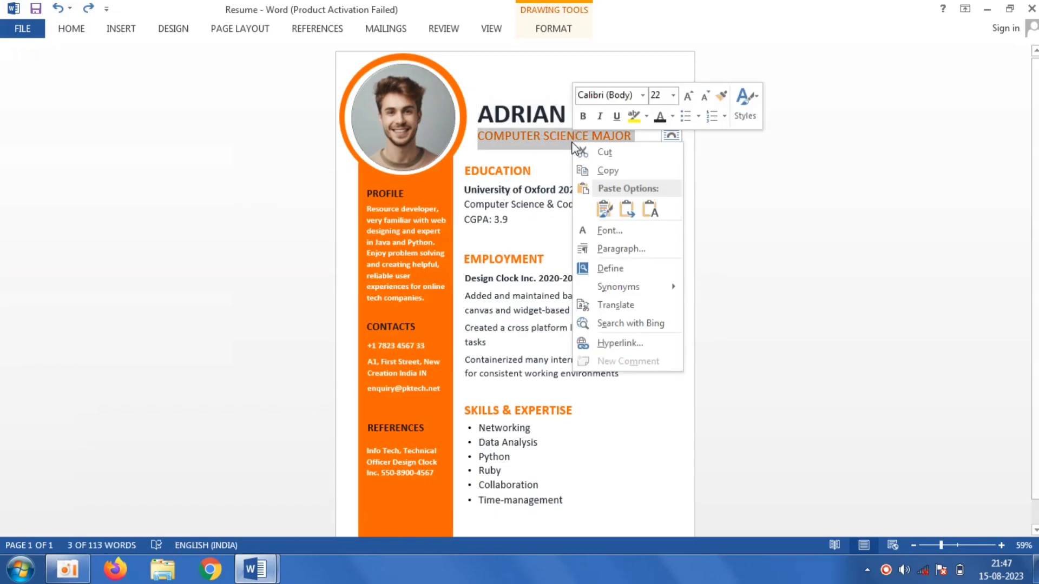
{"action": "left_click", "coordinate": [604, 170]}
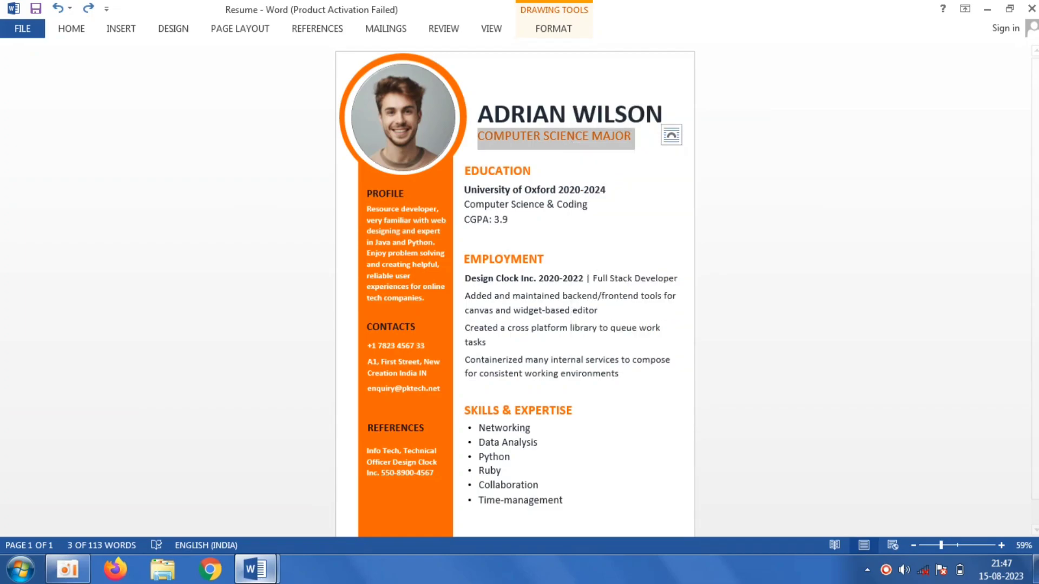
- Switch back to Resume Doc, draw a text box about 5.82 cm wide and 1.68 cm high below the name, and paste the subtitle into it
{"action": "left_click", "coordinate": [255, 569]}
{"action": "left_click", "coordinate": [340, 504]}
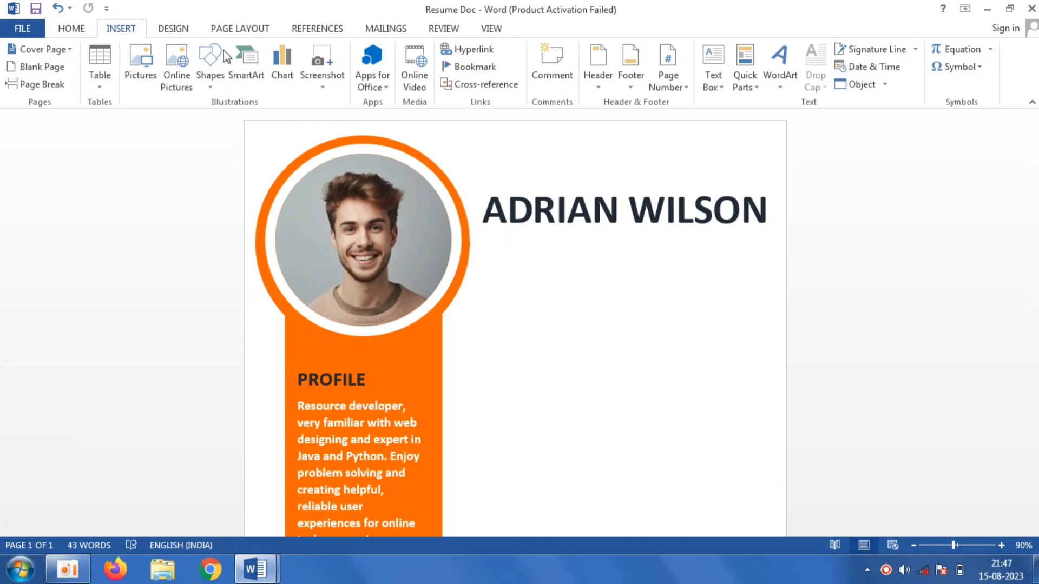
{"action": "left_click", "coordinate": [213, 87]}
{"action": "left_click", "coordinate": [205, 120]}
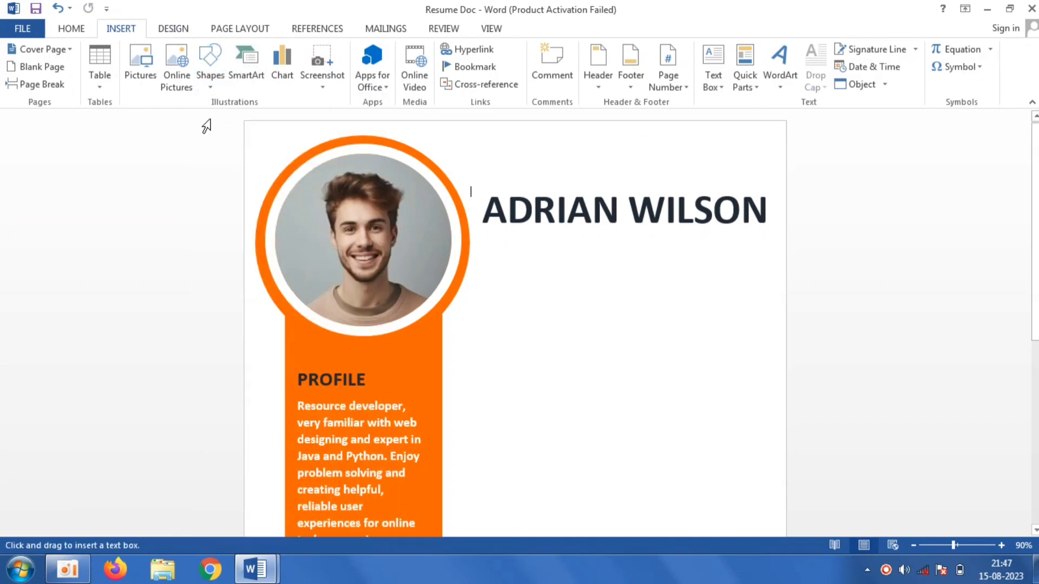
{"action": "left_click_drag", "start_coordinate": [524, 262], "coordinate": [674, 306]}
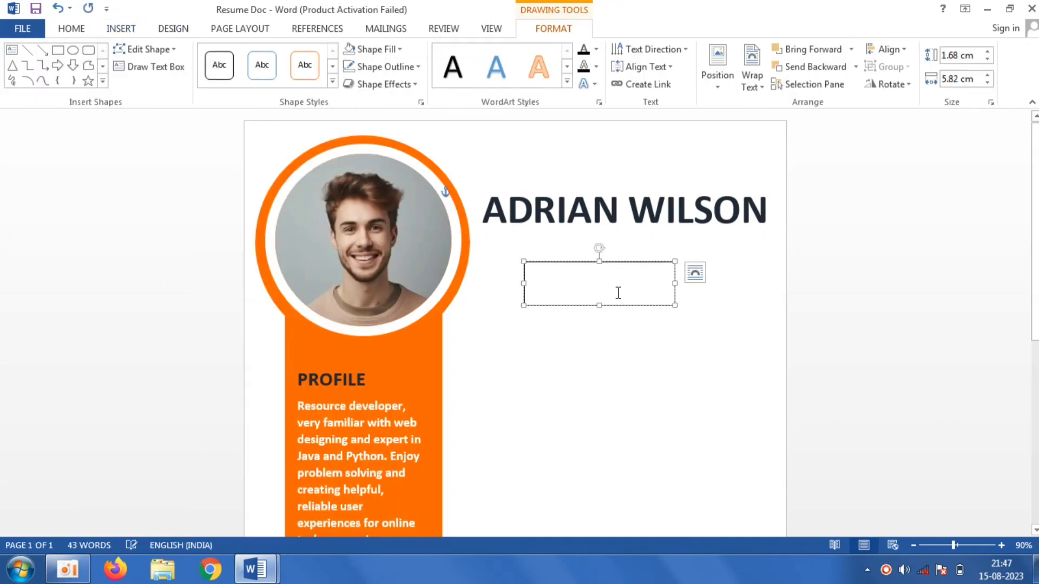
{"action": "key", "text": "ctrl+v"}
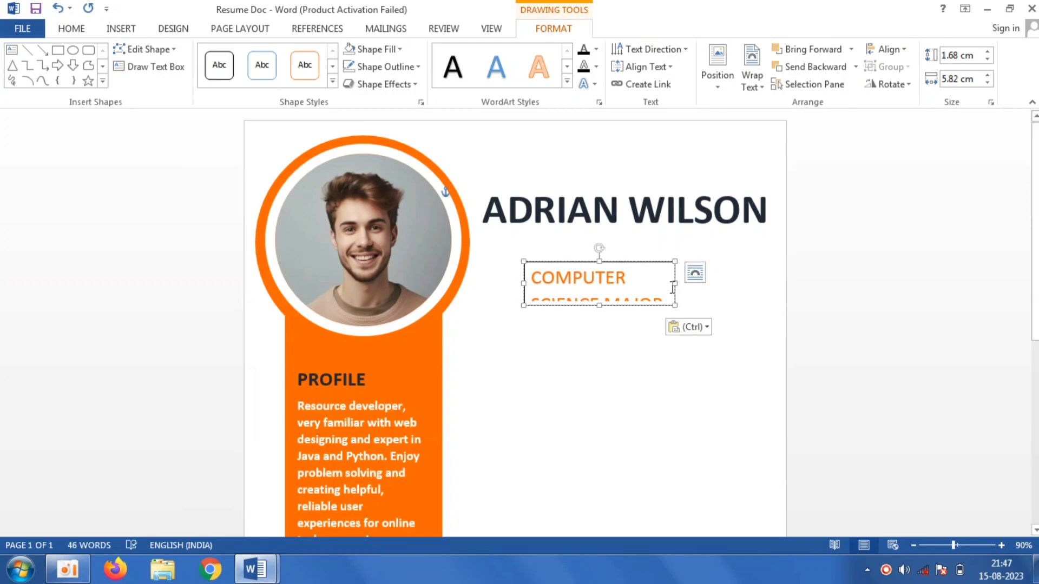
- Widen the subtitle's text box to about 9.83 cm and remove its outline
{"action": "left_click_drag", "start_coordinate": [673, 283], "coordinate": [716, 236]}
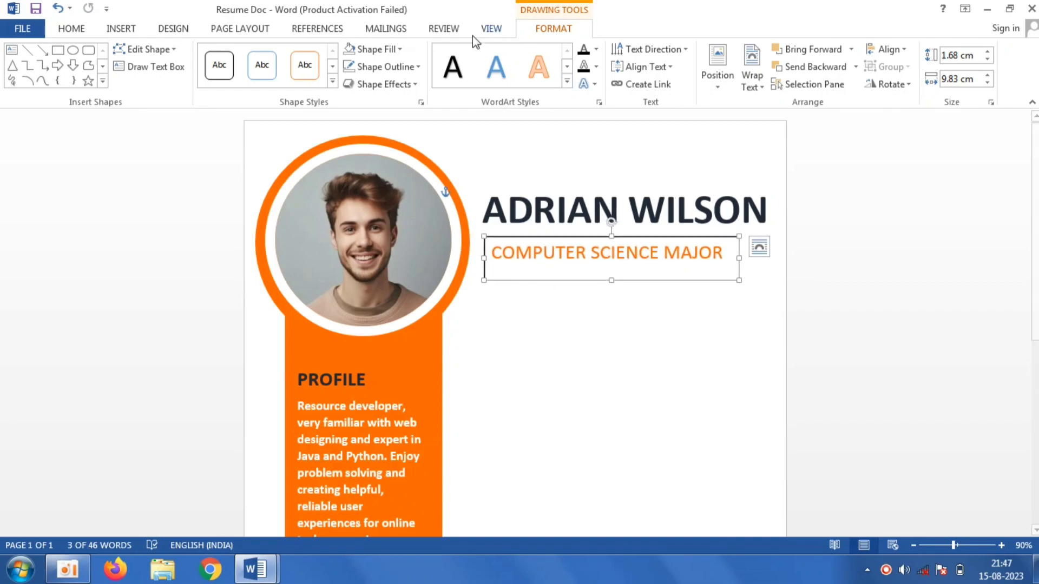
{"action": "left_click", "coordinate": [401, 63]}
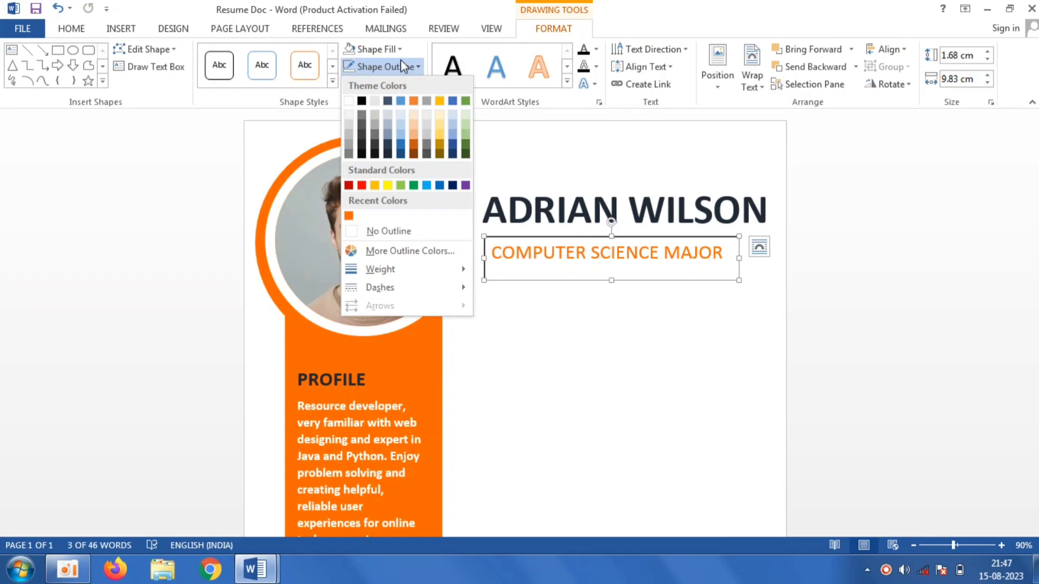
{"action": "left_click", "coordinate": [399, 232]}
{"action": "left_click", "coordinate": [654, 379]}
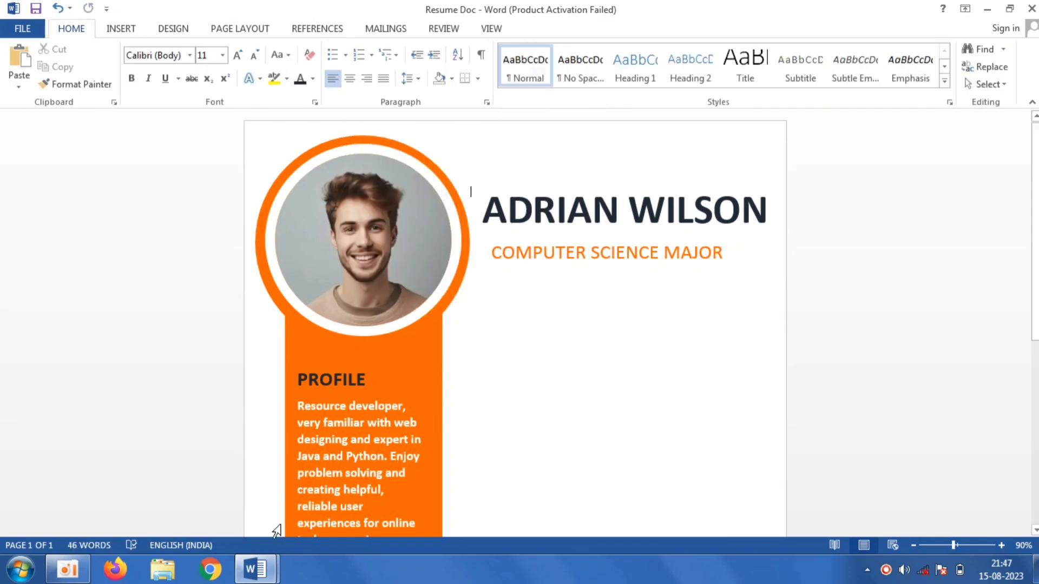
- Switch to the Resume document and copy the EDUCATION heading
{"action": "mouse_move", "coordinate": [256, 569]}
{"action": "left_click", "coordinate": [220, 506]}
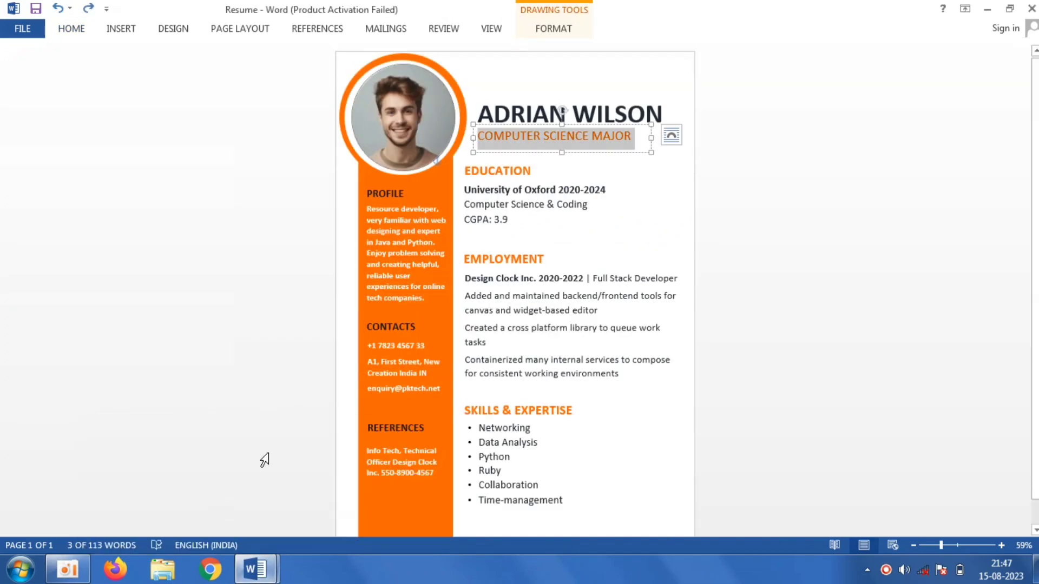
{"action": "left_click", "coordinate": [532, 171]}
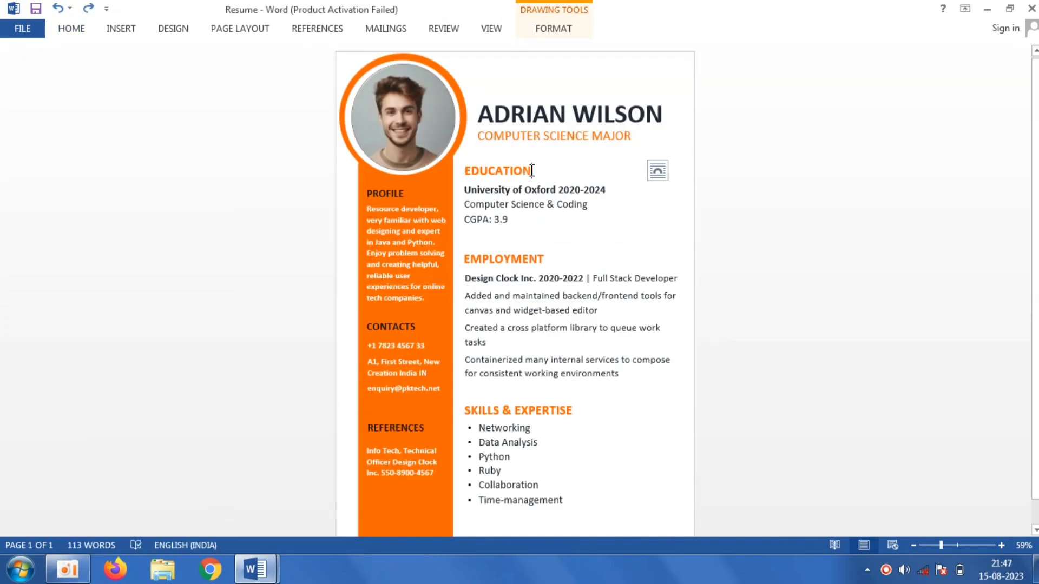
{"action": "double_click", "coordinate": [531, 170]}
{"action": "right_click", "coordinate": [530, 169]}
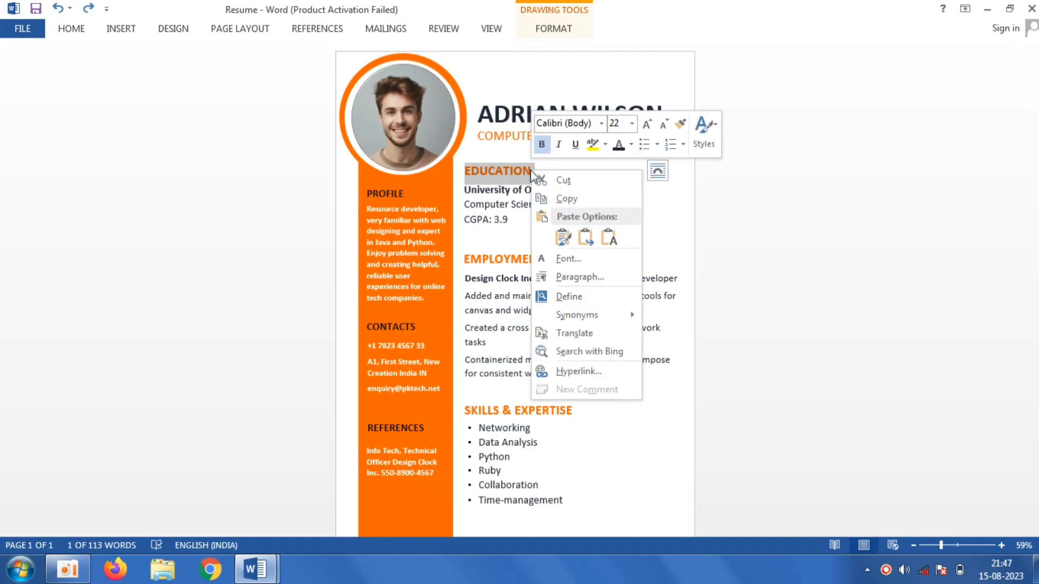
{"action": "left_click", "coordinate": [564, 199]}
- Switch back to Resume Doc, draw a text box about 6.91 cm wide and 1.27 cm high below the subtitle, and paste EDUCATION as plain text
{"action": "mouse_move", "coordinate": [256, 569]}
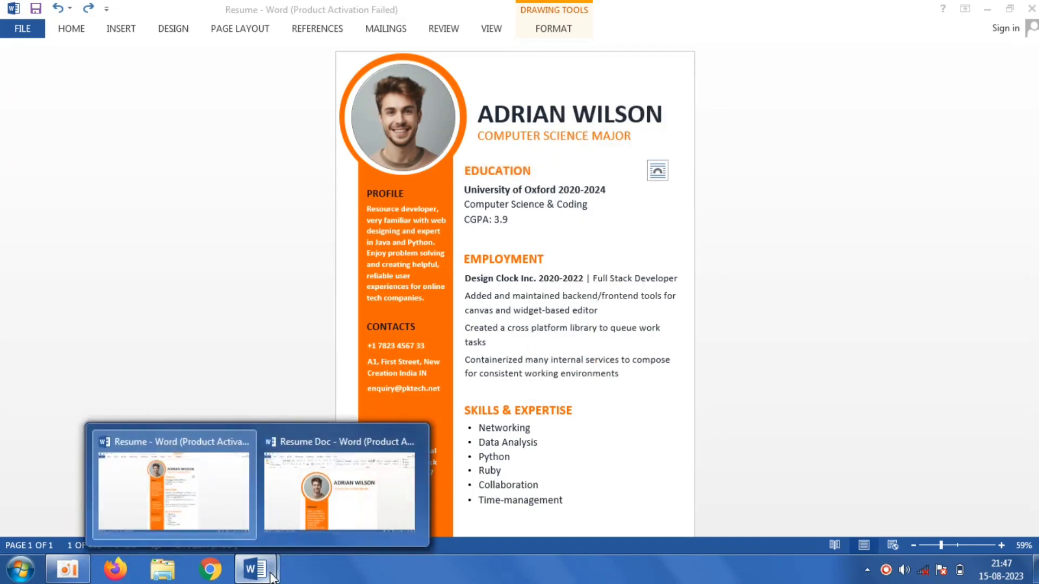
{"action": "left_click", "coordinate": [315, 497]}
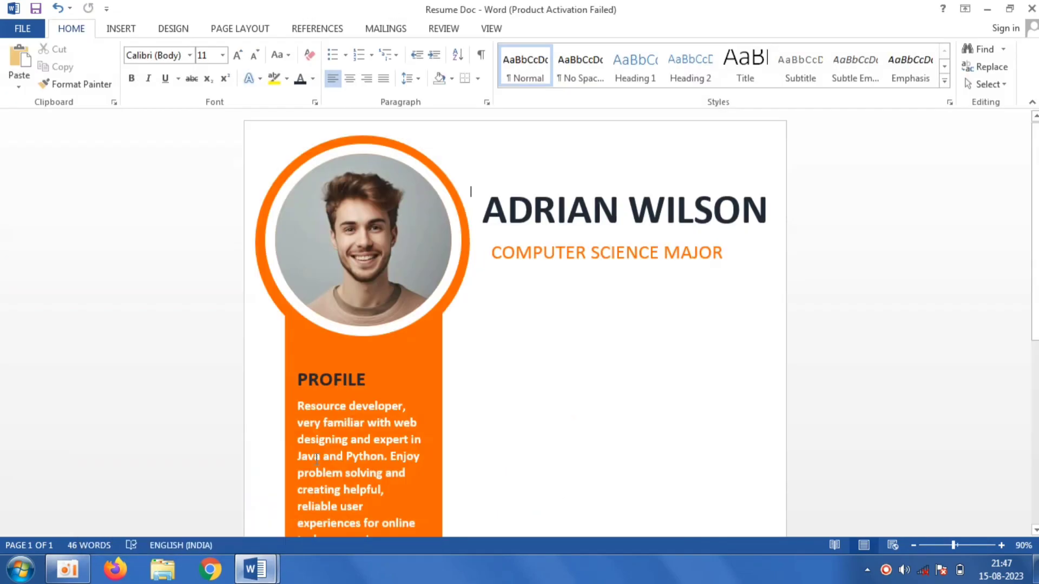
{"action": "left_click", "coordinate": [131, 33]}
{"action": "left_click", "coordinate": [214, 83]}
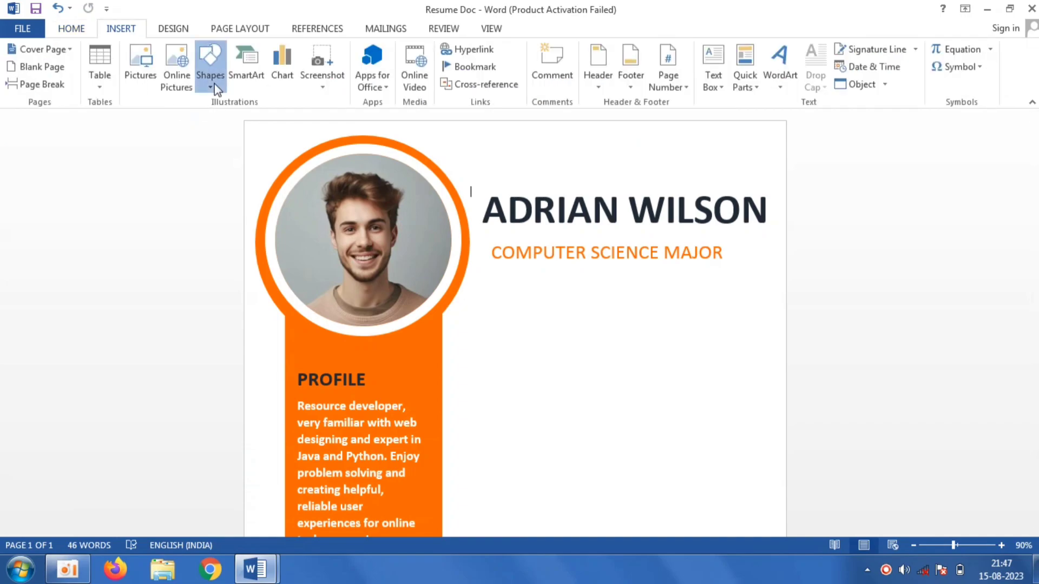
{"action": "left_click", "coordinate": [203, 121]}
{"action": "mouse_move", "coordinate": [474, 325]}
{"action": "left_mouse_down"}
{"action": "mouse_move", "coordinate": [601, 360]}
{"action": "mouse_move", "coordinate": [654, 359]}
{"action": "left_mouse_up"}
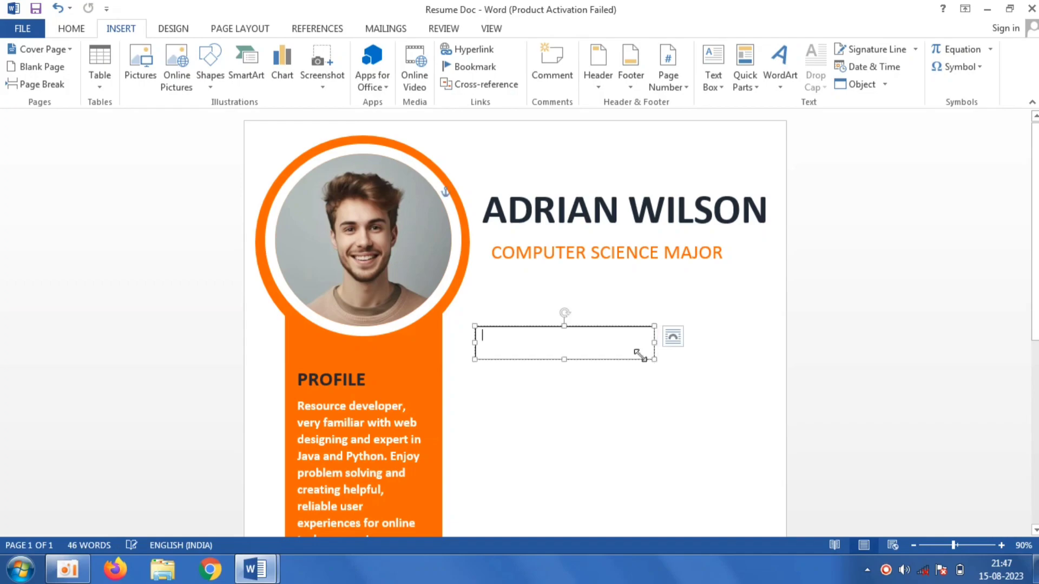
{"action": "right_click", "coordinate": [563, 342]}
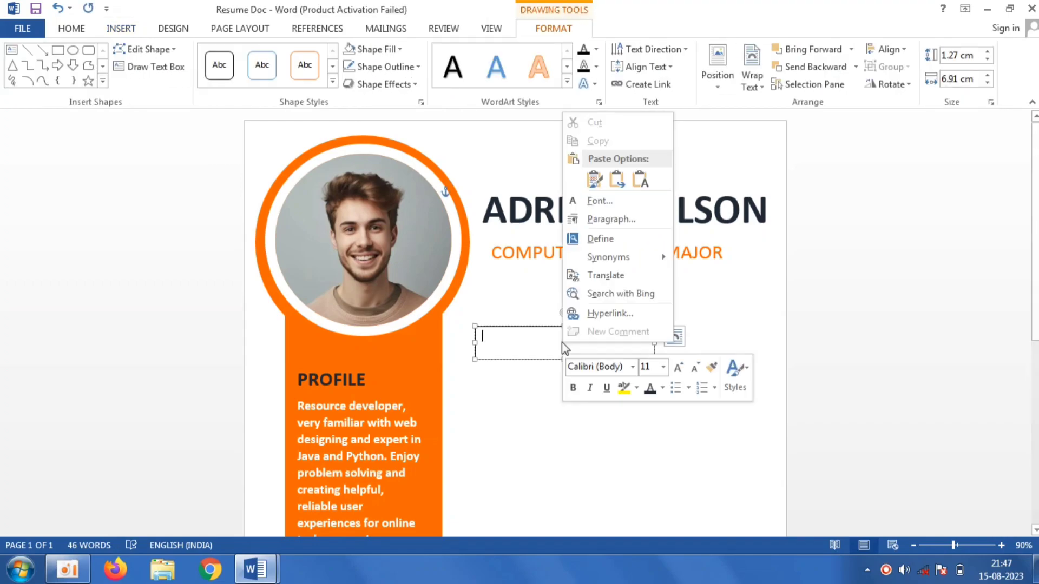
{"action": "left_click", "coordinate": [643, 181]}
- Format the EDUCATION heading as 22 pt bold orange text
{"action": "key", "text": "ctrl+a"}
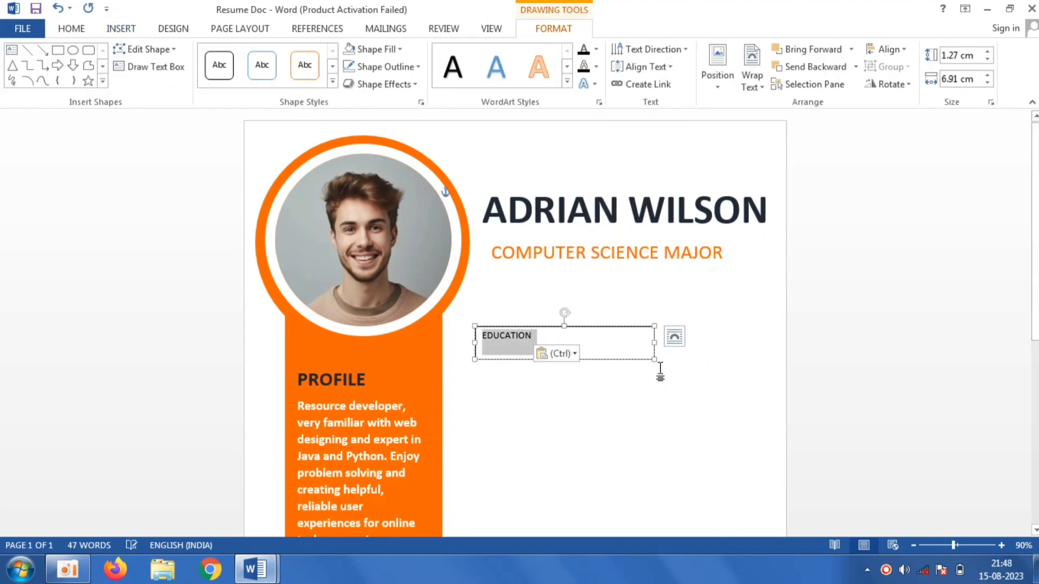
{"action": "left_click", "coordinate": [71, 30]}
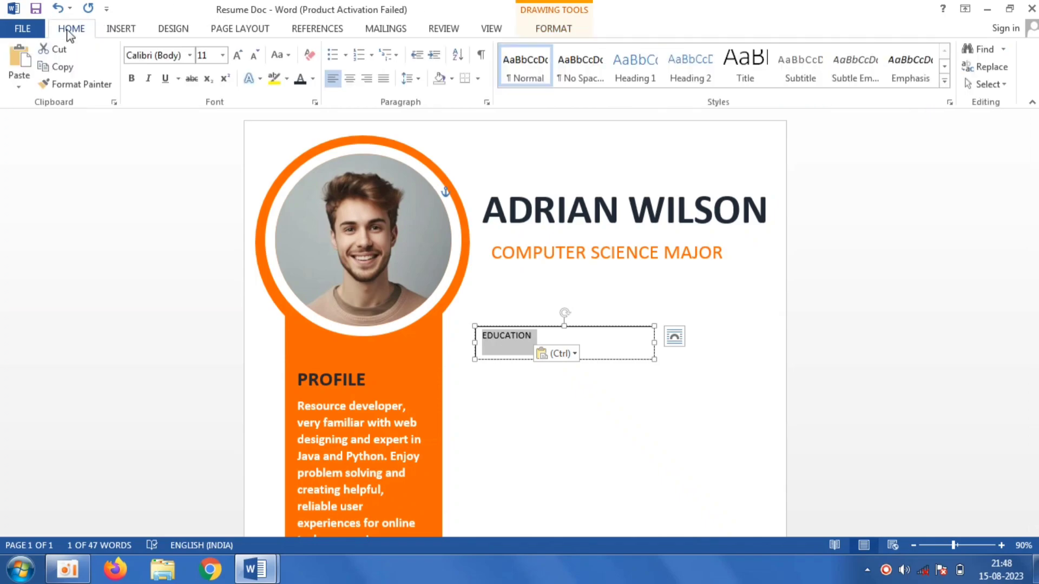
{"action": "left_click", "coordinate": [303, 81]}
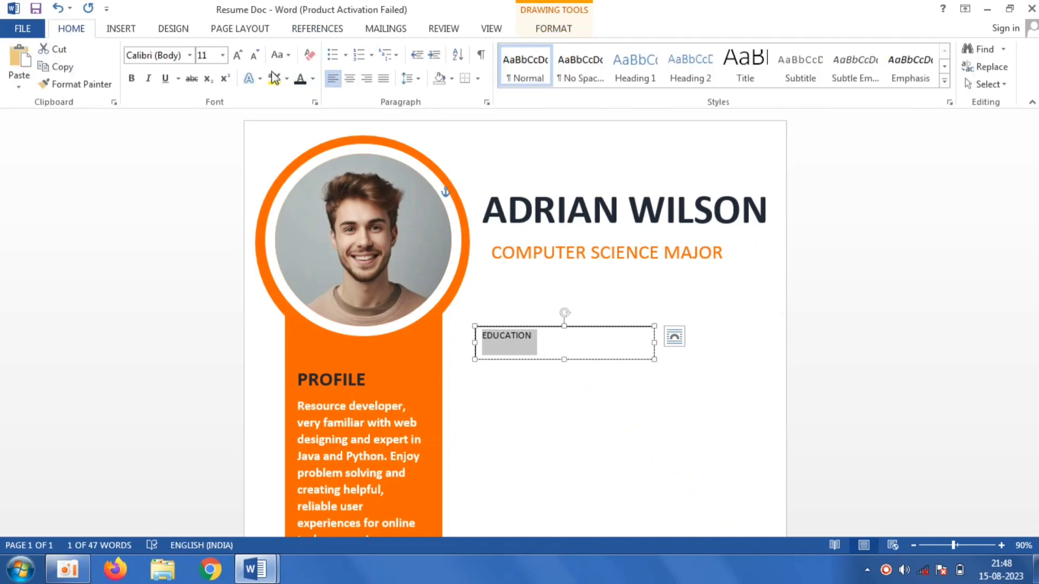
{"action": "left_click", "coordinate": [222, 55]}
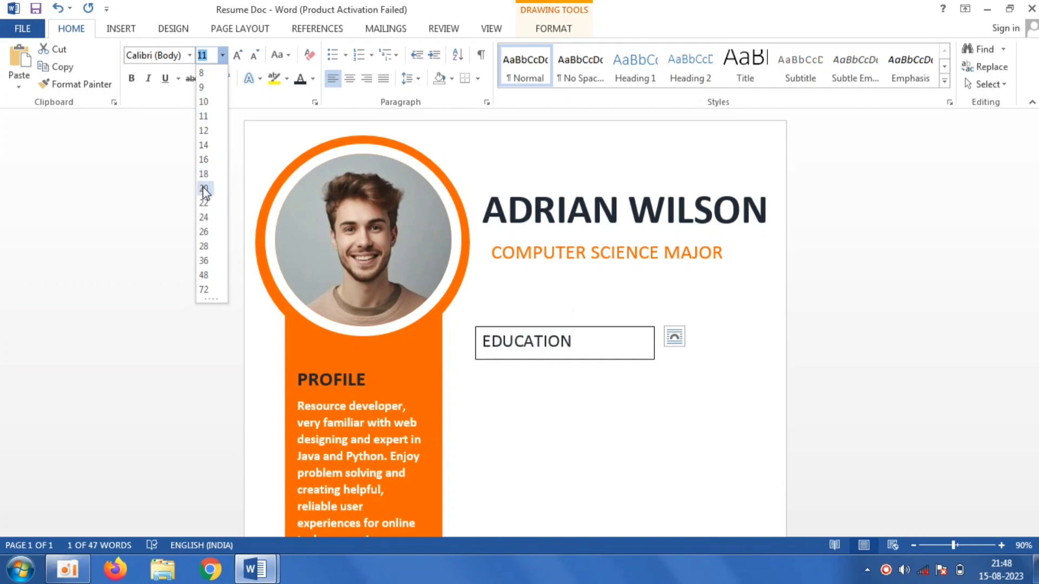
{"action": "left_click", "coordinate": [204, 203]}
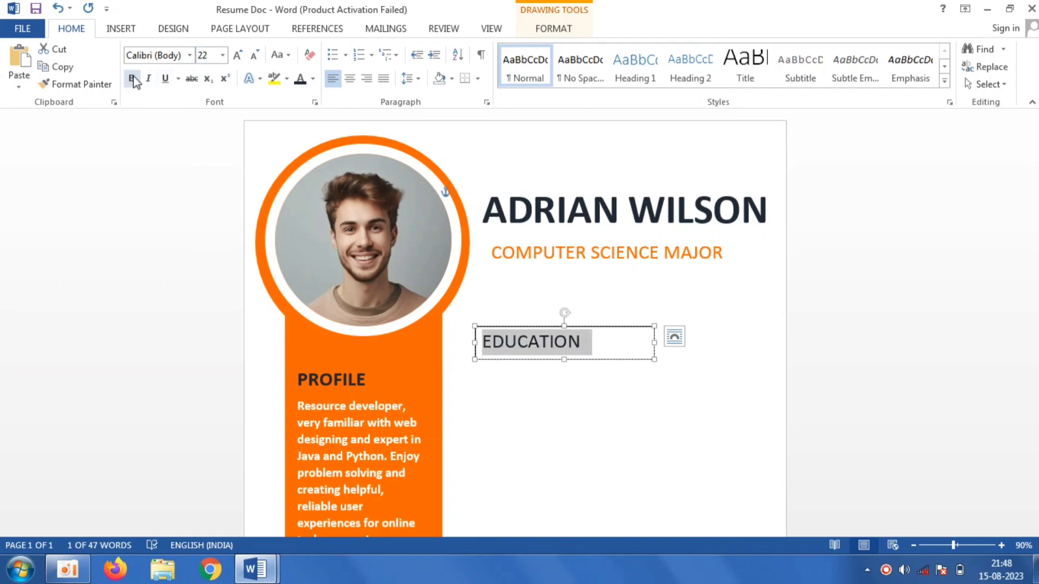
{"action": "left_click", "coordinate": [132, 79]}
{"action": "left_click", "coordinate": [313, 79]}
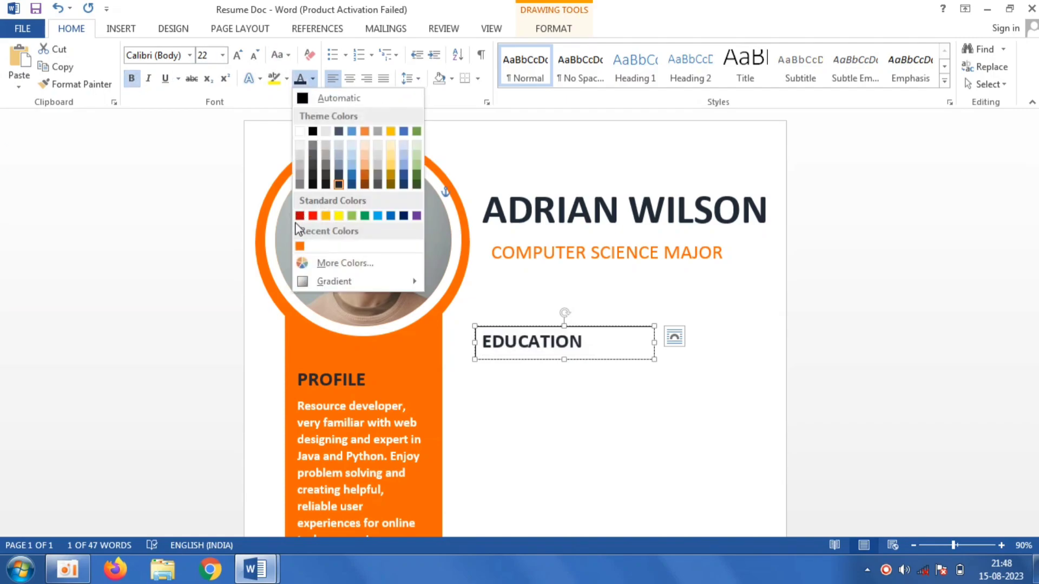
{"action": "left_click", "coordinate": [300, 246]}
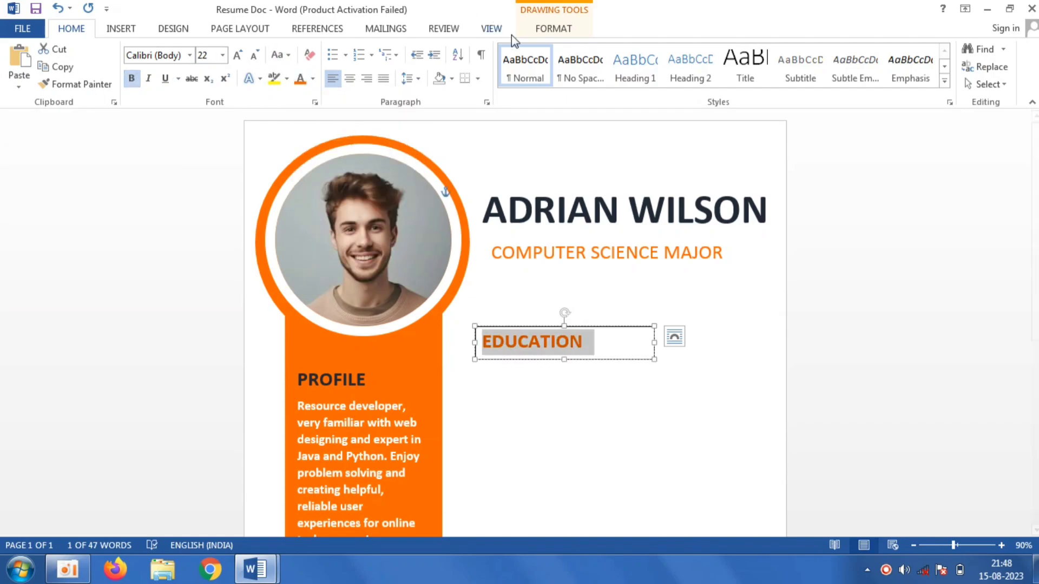
- Remove the EDUCATION text box's outline and nudge the box slightly up toward the subtitle
{"action": "left_click", "coordinate": [553, 30]}
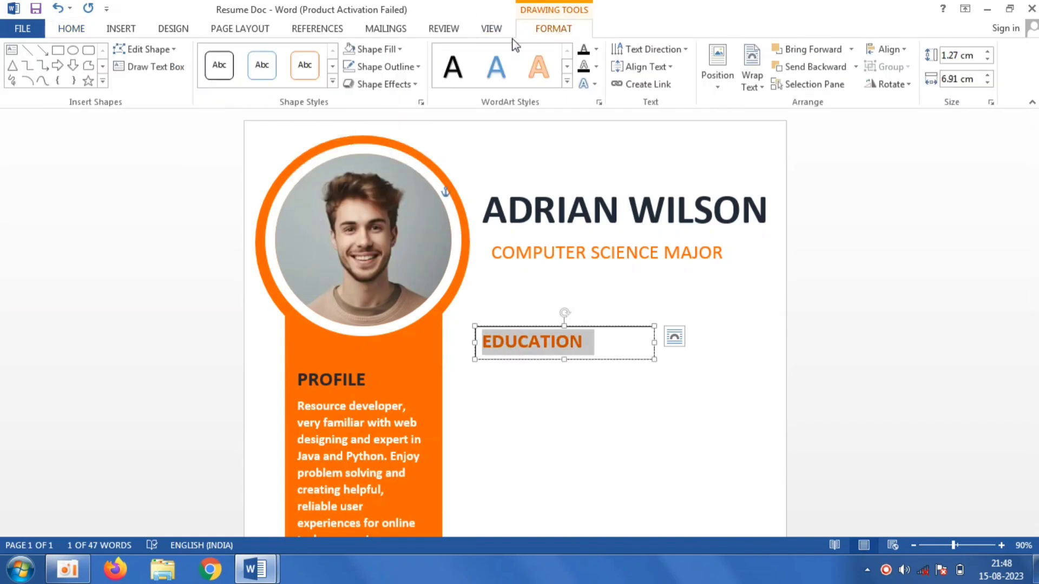
{"action": "left_click", "coordinate": [395, 74]}
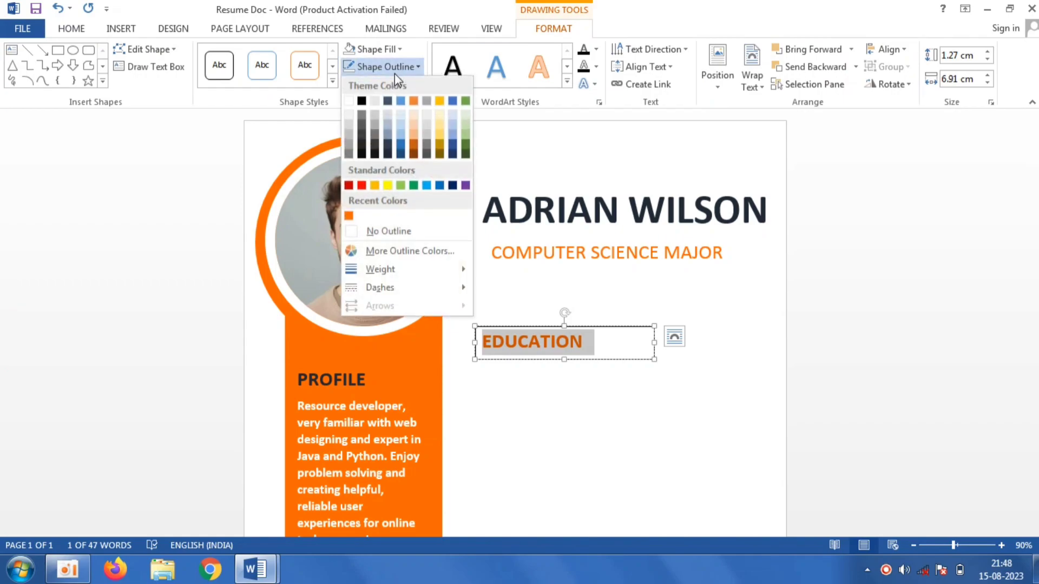
{"action": "left_click", "coordinate": [404, 233]}
{"action": "left_click_drag", "start_coordinate": [605, 328], "coordinate": [599, 316]}
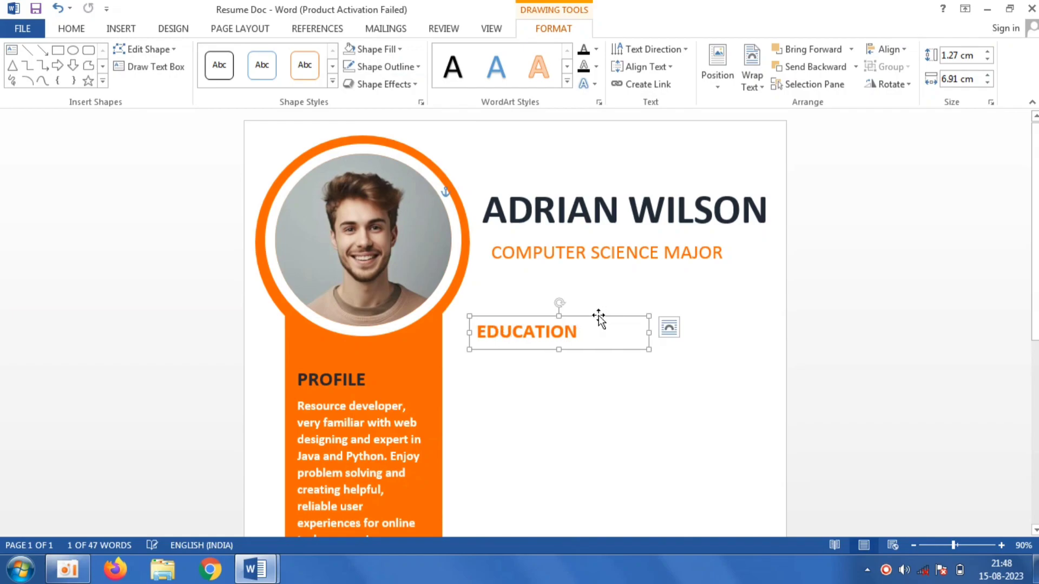
- Switch to the Resume document and copy the three education detail lines under EDUCATION
{"action": "left_click", "coordinate": [539, 472]}
{"action": "left_click", "coordinate": [268, 570]}
{"action": "left_click", "coordinate": [216, 525]}
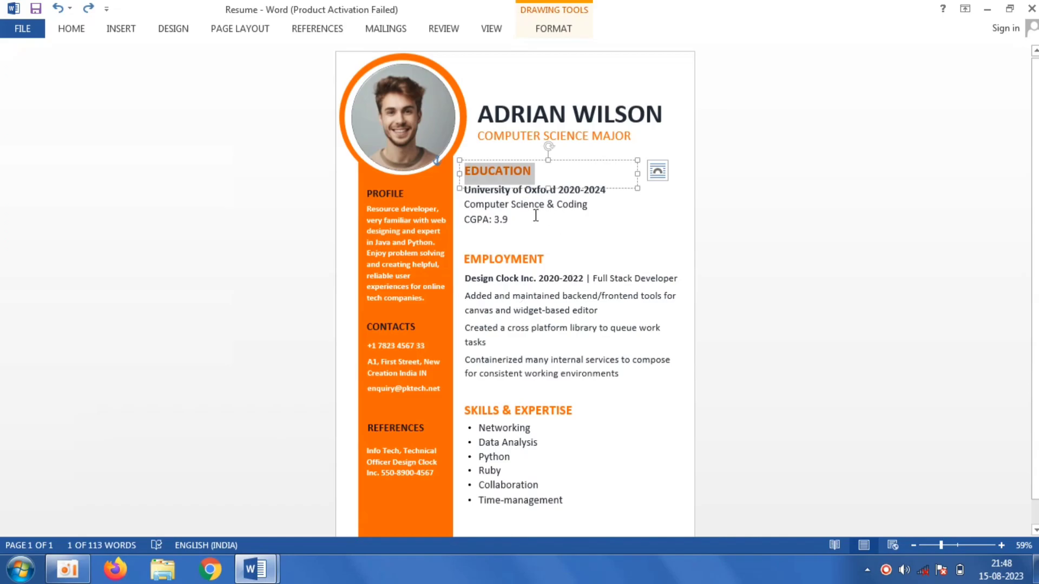
{"action": "left_click", "coordinate": [81, 31]}
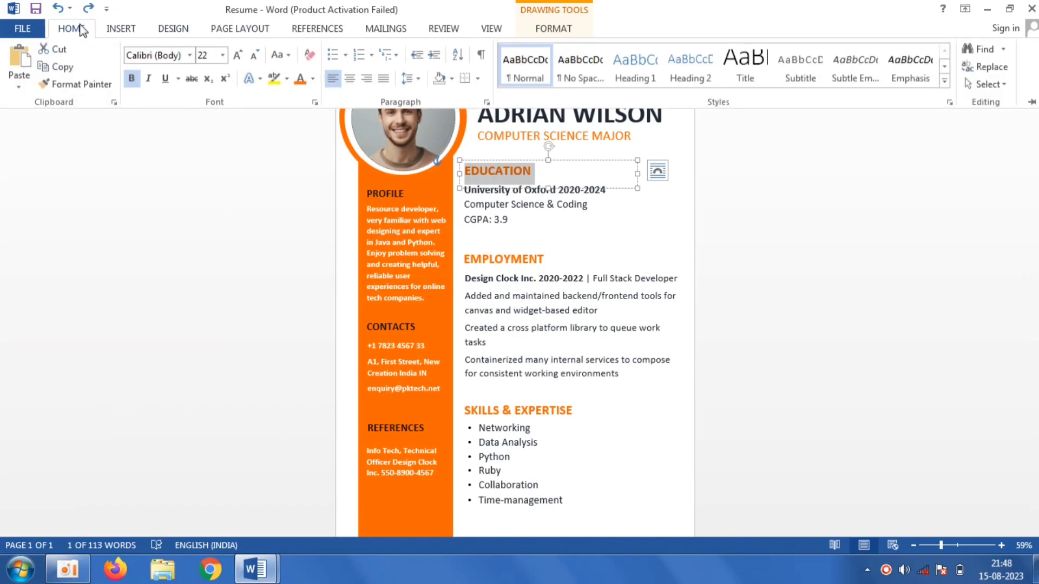
{"action": "left_click", "coordinate": [249, 571]}
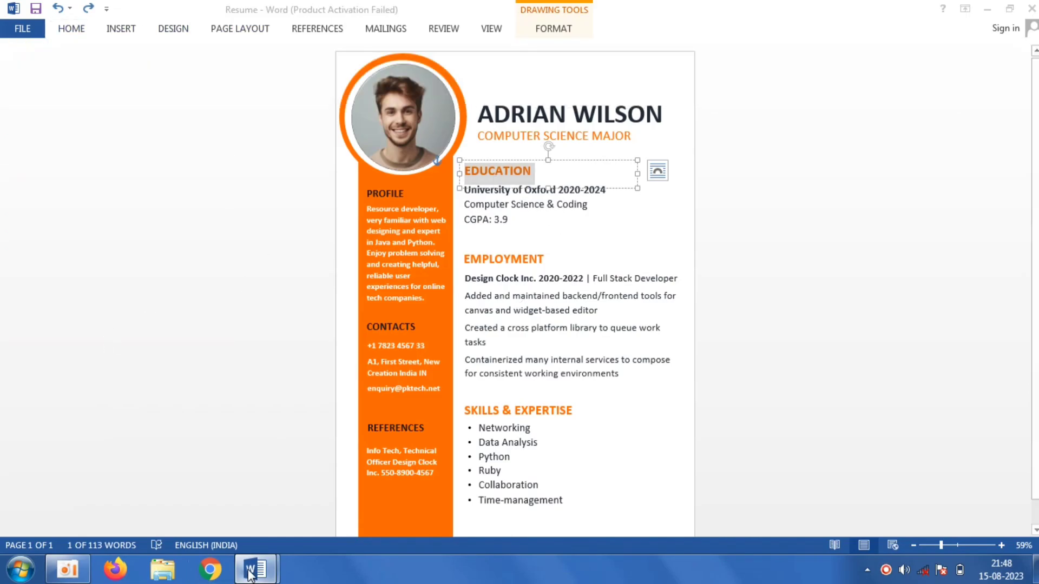
{"action": "left_click", "coordinate": [336, 521]}
{"action": "left_click", "coordinate": [576, 335]}
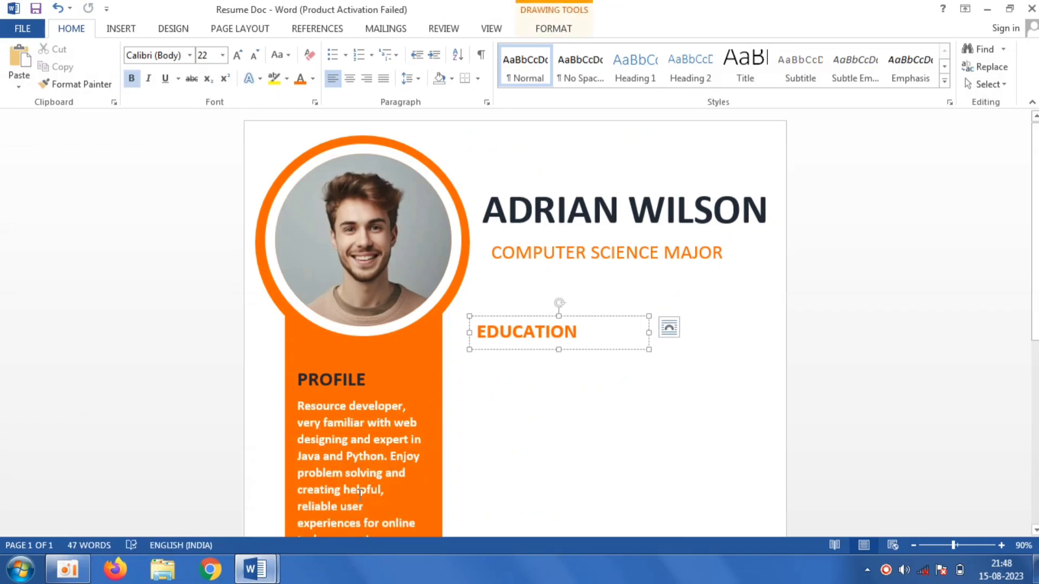
{"action": "left_click", "coordinate": [271, 571]}
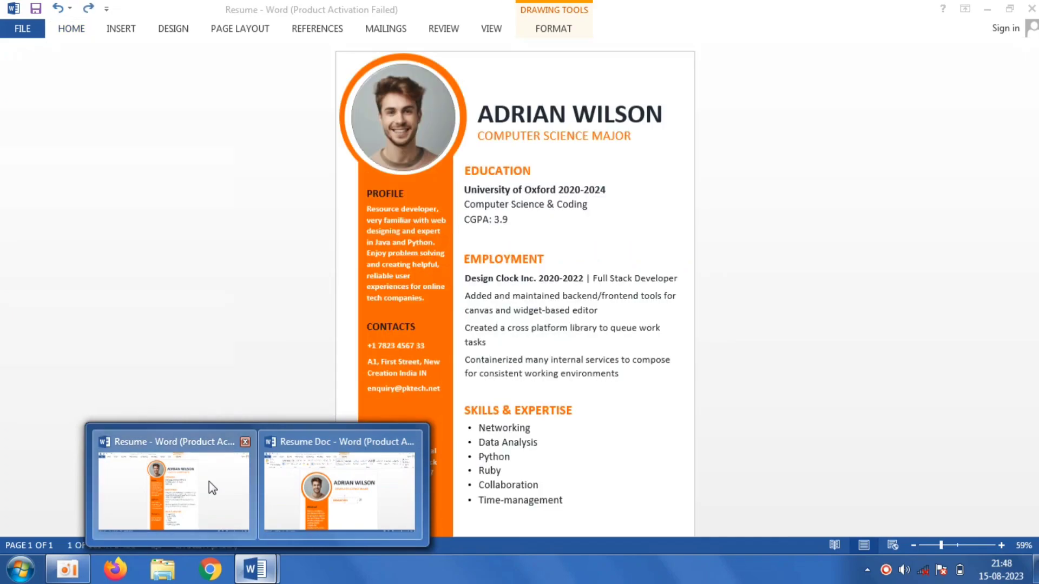
{"action": "left_click", "coordinate": [209, 484]}
{"action": "left_click_drag", "start_coordinate": [535, 227], "coordinate": [465, 189]}
{"action": "right_click", "coordinate": [481, 203]}
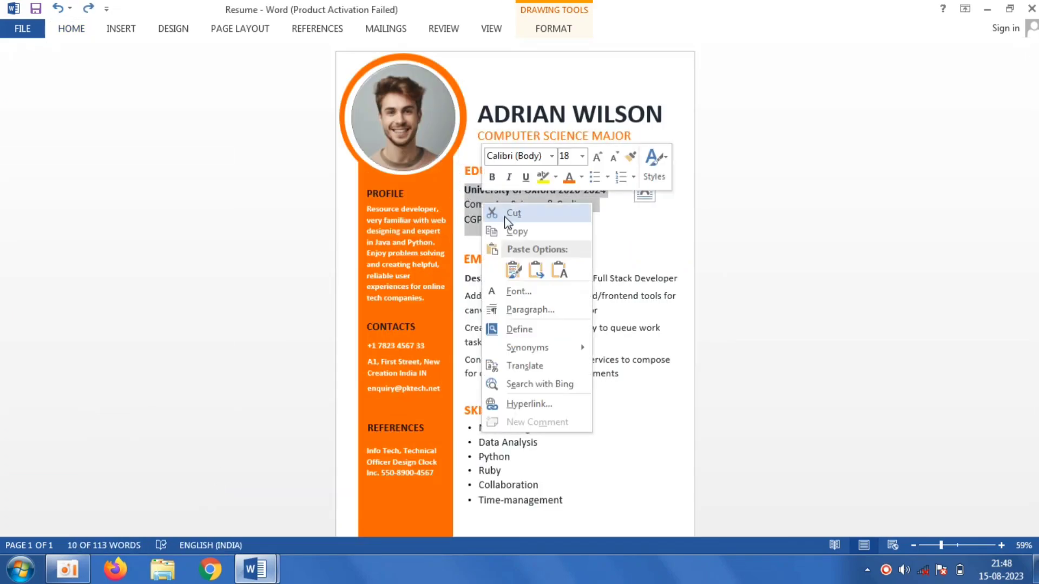
{"action": "left_click", "coordinate": [510, 230]}
- Switch back to Resume Doc, draw a text box about 10.19 cm wide and 5.91 cm high below EDUCATION, and paste the details as plain text
{"action": "mouse_move", "coordinate": [255, 570]}
{"action": "left_click", "coordinate": [310, 496]}
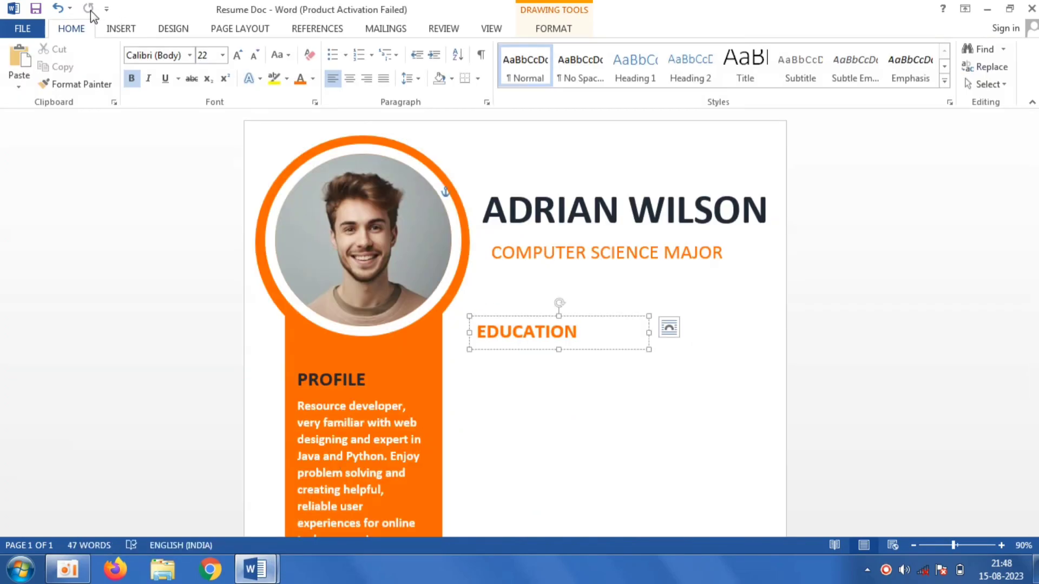
{"action": "left_click", "coordinate": [119, 30]}
{"action": "left_click", "coordinate": [203, 72]}
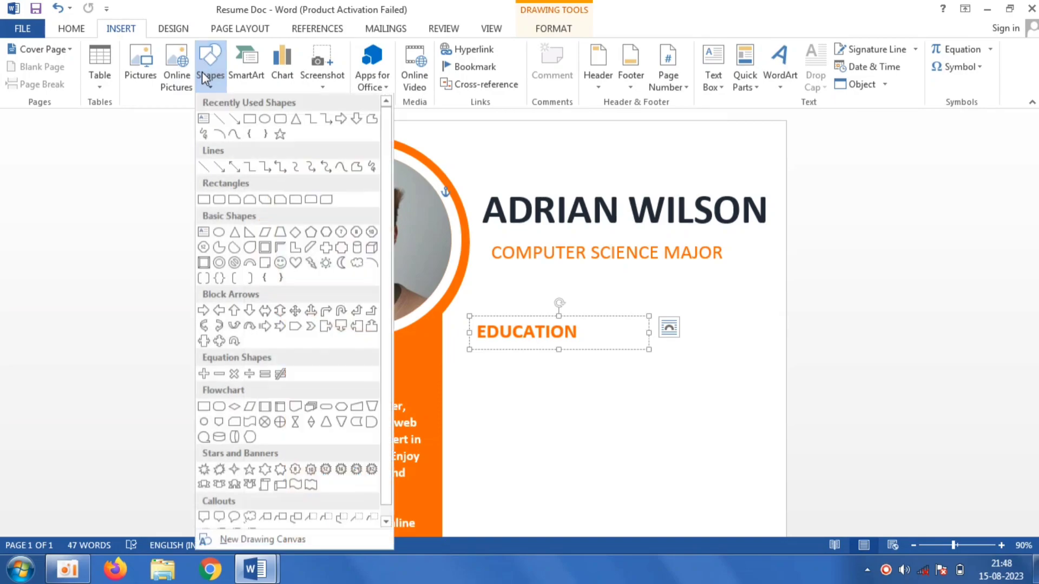
{"action": "left_click", "coordinate": [203, 119]}
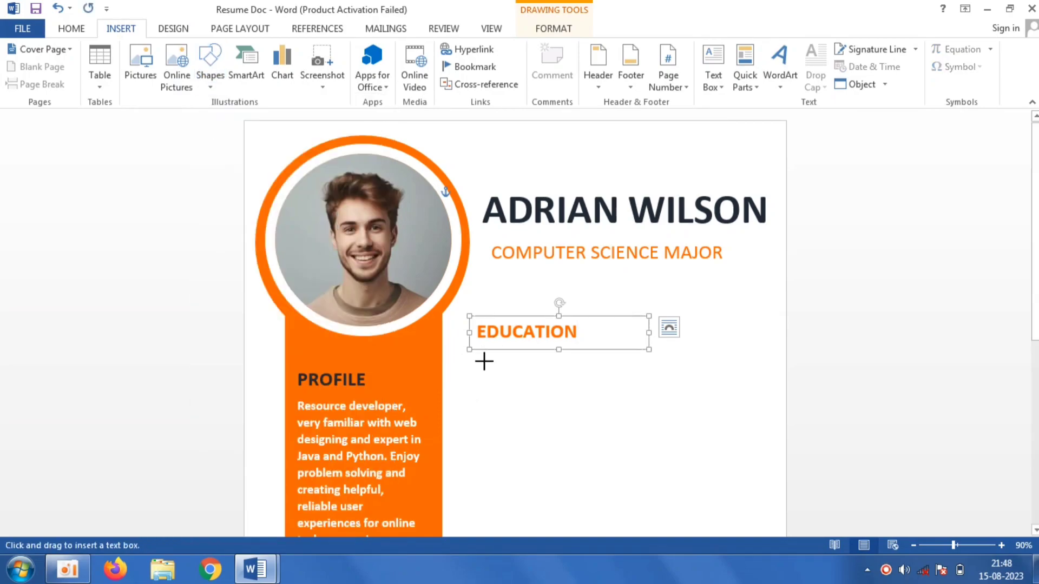
{"action": "left_click_drag", "start_coordinate": [476, 360], "coordinate": [738, 405]}
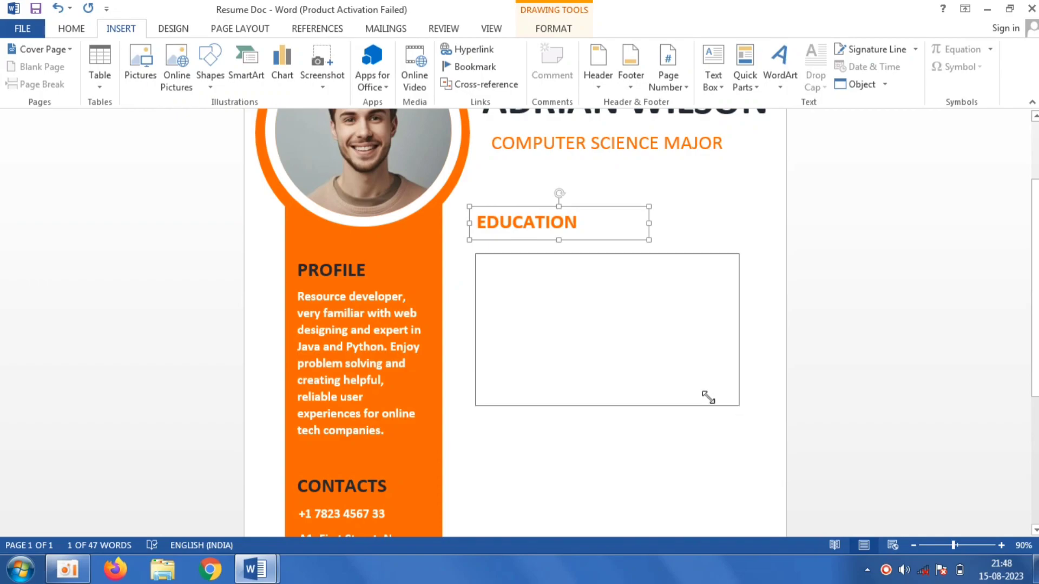
{"action": "right_click", "coordinate": [513, 297]}
{"action": "left_click", "coordinate": [591, 362]}
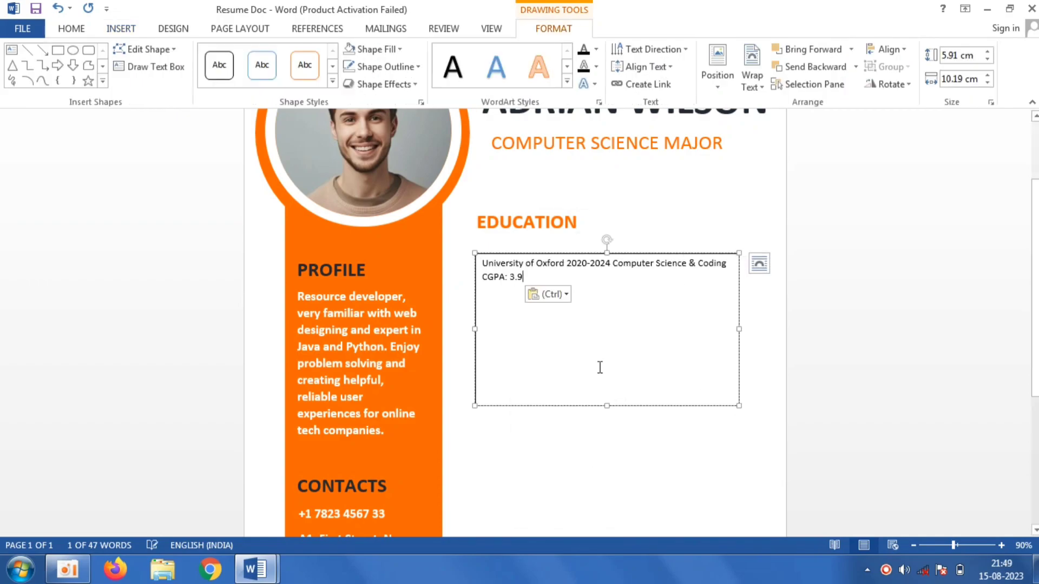
- Split the pasted education details onto three separate lines
{"action": "left_click", "coordinate": [613, 264]}
{"action": "key", "text": "Return"}
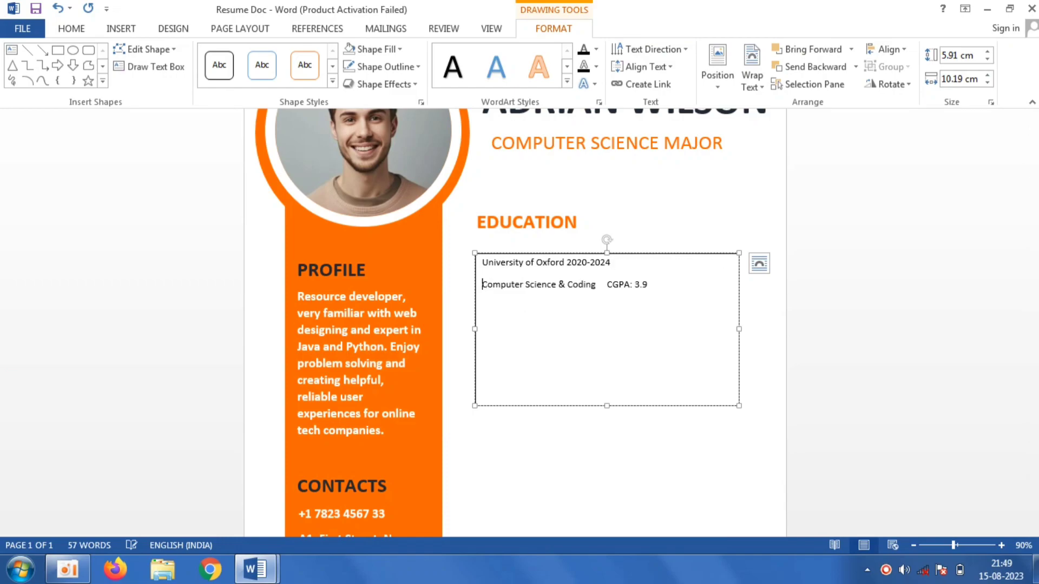
{"action": "left_click", "coordinate": [606, 284]}
{"action": "key", "text": "Return"}
- Remove the details text box's outline and format all its text as 18 pt in a dark text colour
{"action": "left_click_drag", "start_coordinate": [508, 398], "coordinate": [481, 262]}
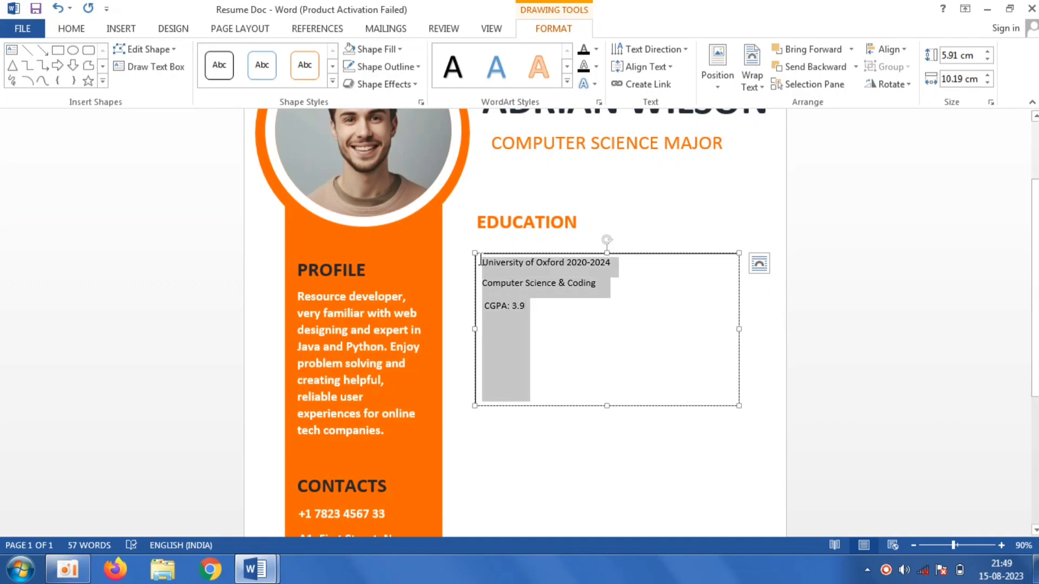
{"action": "left_click", "coordinate": [379, 66]}
{"action": "left_click", "coordinate": [379, 231]}
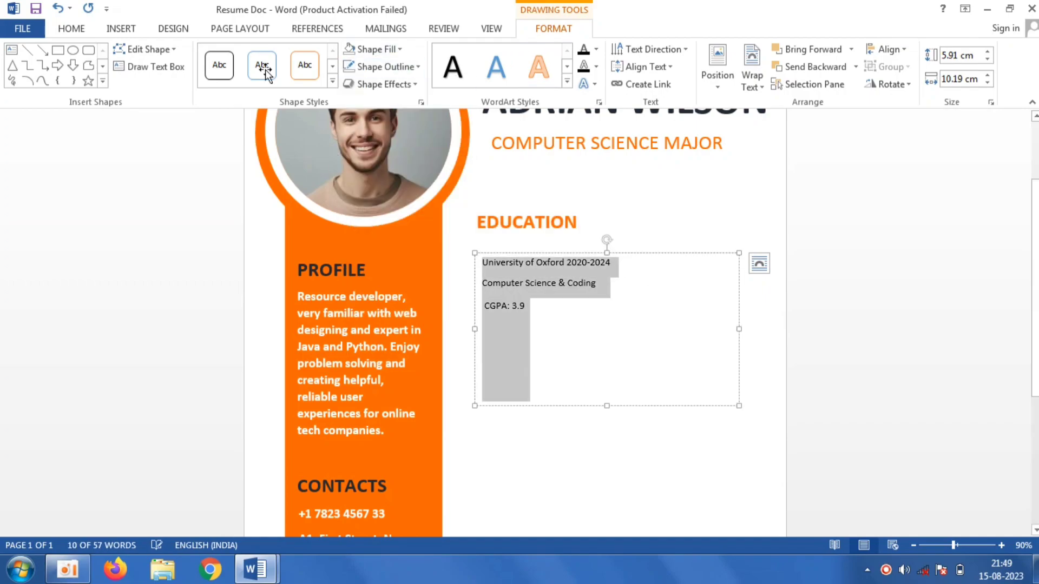
{"action": "left_click", "coordinate": [72, 29]}
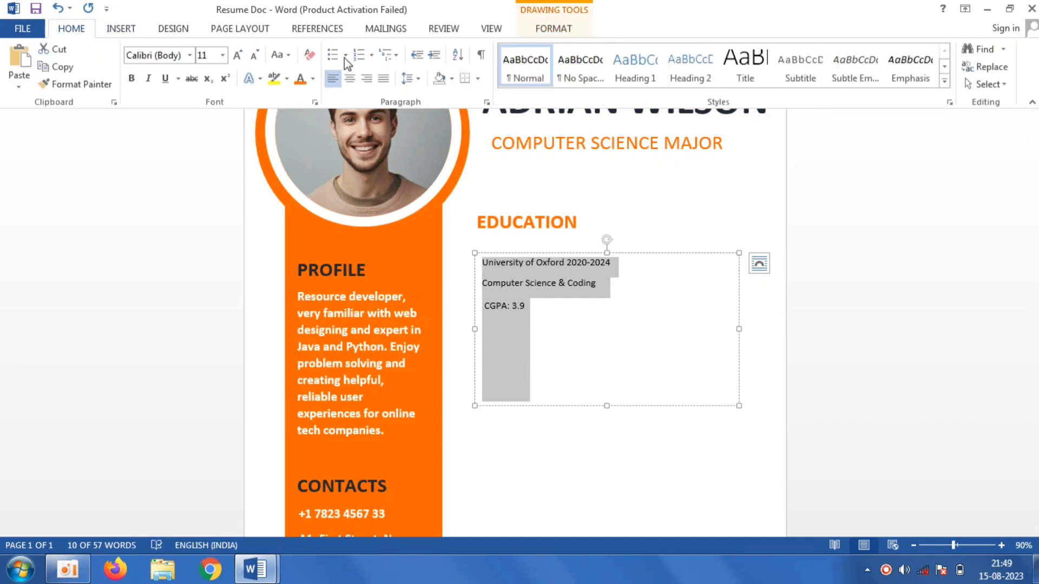
{"action": "left_click", "coordinate": [313, 82]}
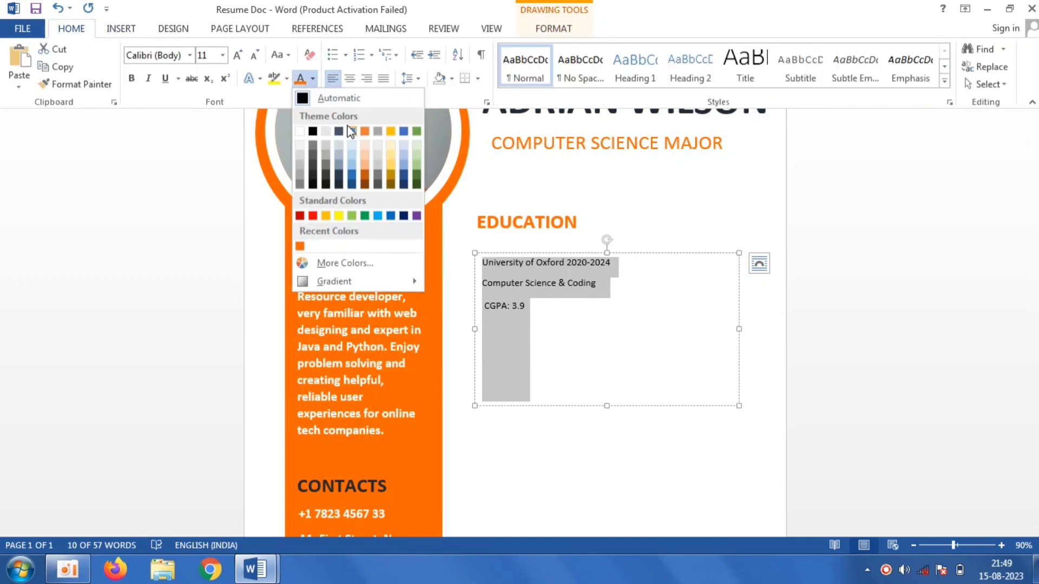
{"action": "left_click", "coordinate": [340, 183]}
{"action": "left_click", "coordinate": [222, 55]}
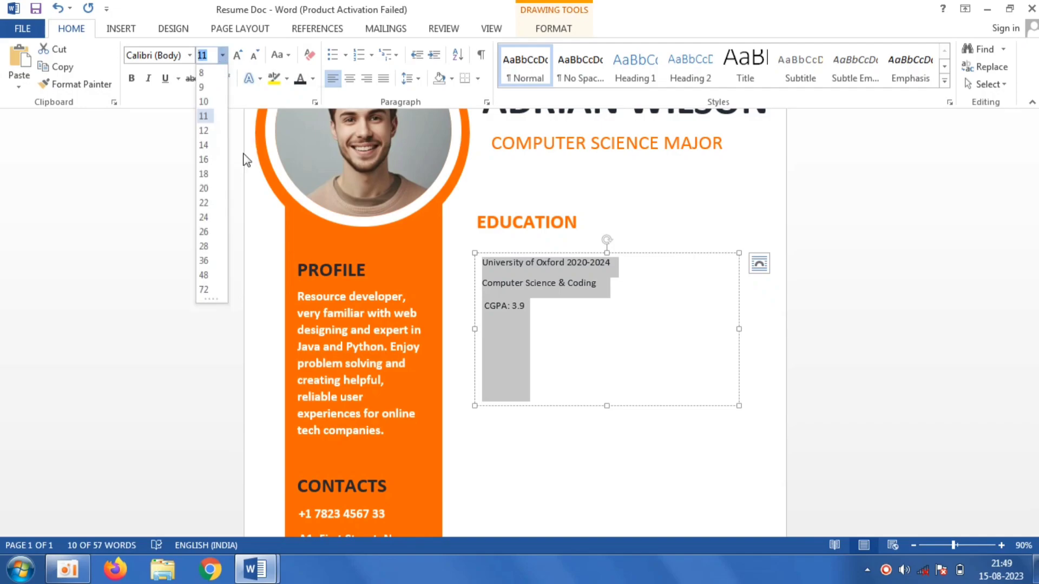
{"action": "left_click", "coordinate": [209, 174]}
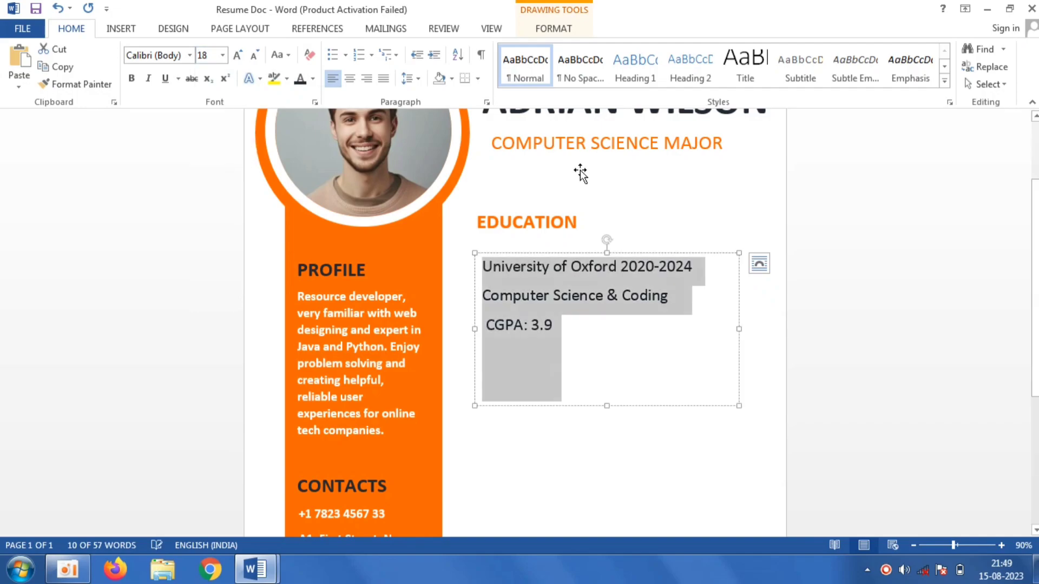
- Bold the University of Oxford 2020-2024 line and nudge the details box slightly up
{"action": "left_click", "coordinate": [705, 269]}
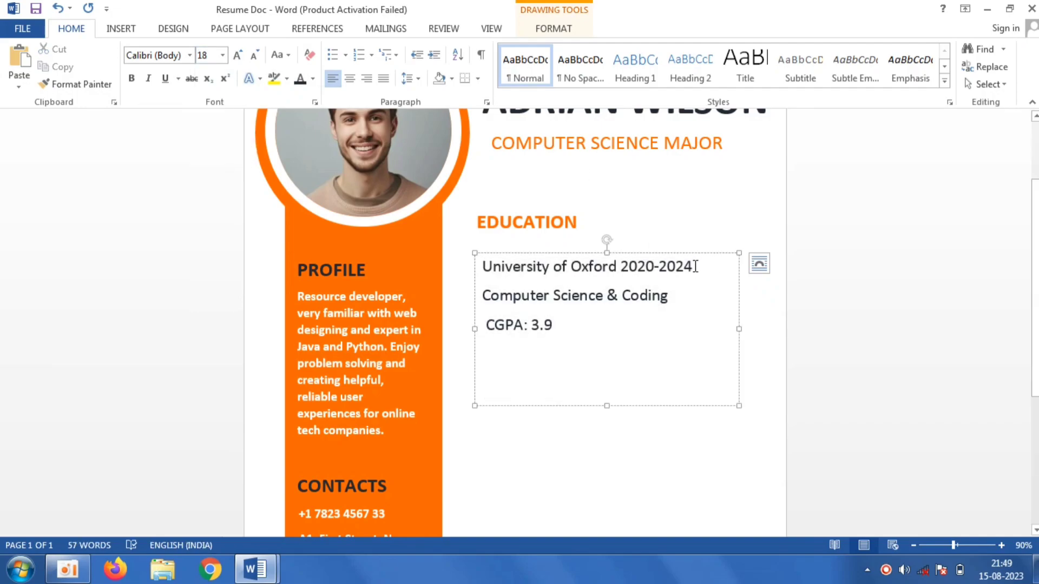
{"action": "left_click_drag", "start_coordinate": [696, 266], "coordinate": [481, 269]}
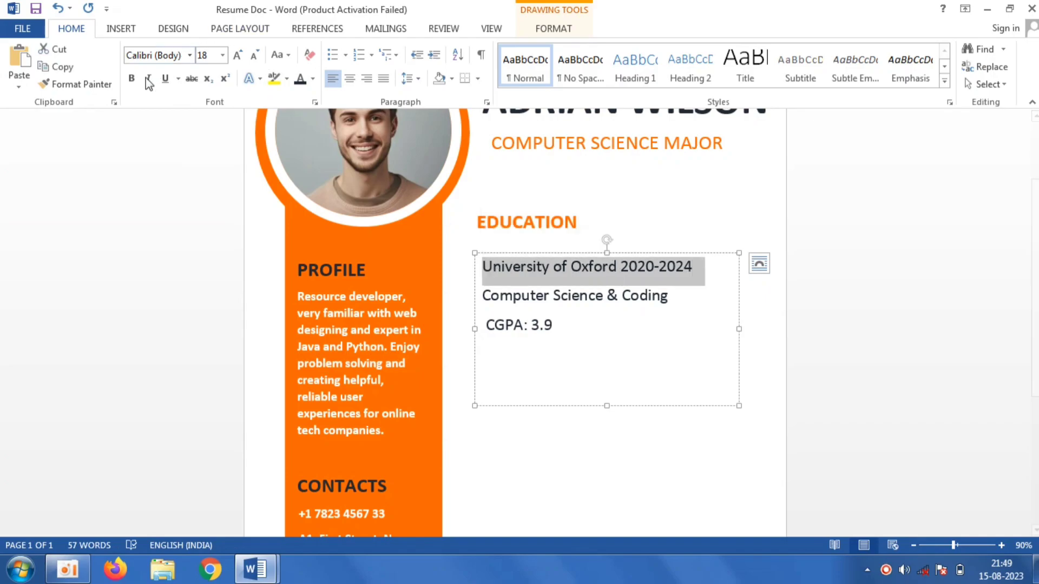
{"action": "left_click", "coordinate": [131, 82]}
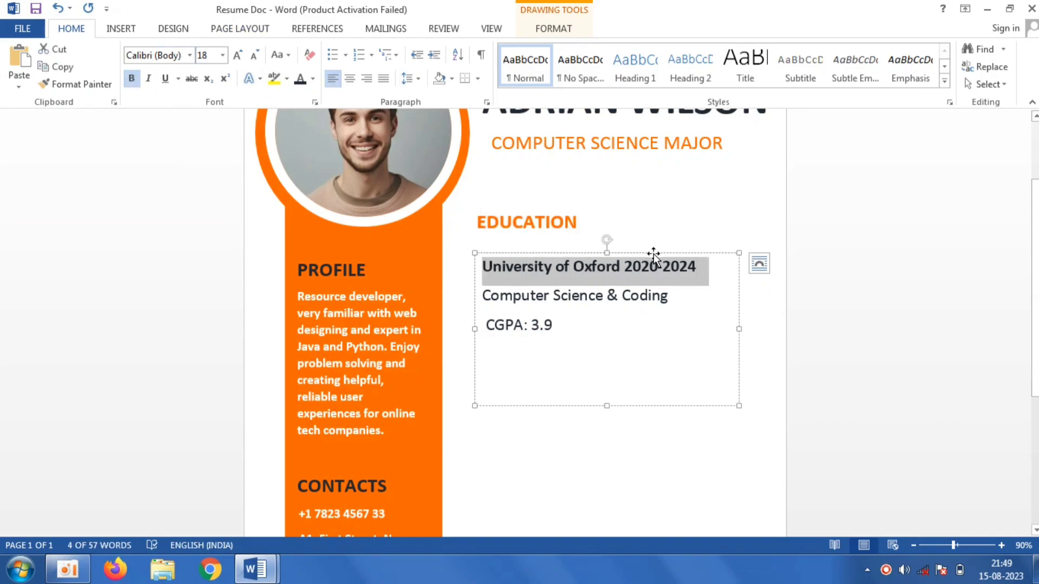
{"action": "left_click_drag", "start_coordinate": [654, 253], "coordinate": [648, 240]}
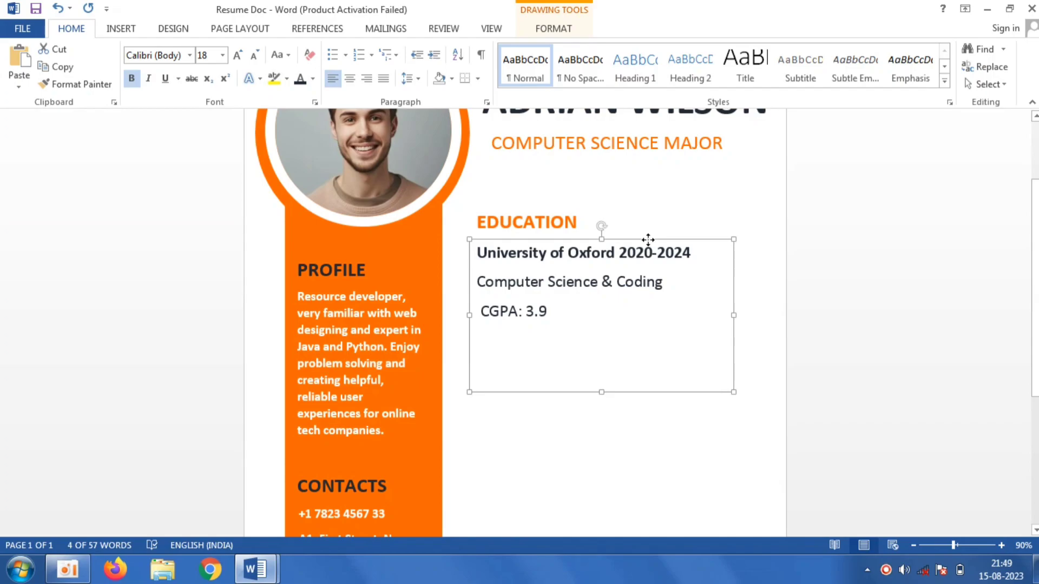
- Enlarge the EDUCATION heading to 24 pt
{"action": "left_click", "coordinate": [590, 218]}
{"action": "left_click_drag", "start_coordinate": [590, 218], "coordinate": [471, 222]}
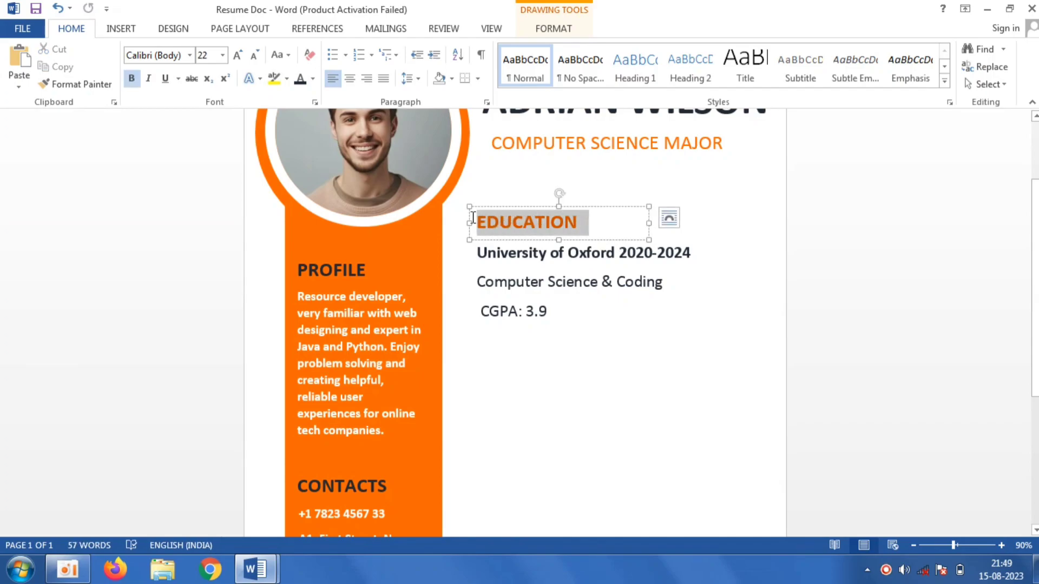
{"action": "left_click", "coordinate": [224, 56]}
{"action": "left_click", "coordinate": [203, 220]}
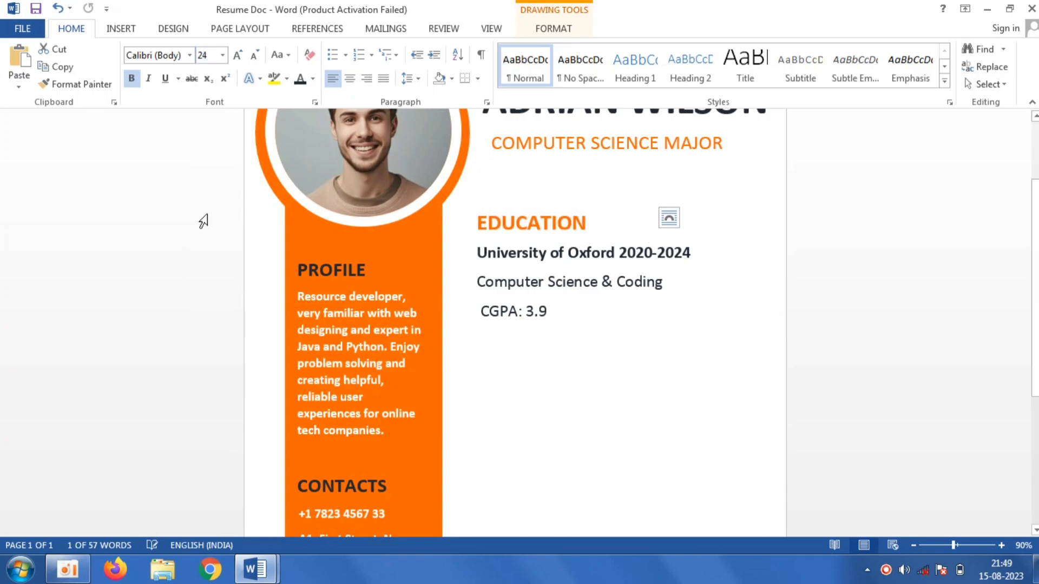
{"action": "left_click", "coordinate": [842, 462]}
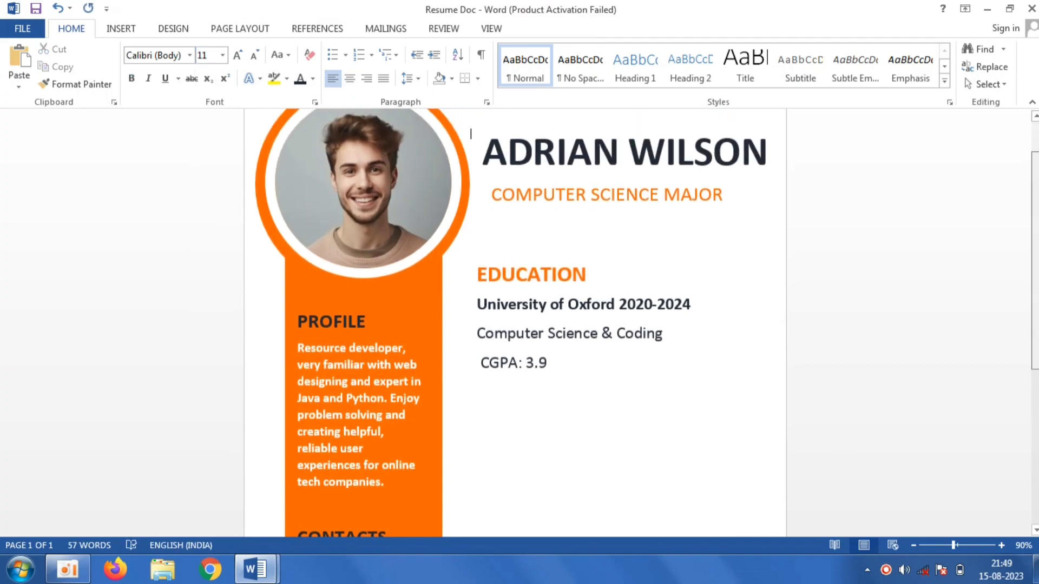
- Remove the leading space before the CGPA: 3.9 line so it aligns with the others
{"action": "scroll", "coordinate": [639, 319], "scroll_direction": "down", "scroll_amount": 5}
{"action": "scroll", "coordinate": [515, 322], "scroll_direction": "up", "scroll_amount": 1}
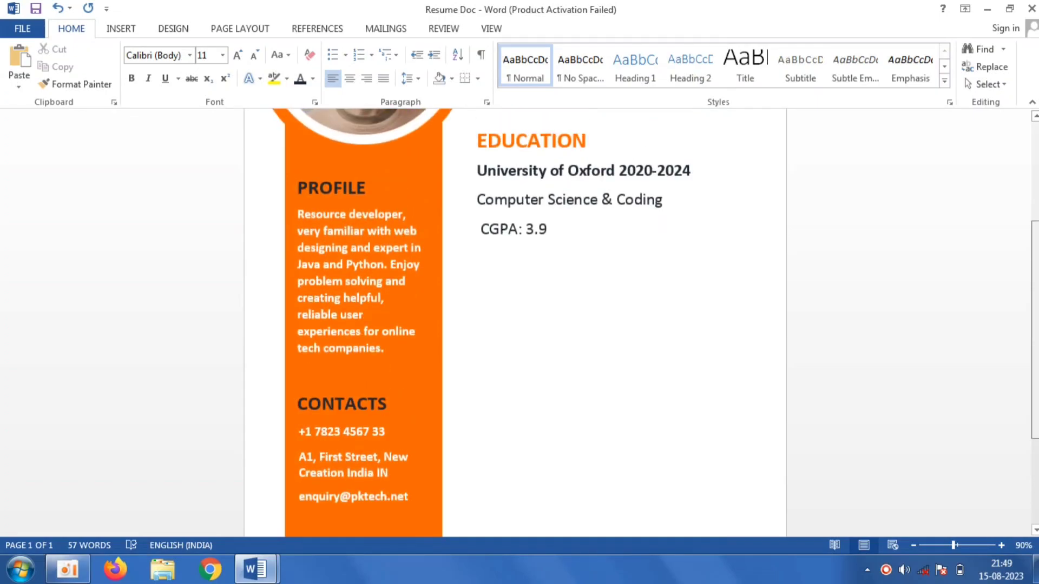
{"action": "left_click", "coordinate": [481, 234]}
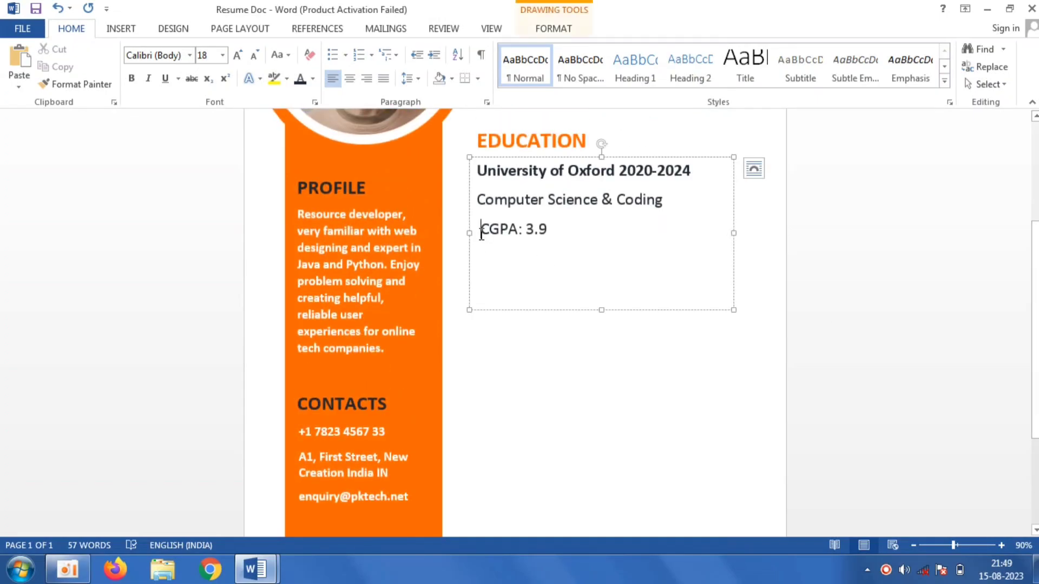
{"action": "left_click", "coordinate": [520, 352]}
{"action": "scroll", "coordinate": [519, 355], "scroll_direction": "up", "scroll_amount": 5}
- Switch to the Resume document and copy the EMPLOYMENT heading
{"action": "left_click", "coordinate": [264, 578]}
{"action": "mouse_move", "coordinate": [264, 578]}
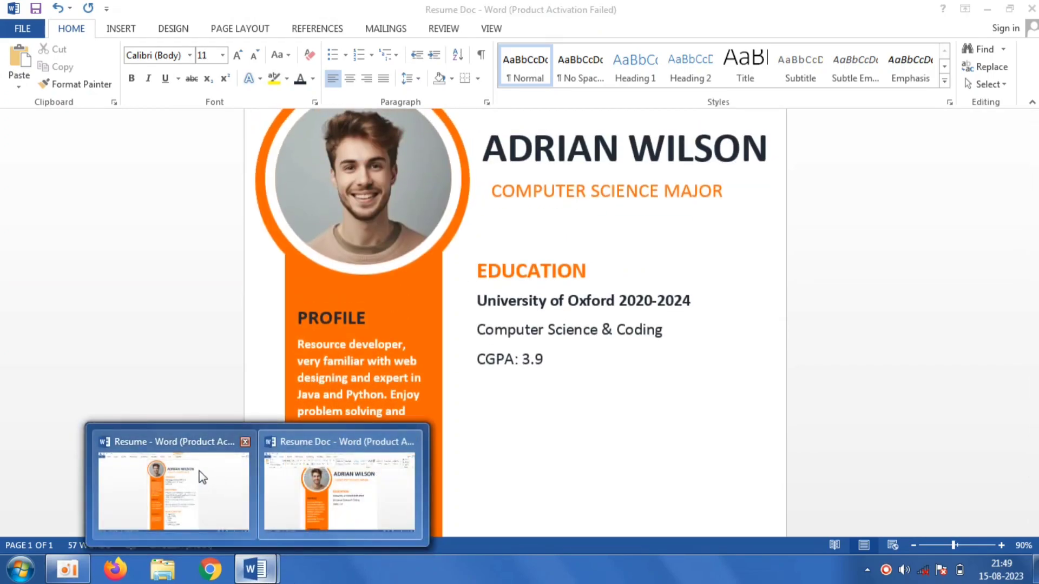
{"action": "left_click", "coordinate": [200, 476]}
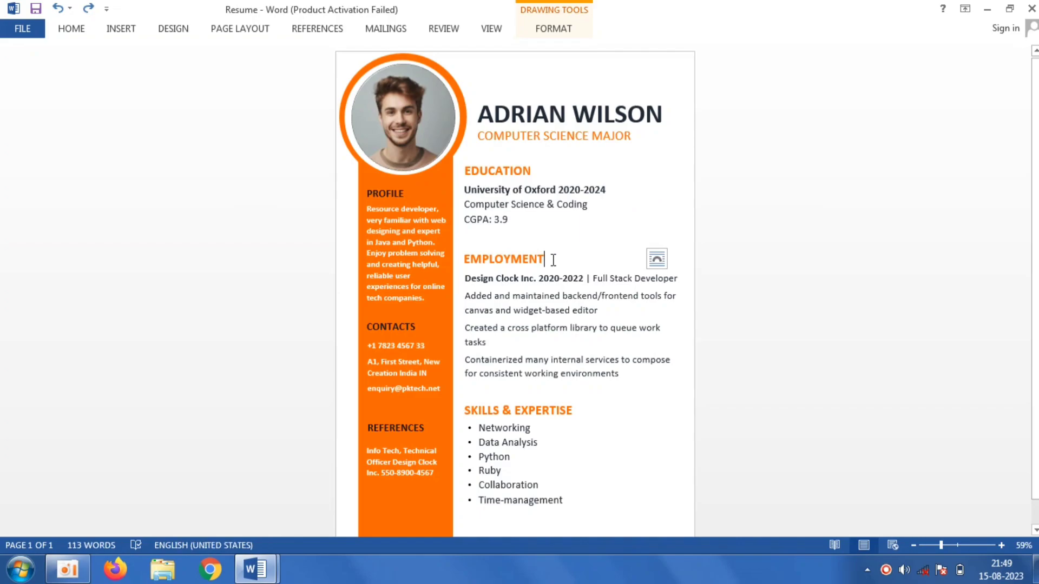
{"action": "left_click_drag", "start_coordinate": [546, 260], "coordinate": [463, 260]}
{"action": "right_click", "coordinate": [486, 257]}
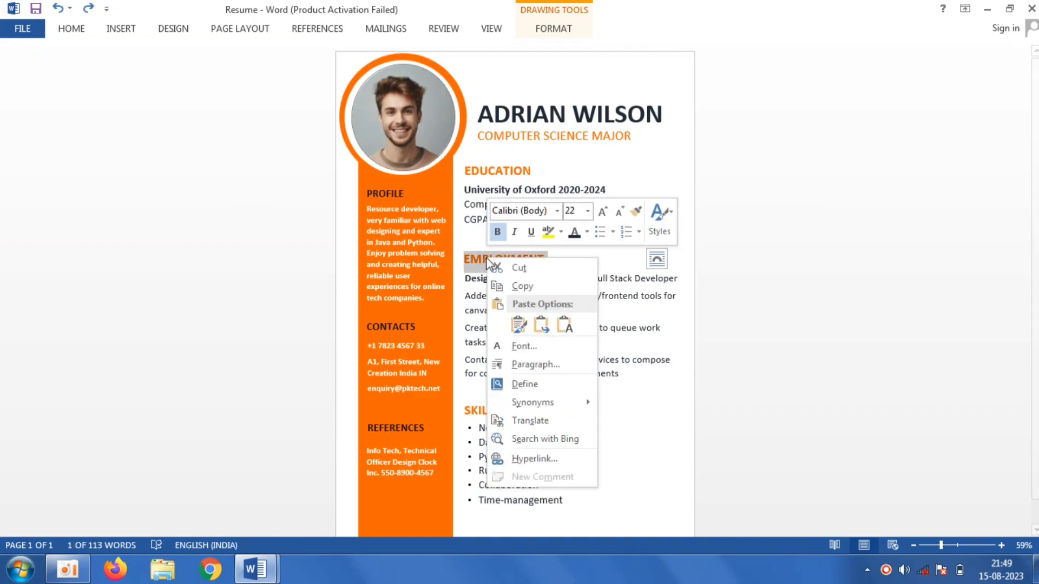
{"action": "left_click", "coordinate": [511, 287]}
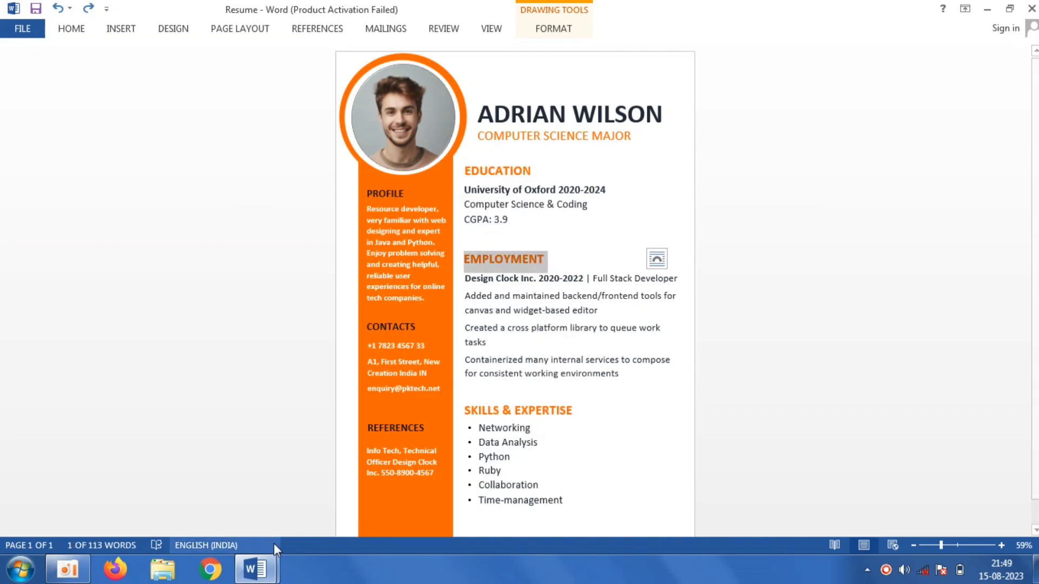
- Switch back to Resume Doc, draw a text box below the education section and paste EMPLOYMENT into it as text
{"action": "mouse_move", "coordinate": [257, 569]}
{"action": "left_click", "coordinate": [329, 490]}
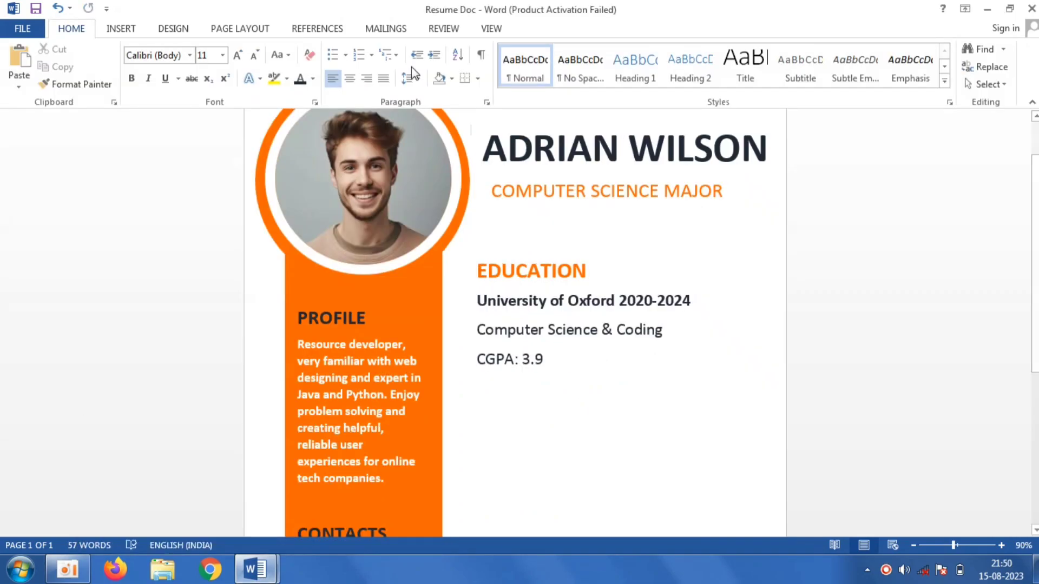
{"action": "left_click", "coordinate": [110, 33]}
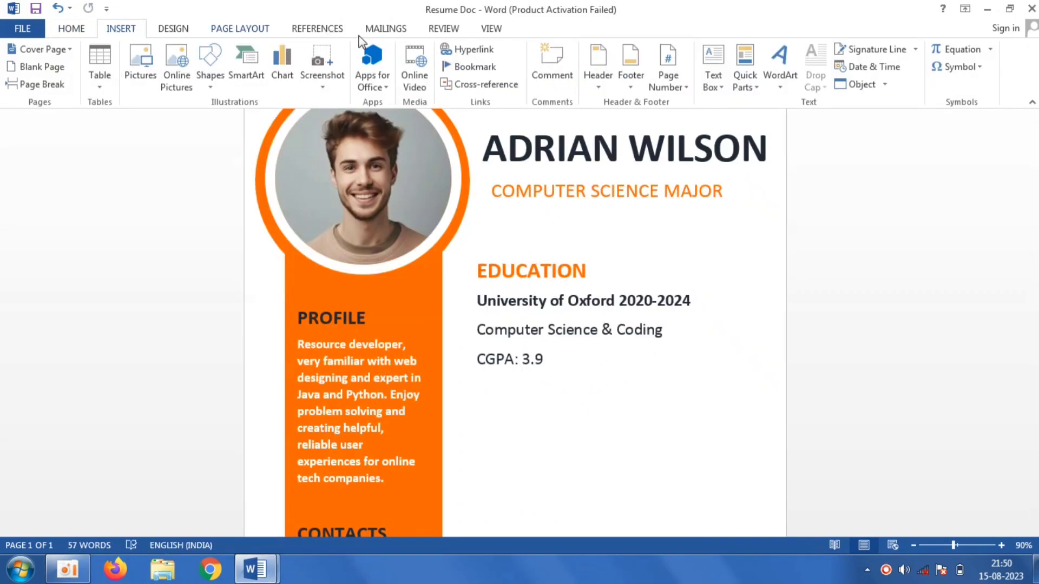
{"action": "left_click", "coordinate": [210, 64]}
{"action": "left_click", "coordinate": [206, 119]}
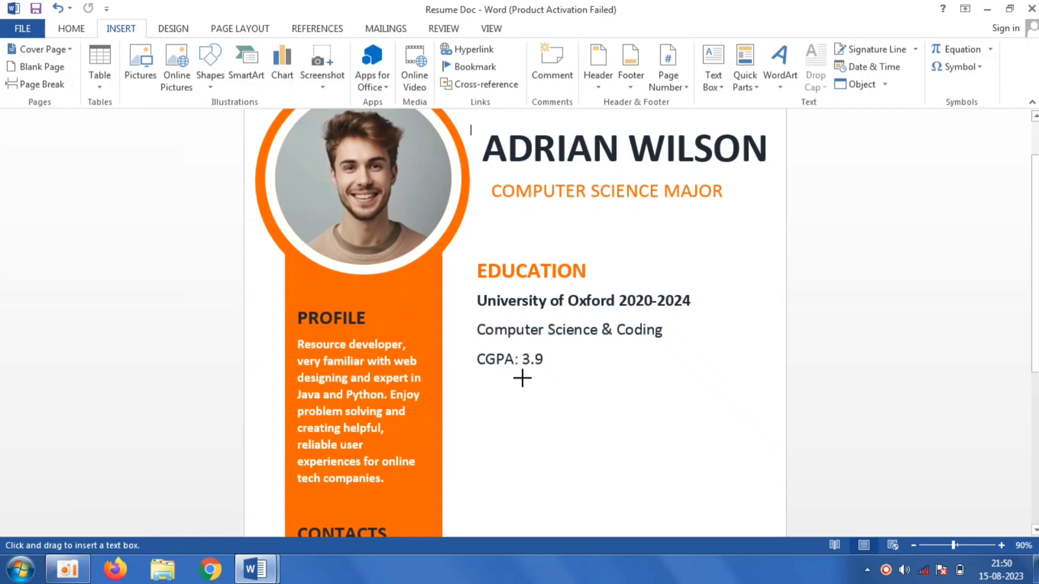
{"action": "left_click_drag", "start_coordinate": [494, 400], "coordinate": [672, 465]}
{"action": "right_click", "coordinate": [545, 418]}
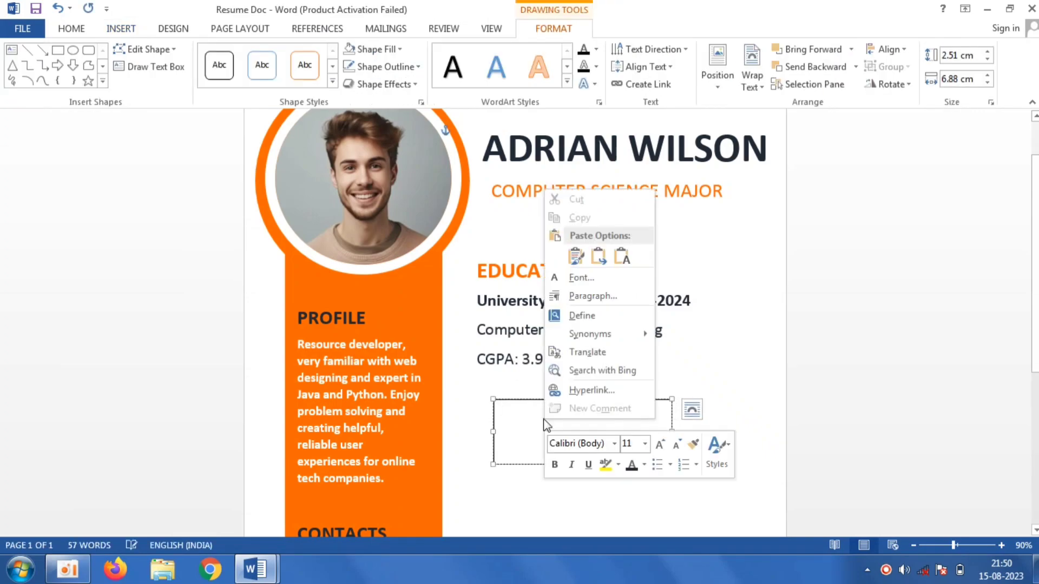
{"action": "left_click", "coordinate": [625, 258]}
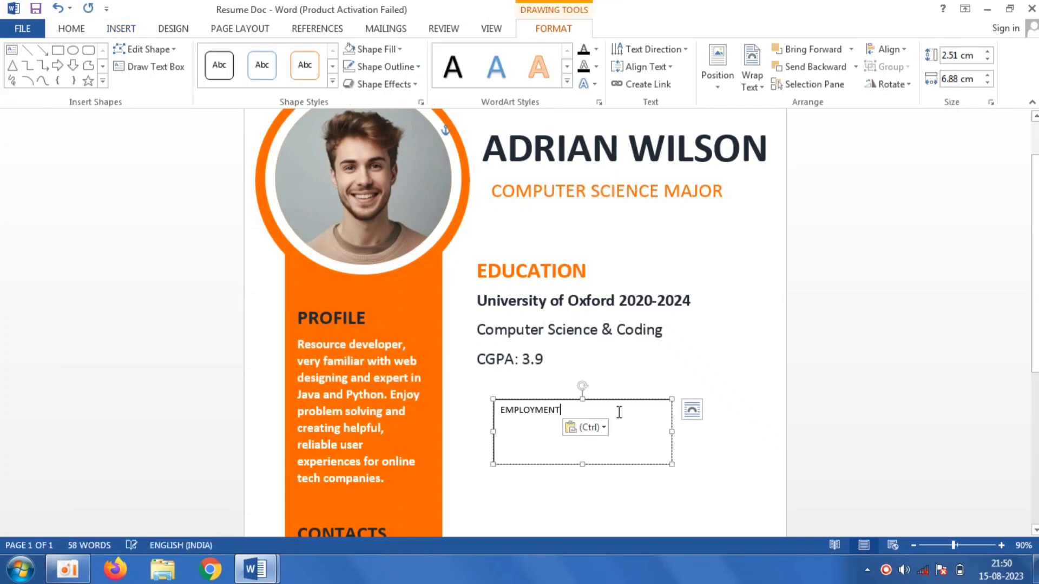
- Remove the outline from the EMPLOYMENT text box
{"action": "triple_click", "coordinate": [522, 407]}
{"action": "left_click", "coordinate": [385, 66]}
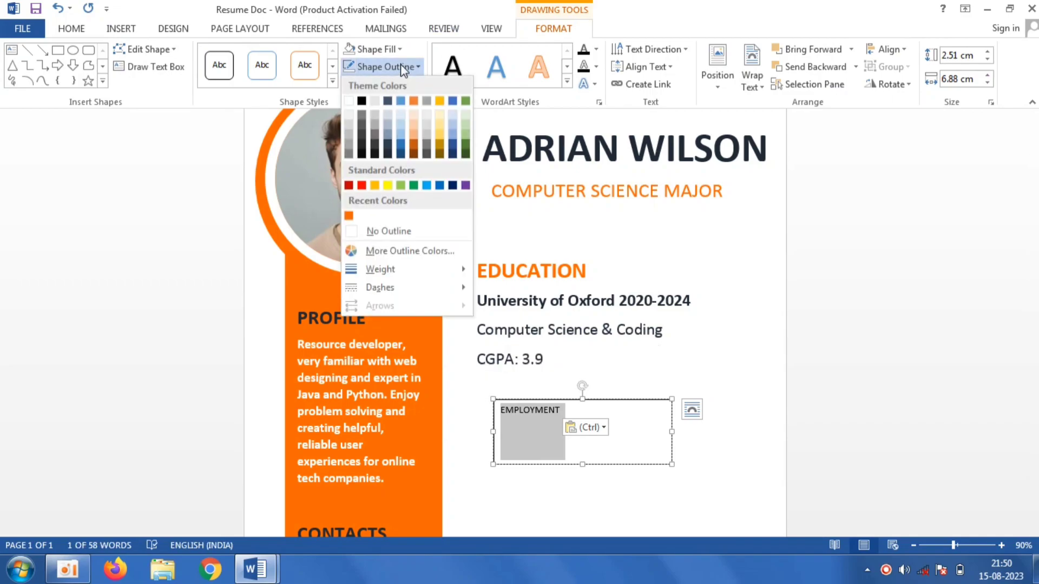
{"action": "left_click", "coordinate": [391, 227]}
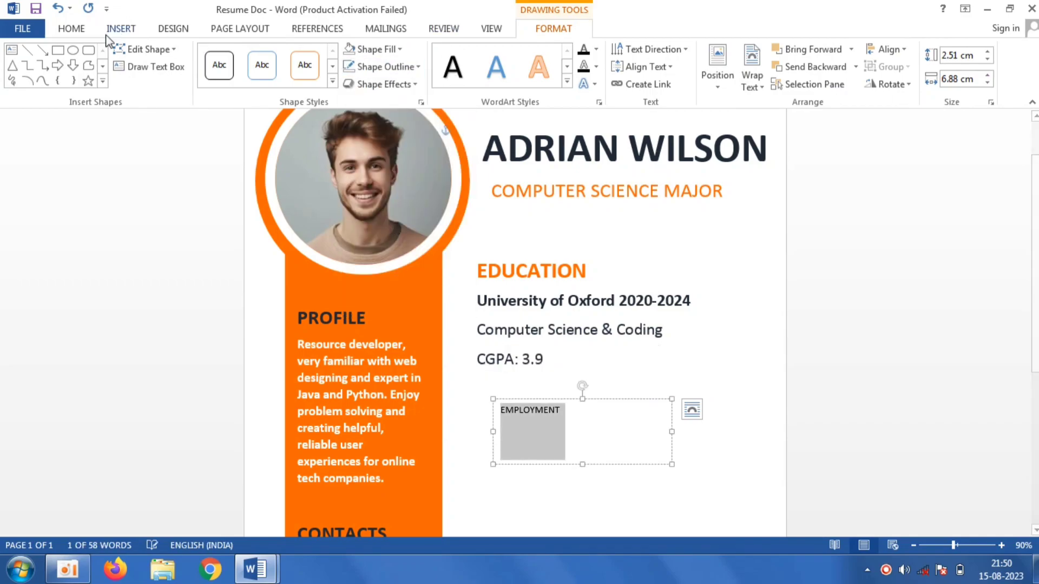
- Format EMPLOYMENT in the recent orange colour, 24 pt and bold
{"action": "left_click", "coordinate": [77, 31]}
{"action": "left_click", "coordinate": [312, 79]}
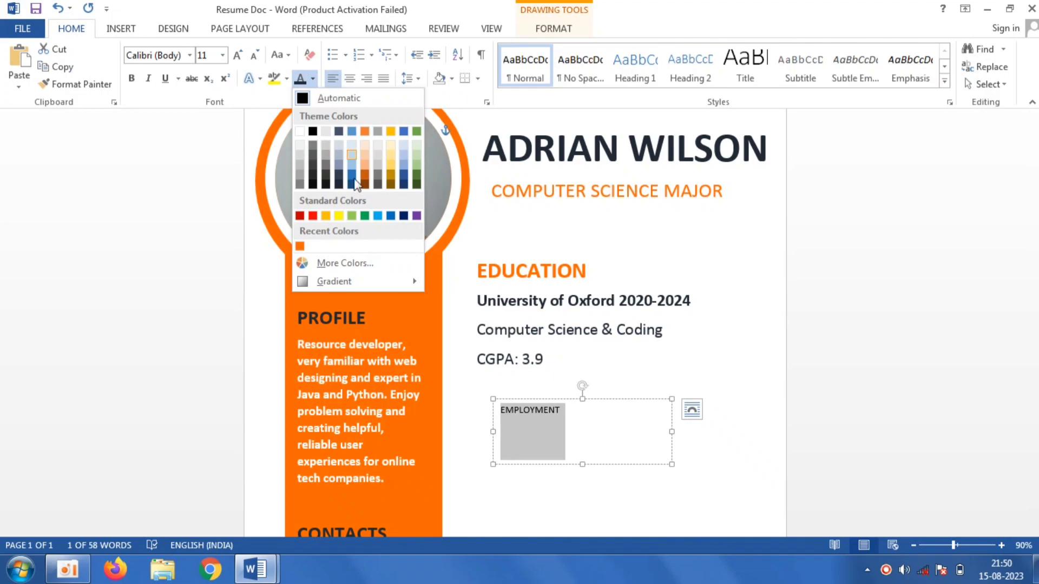
{"action": "left_click", "coordinate": [297, 242]}
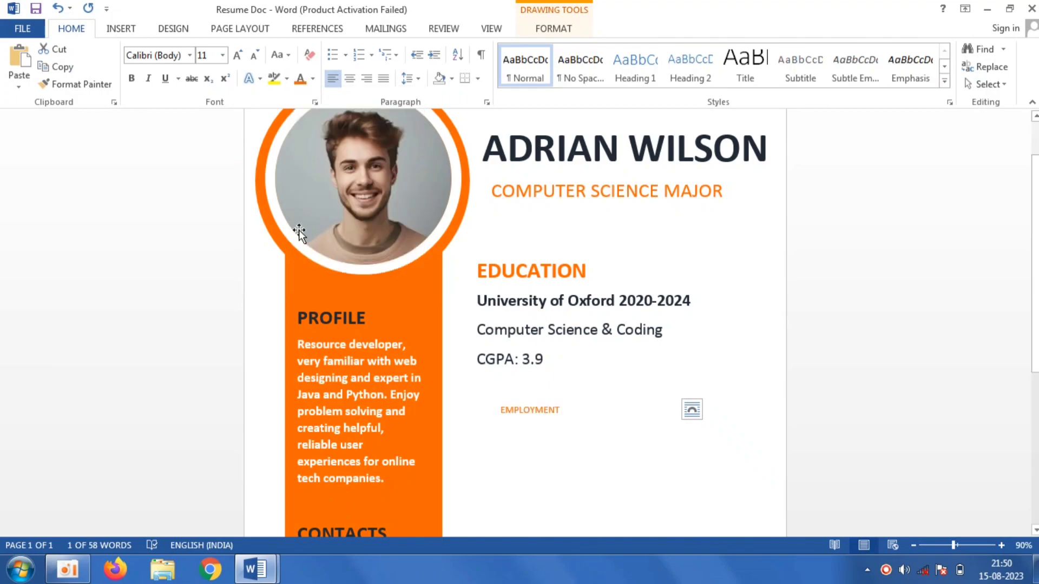
{"action": "left_click", "coordinate": [223, 54]}
{"action": "left_click", "coordinate": [199, 215]}
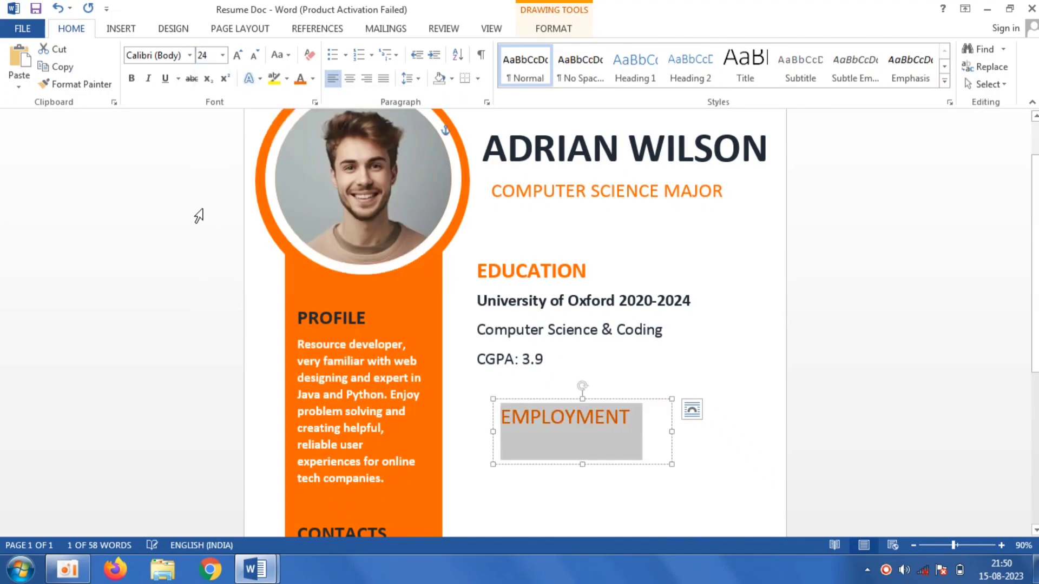
{"action": "left_click", "coordinate": [132, 80]}
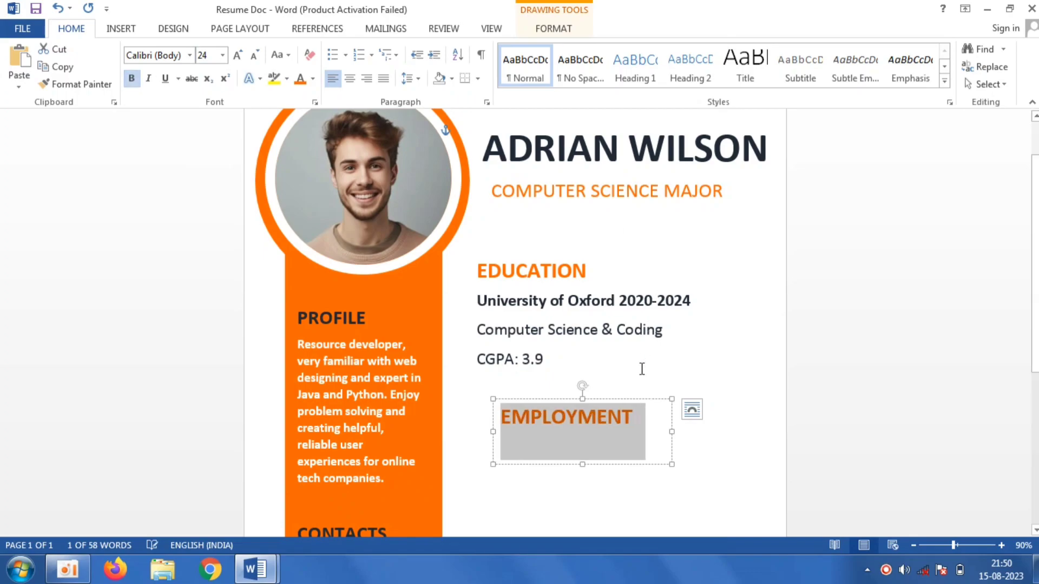
- Move the EMPLOYMENT box left so the heading aligns with EDUCATION
{"action": "left_click_drag", "start_coordinate": [636, 402], "coordinate": [617, 399]}
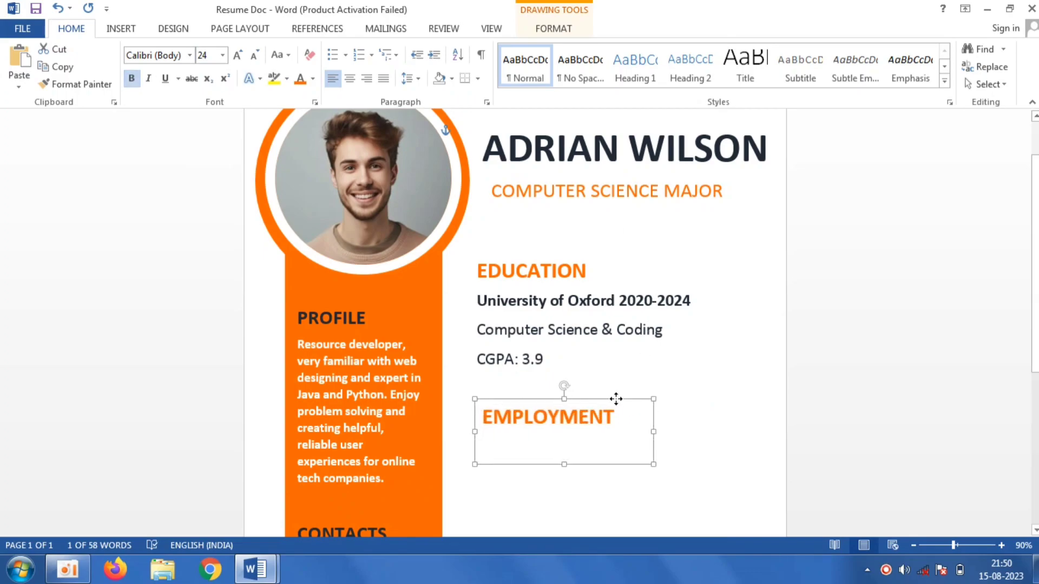
{"action": "key", "text": "Left"}
{"action": "left_click", "coordinate": [855, 427]}
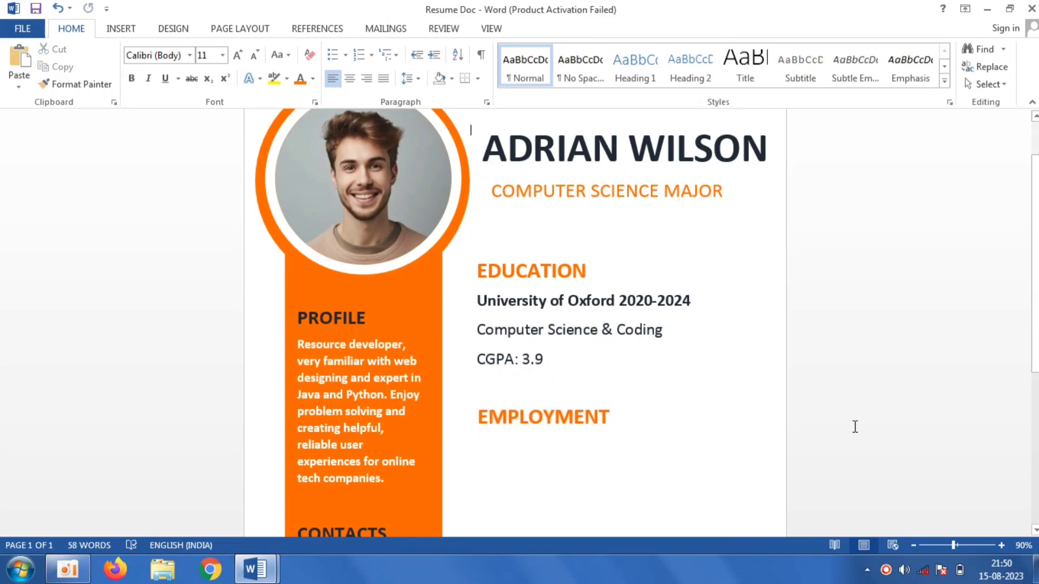
- Switch to the Resume document and copy the Design Clock Inc. employment details
{"action": "scroll", "coordinate": [855, 427], "scroll_direction": "down", "scroll_amount": 5}
{"action": "scroll", "coordinate": [447, 487], "scroll_direction": "down", "scroll_amount": 3}
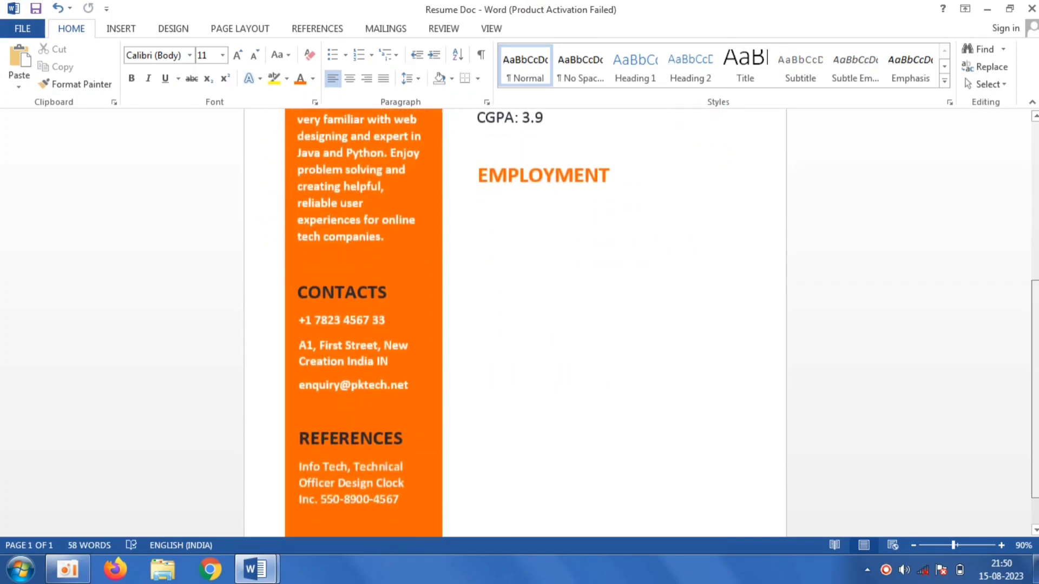
{"action": "mouse_move", "coordinate": [268, 572]}
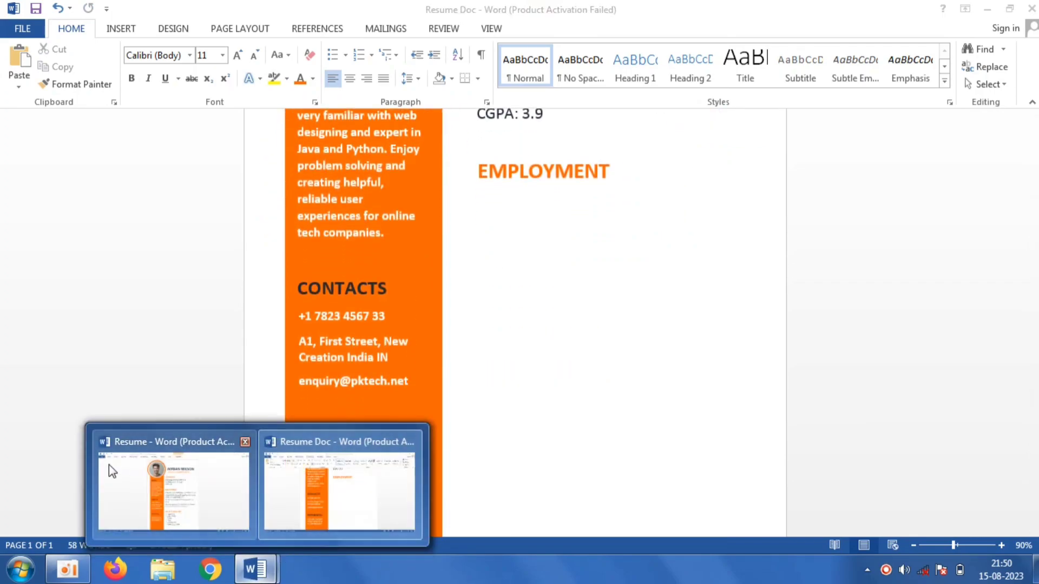
{"action": "left_click", "coordinate": [109, 465]}
{"action": "left_click_drag", "start_coordinate": [632, 370], "coordinate": [454, 288]}
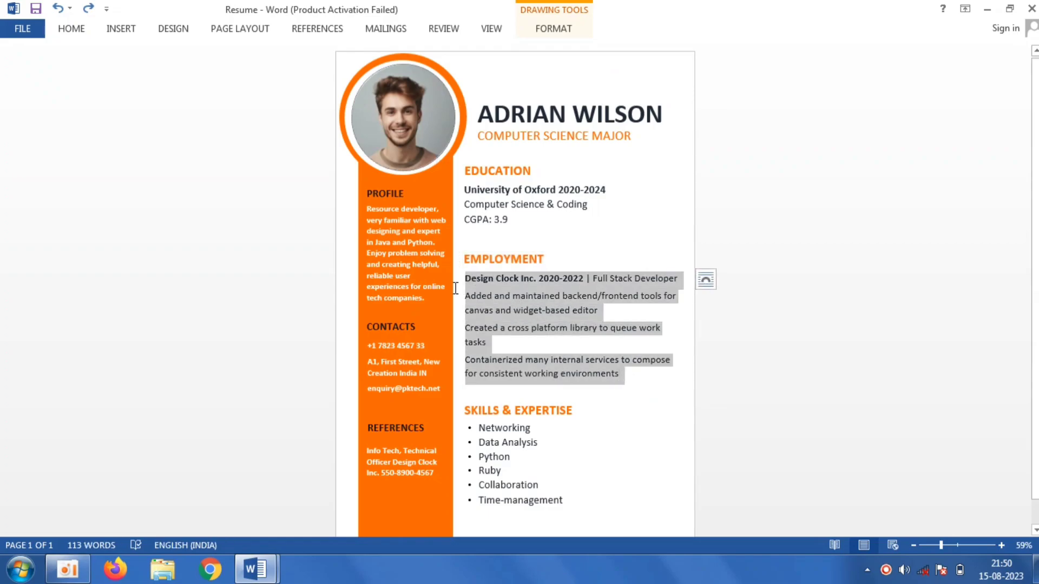
{"action": "right_click", "coordinate": [529, 296]}
{"action": "left_click", "coordinate": [569, 320]}
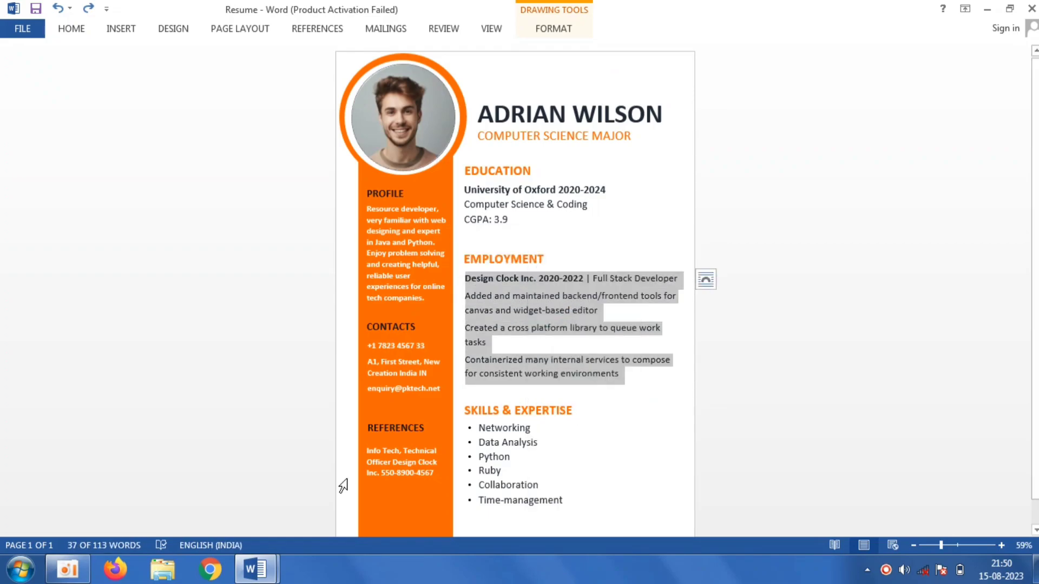
- Switch back to Resume Doc and draw a large text box below the EMPLOYMENT heading
{"action": "mouse_move", "coordinate": [254, 568]}
{"action": "left_click", "coordinate": [306, 502]}
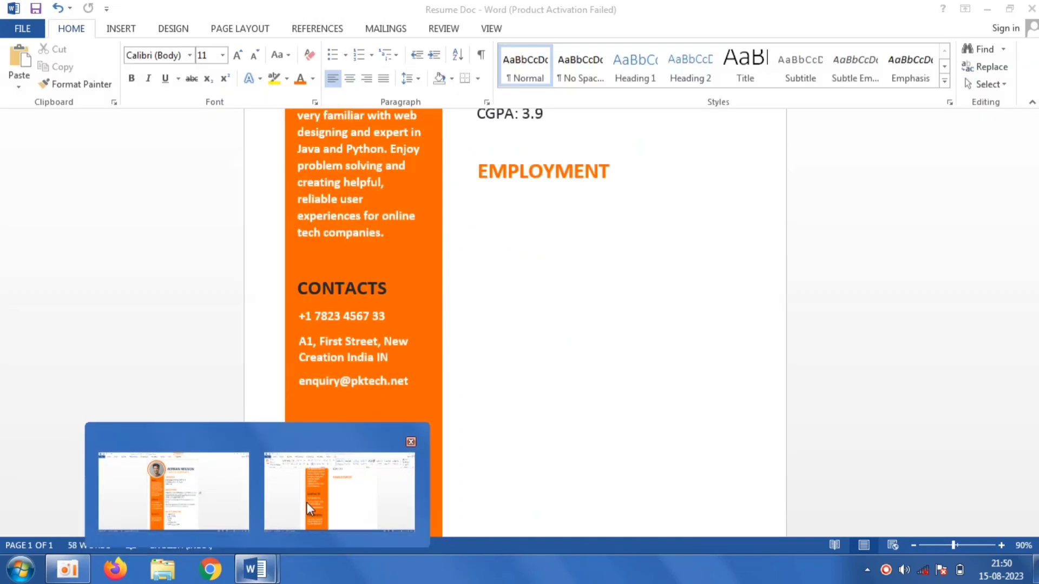
{"action": "left_click", "coordinate": [129, 30]}
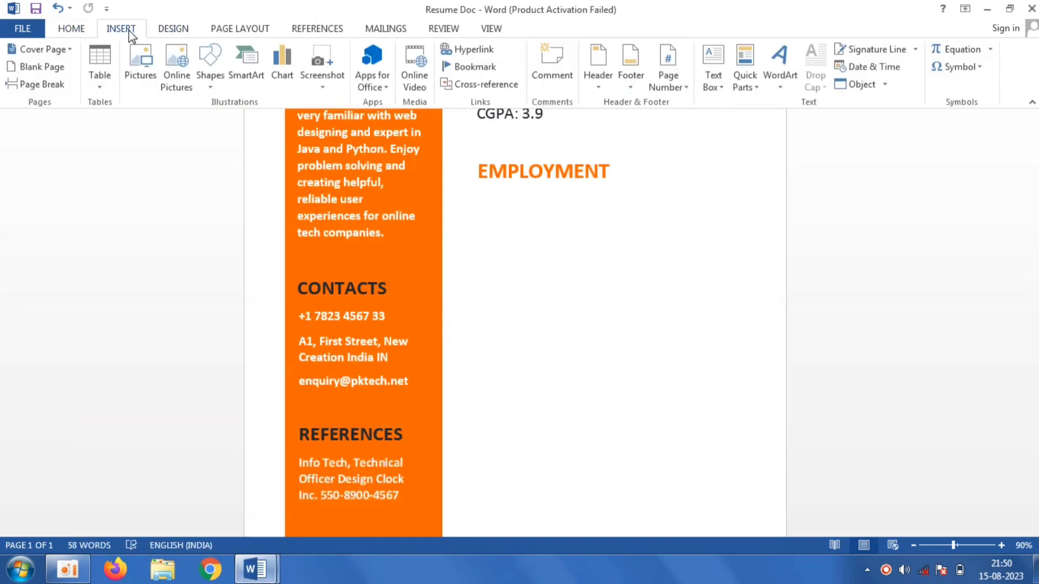
{"action": "left_click", "coordinate": [202, 77]}
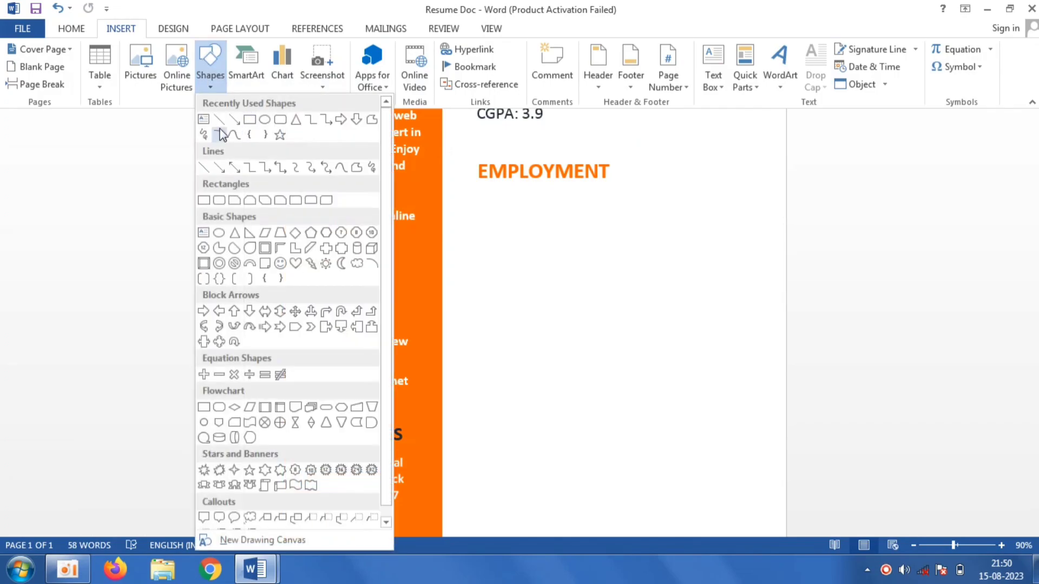
{"action": "left_click", "coordinate": [206, 133]}
{"action": "left_click_drag", "start_coordinate": [480, 201], "coordinate": [775, 442]}
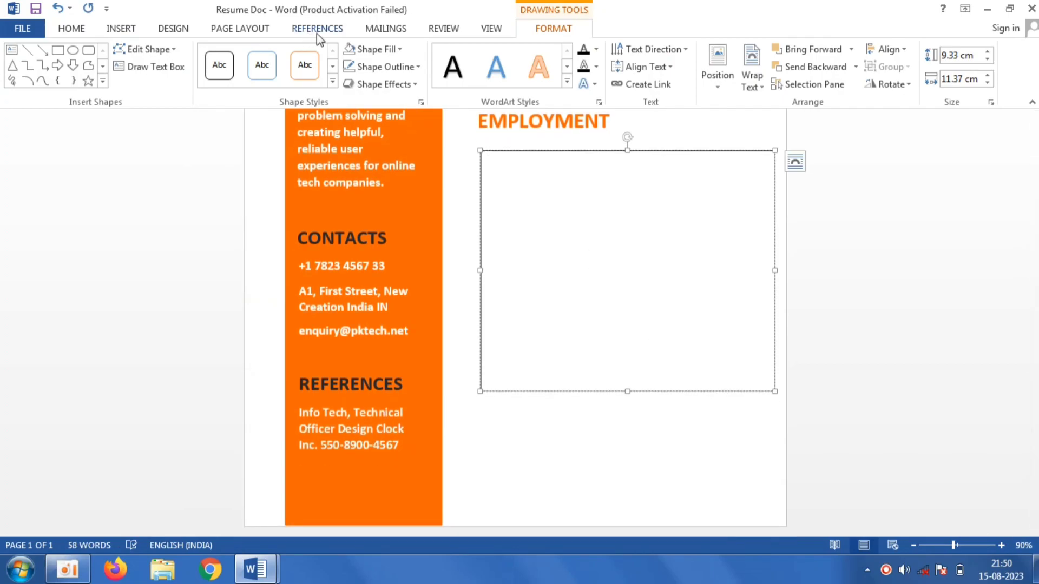
- Remove the new box's outline and paste the employment details into it as plain text
{"action": "left_click", "coordinate": [404, 67]}
{"action": "left_click", "coordinate": [395, 232]}
{"action": "right_click", "coordinate": [592, 168]}
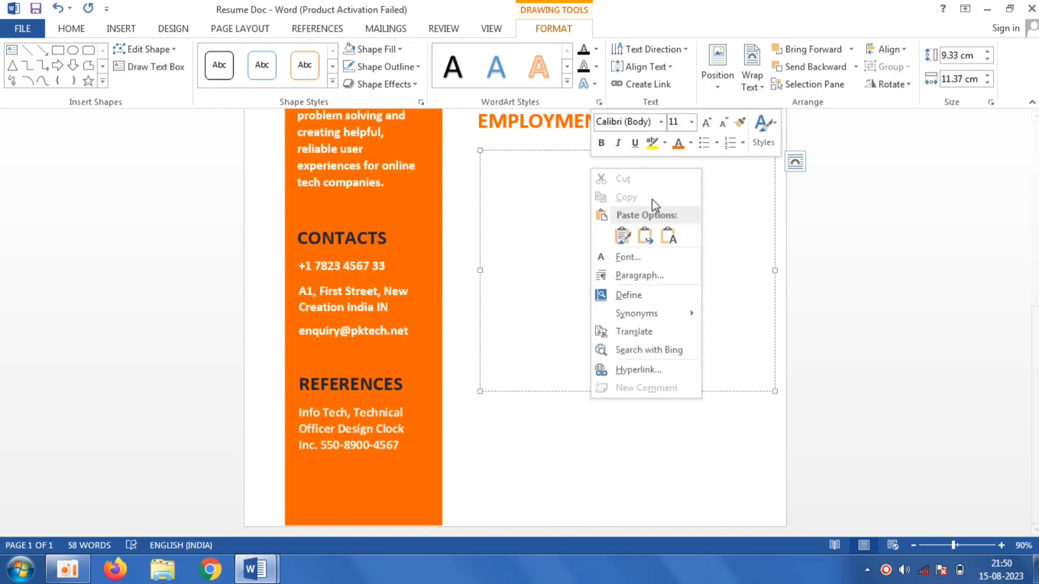
{"action": "left_click", "coordinate": [669, 237]}
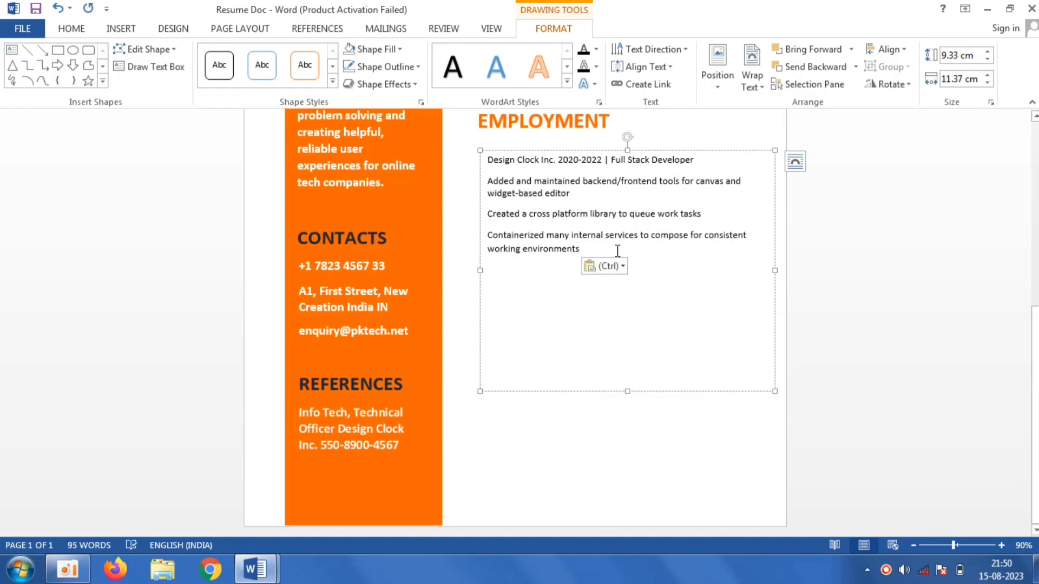
- Set the employment details text to 16 pt
{"action": "left_click_drag", "start_coordinate": [585, 386], "coordinate": [482, 165]}
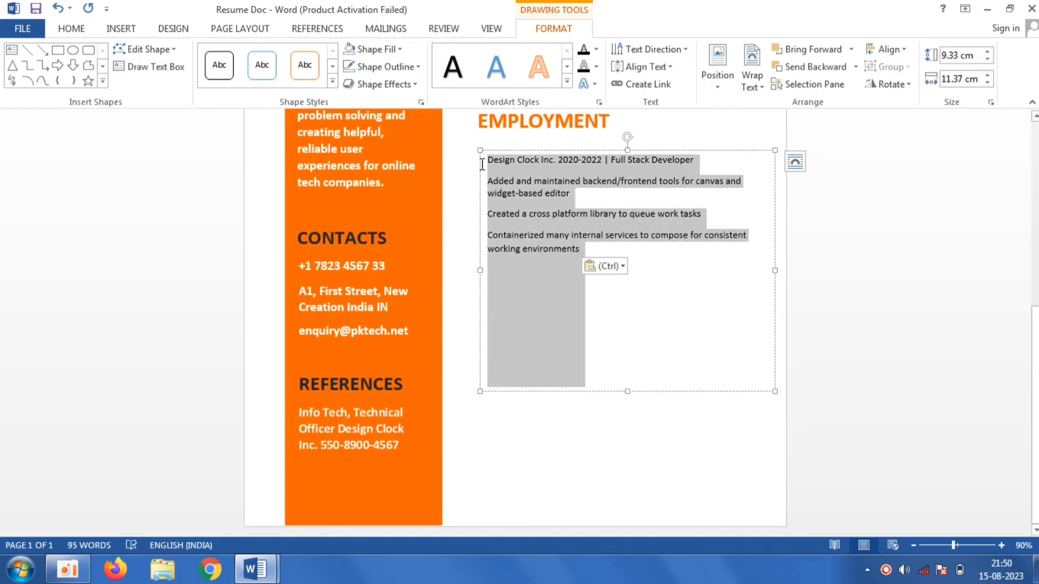
{"action": "left_click", "coordinate": [78, 31]}
{"action": "left_click", "coordinate": [222, 55]}
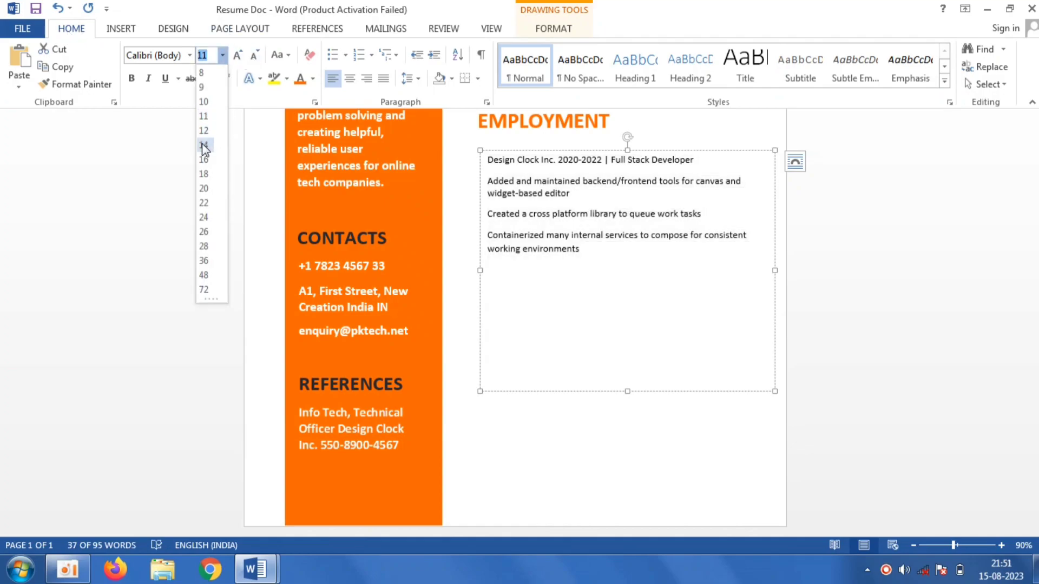
{"action": "left_click", "coordinate": [204, 159]}
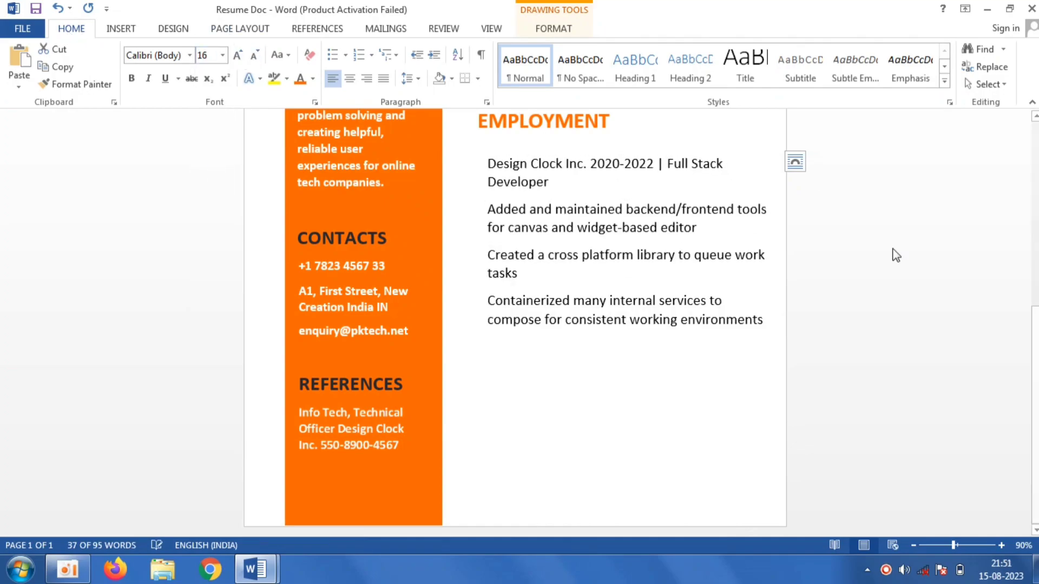
- Check the education line's font size against the employment text and reapply 16 pt
{"action": "scroll", "coordinate": [808, 176], "scroll_direction": "up", "scroll_amount": 3}
{"action": "scroll", "coordinate": [774, 262], "scroll_direction": "up", "scroll_amount": 3}
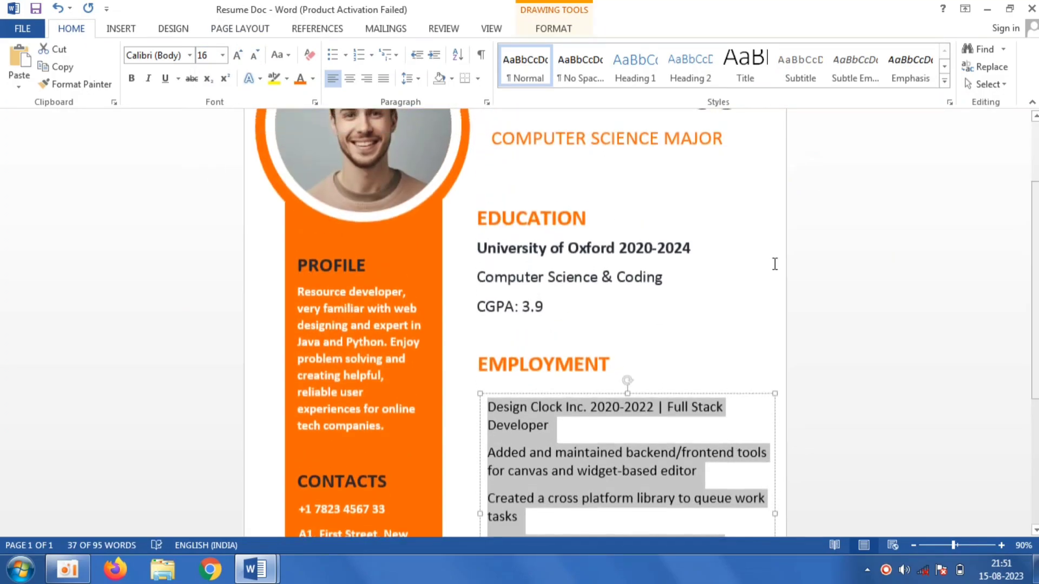
{"action": "left_click", "coordinate": [658, 265]}
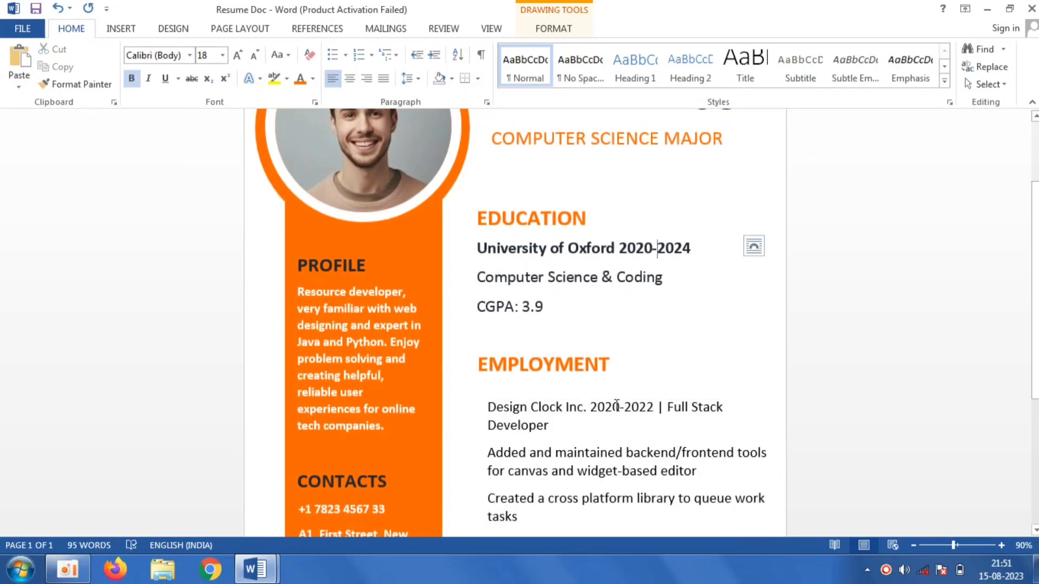
{"action": "scroll", "coordinate": [616, 404], "scroll_direction": "down", "scroll_amount": 4}
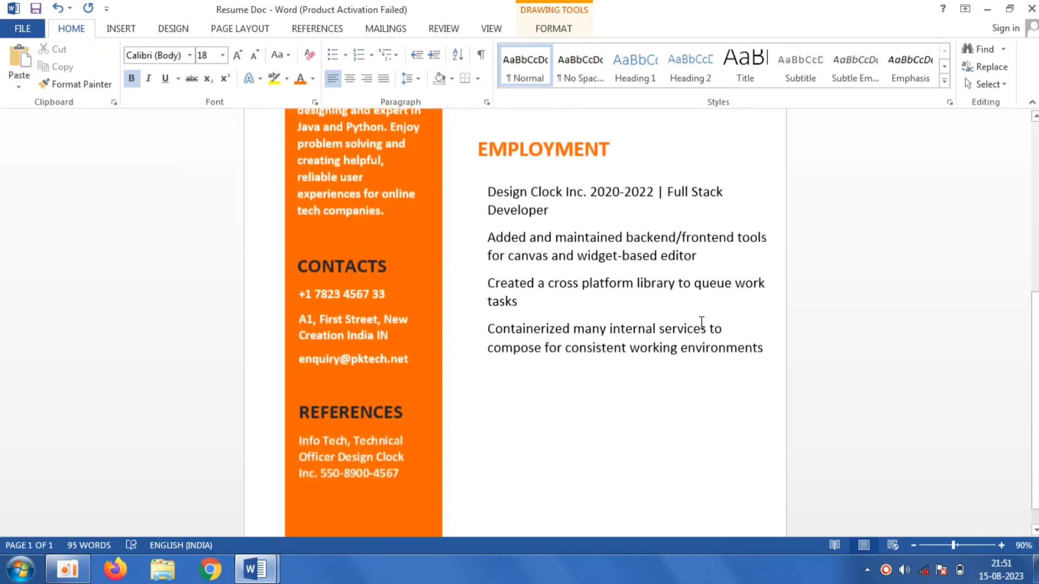
{"action": "left_click", "coordinate": [702, 328]}
{"action": "left_click_drag", "start_coordinate": [769, 352], "coordinate": [487, 186]}
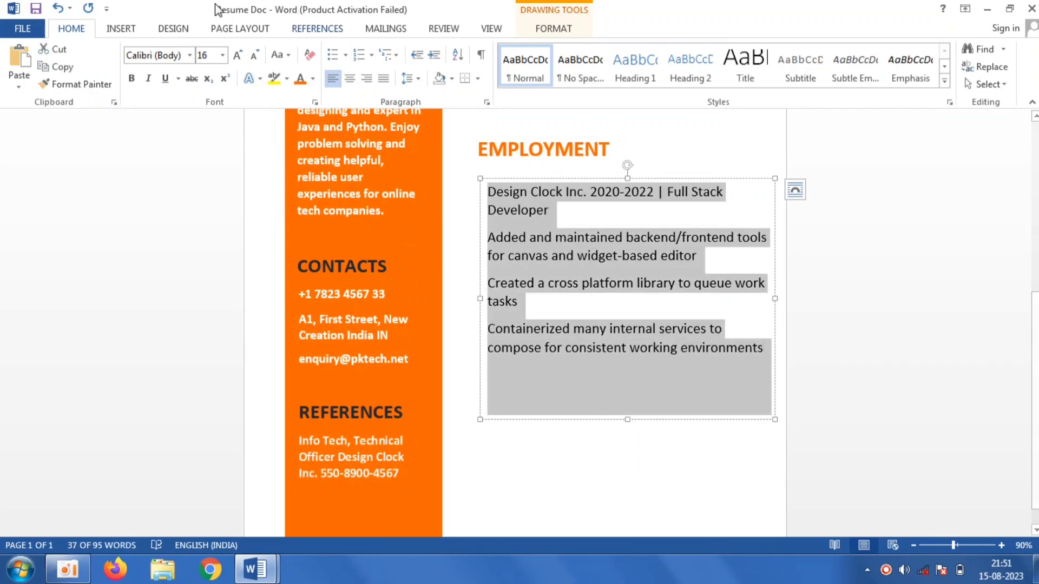
{"action": "left_click", "coordinate": [221, 57]}
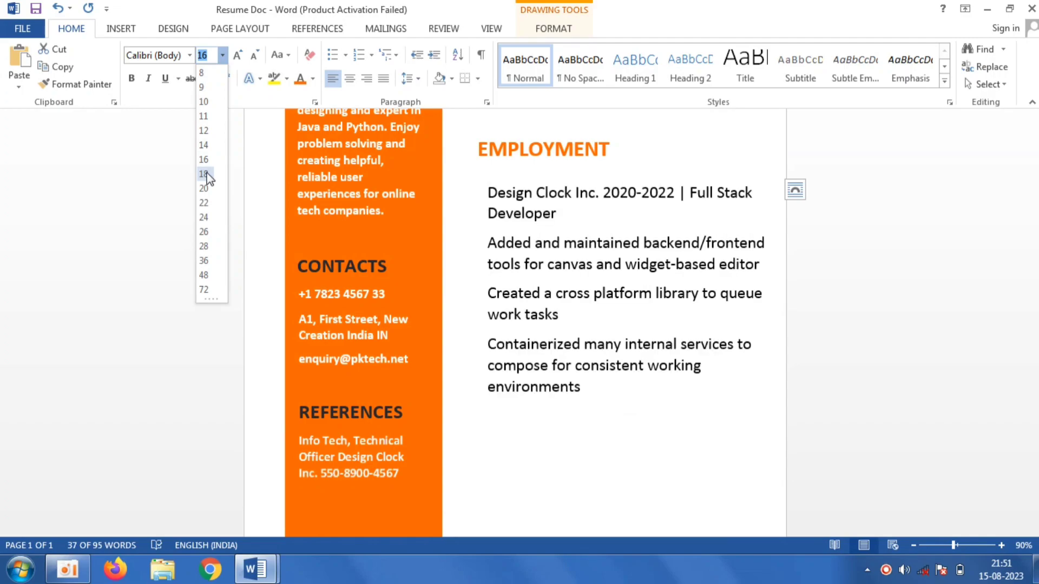
{"action": "left_click", "coordinate": [205, 161]}
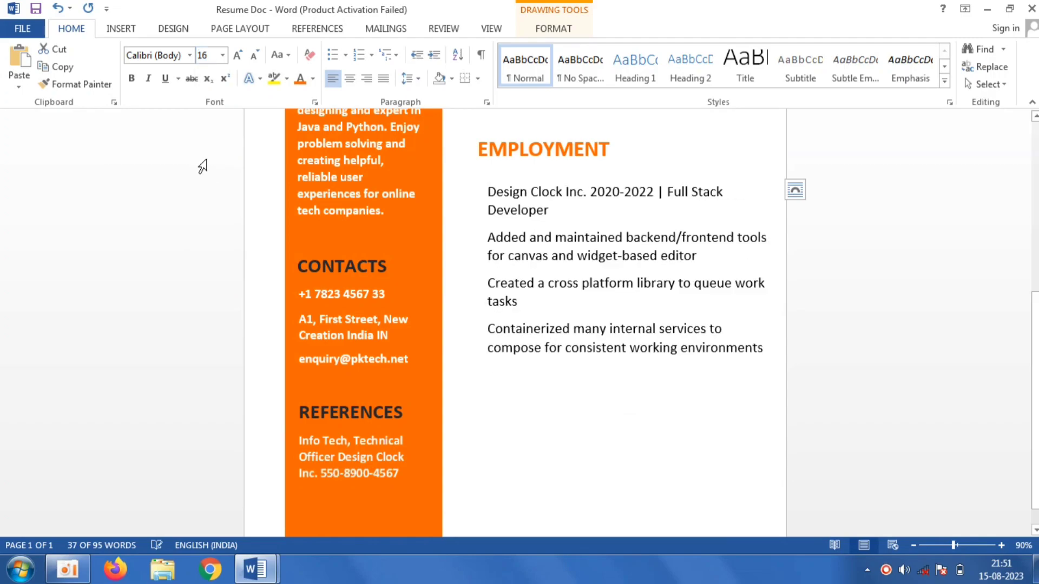
- Bold Design Clock Inc. 2020-2022 and nudge the details box up and left under the heading
{"action": "left_click_drag", "start_coordinate": [655, 194], "coordinate": [486, 193]}
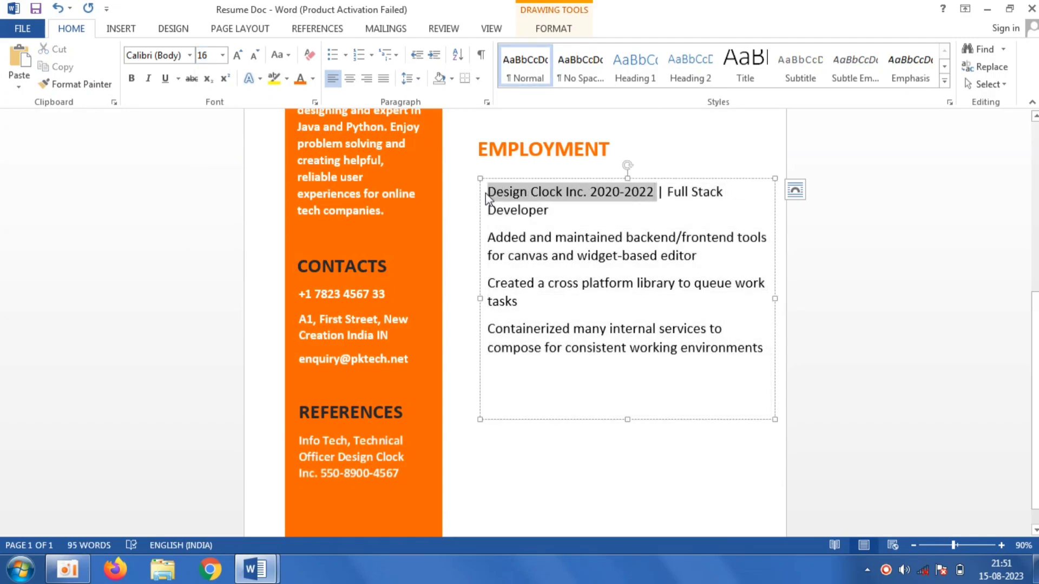
{"action": "left_click", "coordinate": [132, 79]}
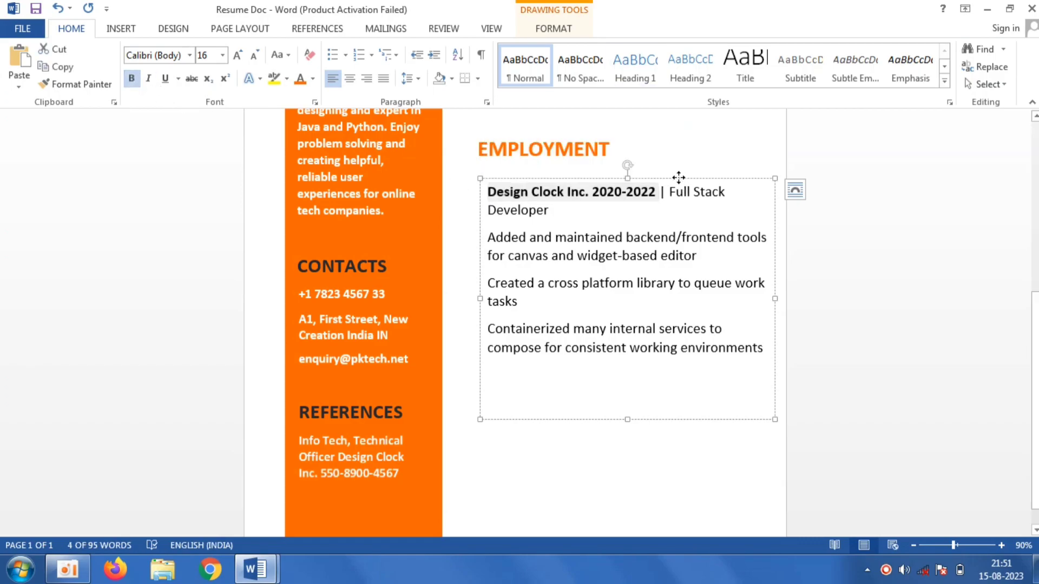
{"action": "left_click_drag", "start_coordinate": [678, 177], "coordinate": [666, 172]}
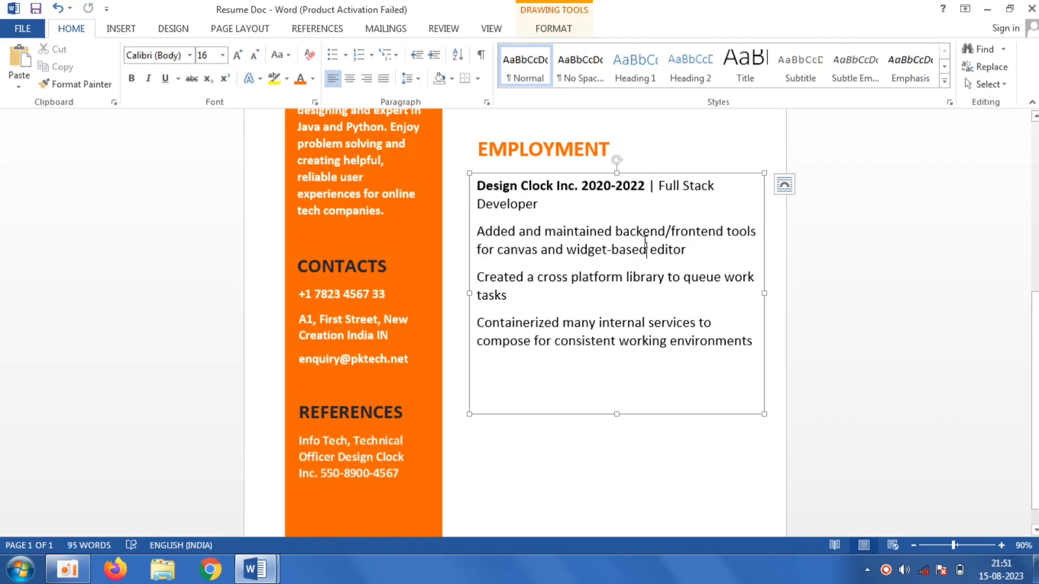
- Apply a dark font colour to all the employment details text
{"action": "key", "text": "ctrl+a"}
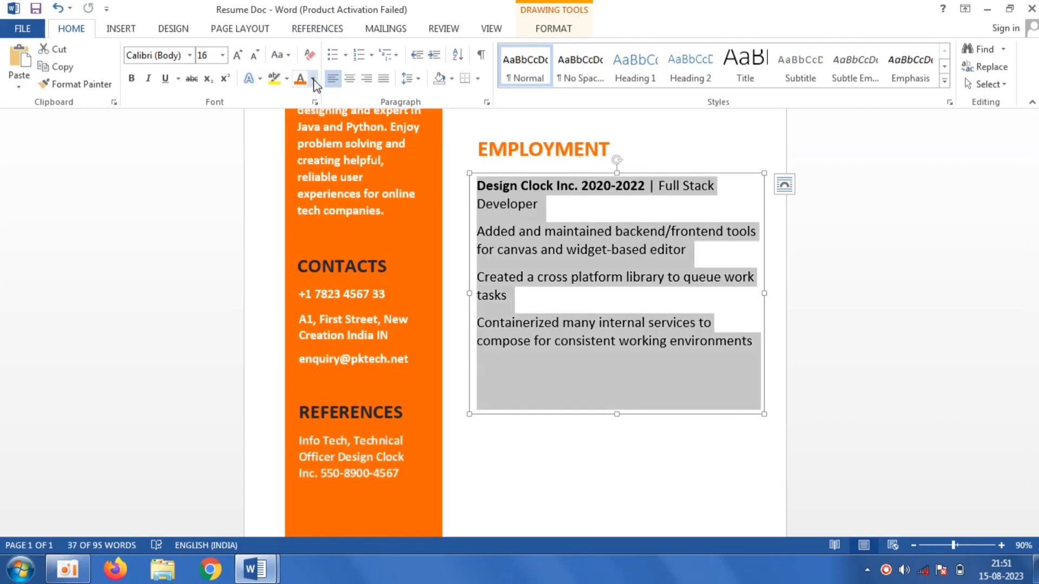
{"action": "left_click", "coordinate": [314, 80]}
{"action": "left_click", "coordinate": [338, 186]}
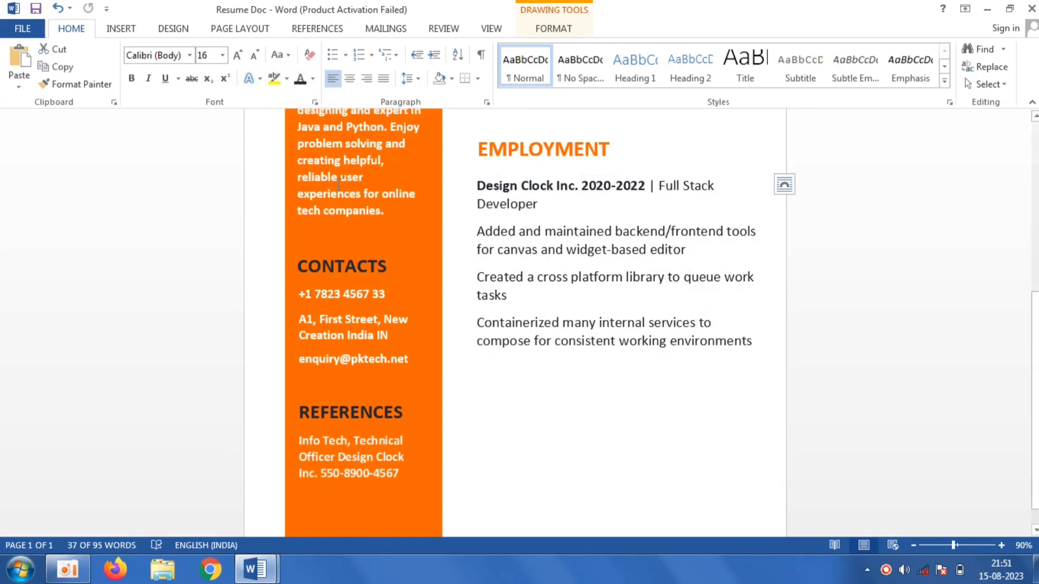
{"action": "left_click", "coordinate": [900, 352]}
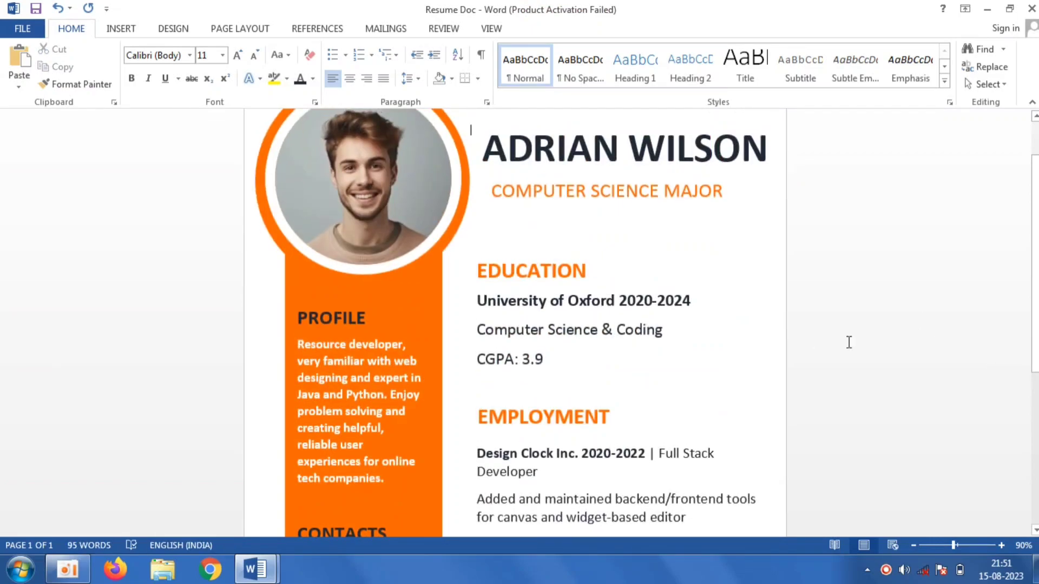
- Nudge the EMPLOYMENT and EDUCATION headings slightly upward
{"action": "left_click", "coordinate": [594, 397]}
{"action": "left_click", "coordinate": [574, 418]}
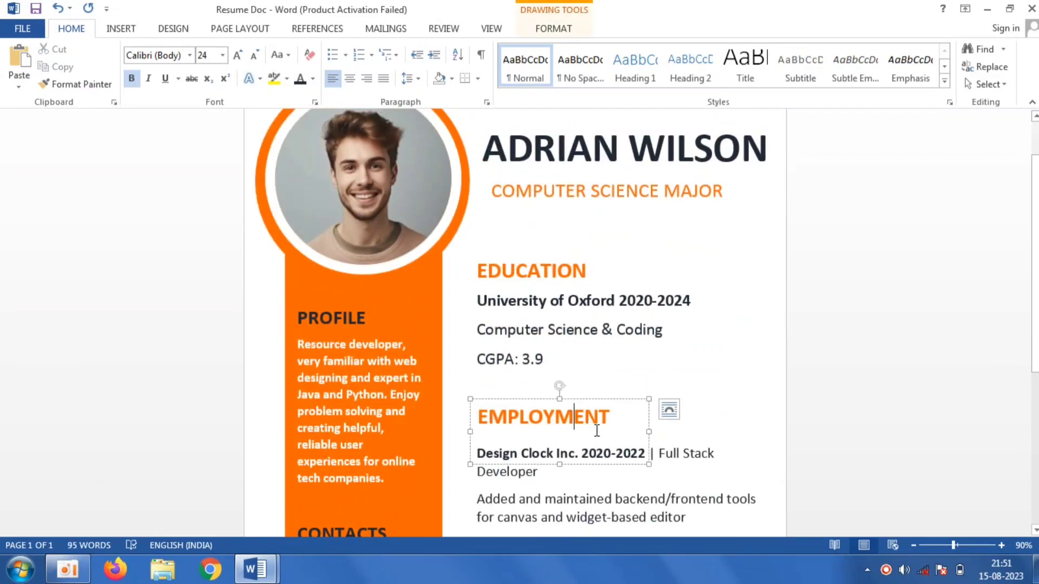
{"action": "left_click_drag", "start_coordinate": [600, 398], "coordinate": [600, 394]}
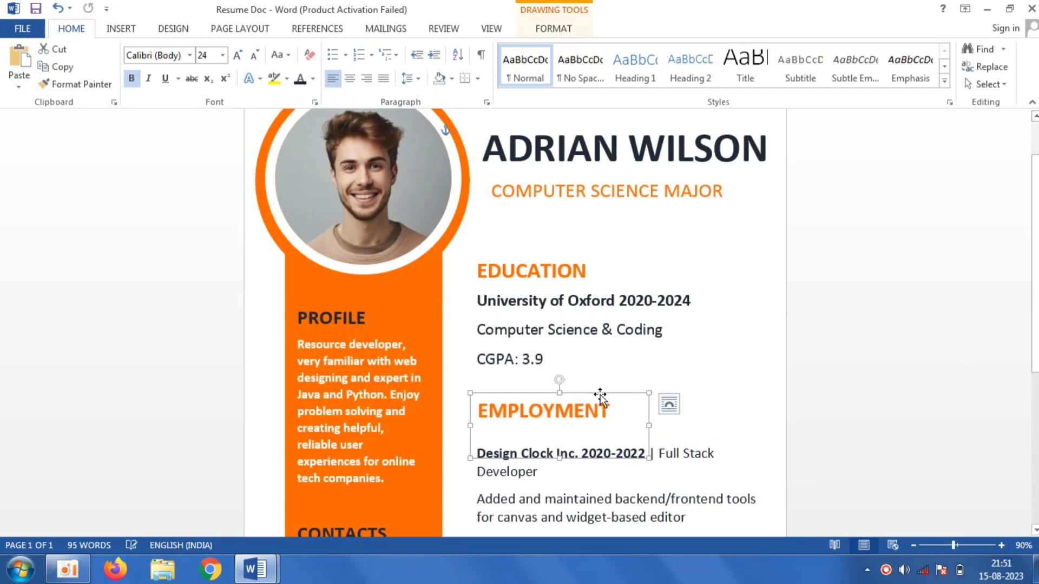
{"action": "left_click", "coordinate": [559, 268]}
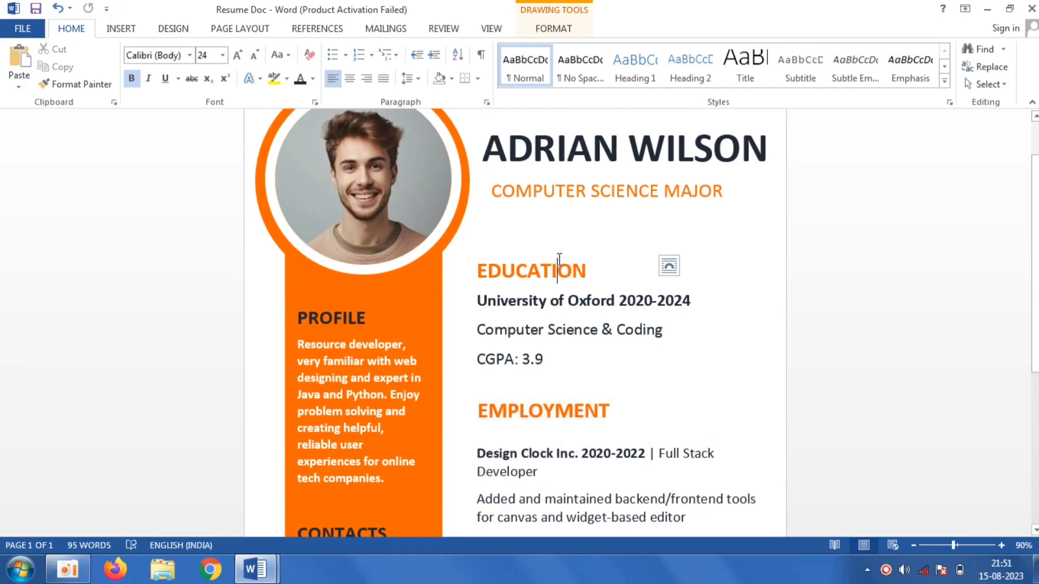
{"action": "left_click", "coordinate": [588, 254]}
{"action": "left_click_drag", "start_coordinate": [588, 255], "coordinate": [588, 242]}
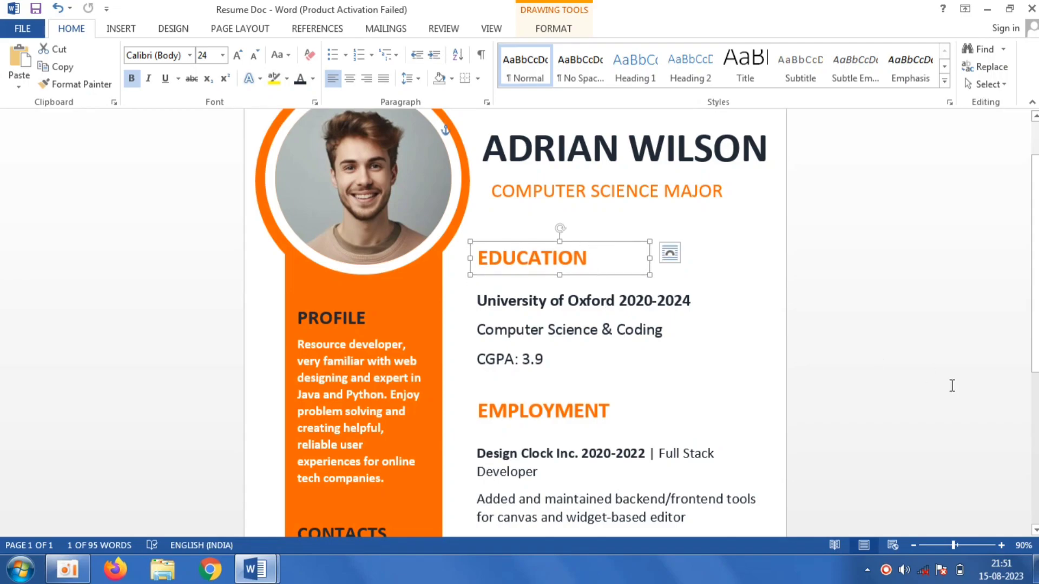
{"action": "key", "text": "Escape"}
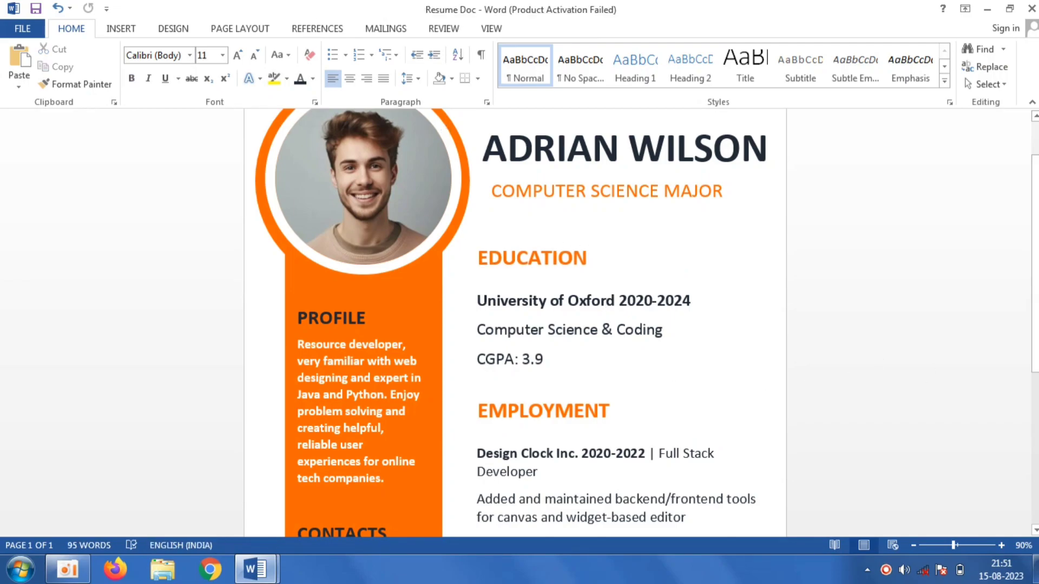
- Switch to the sample resume and copy its SKILLS & EXPERTISE heading
{"action": "scroll", "coordinate": [519, 493], "scroll_direction": "down", "scroll_amount": 5}
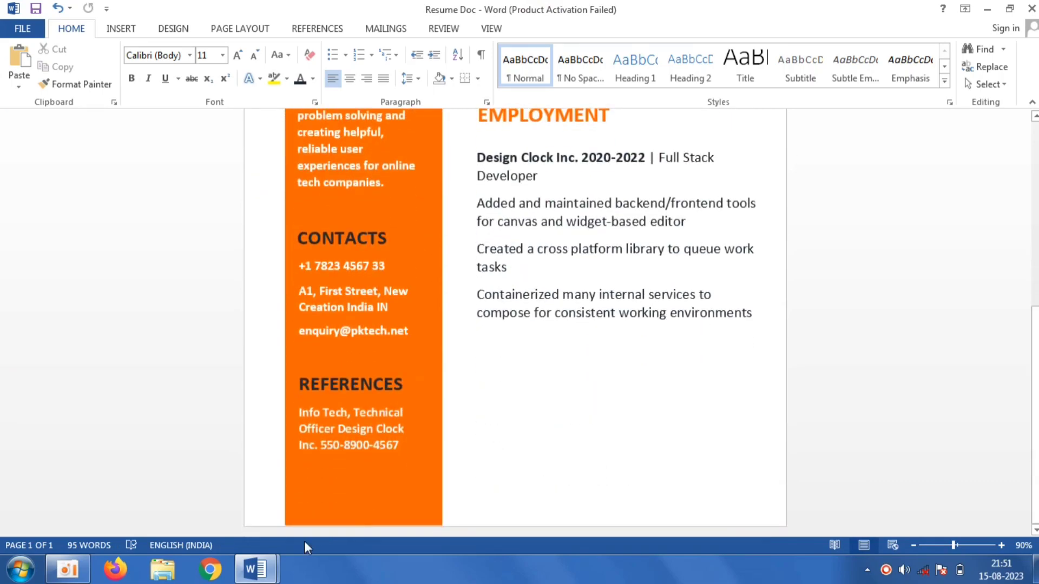
{"action": "mouse_move", "coordinate": [256, 569]}
{"action": "left_click", "coordinate": [204, 519]}
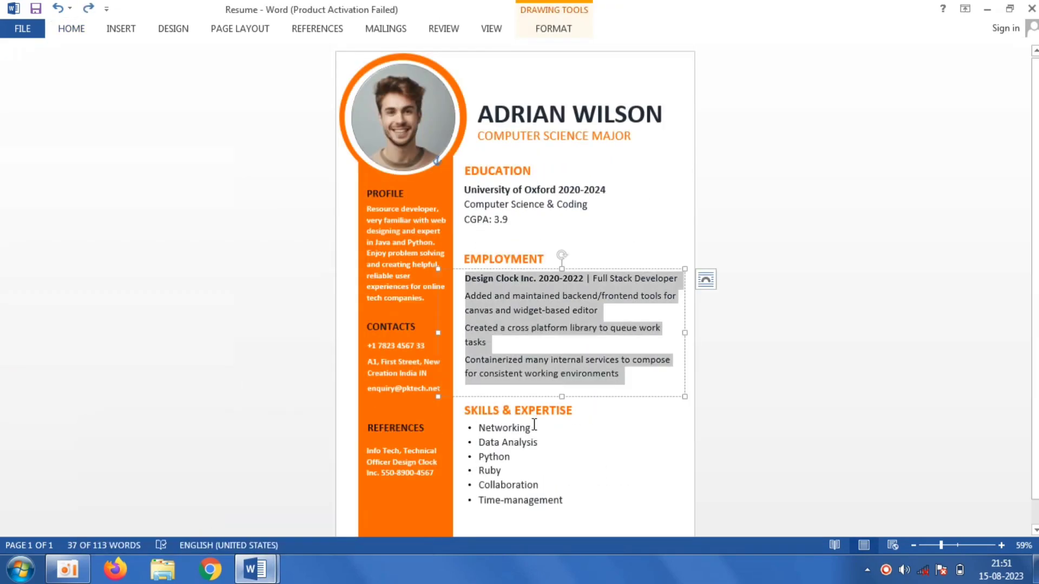
{"action": "left_click", "coordinate": [574, 415]}
{"action": "triple_click", "coordinate": [577, 415]}
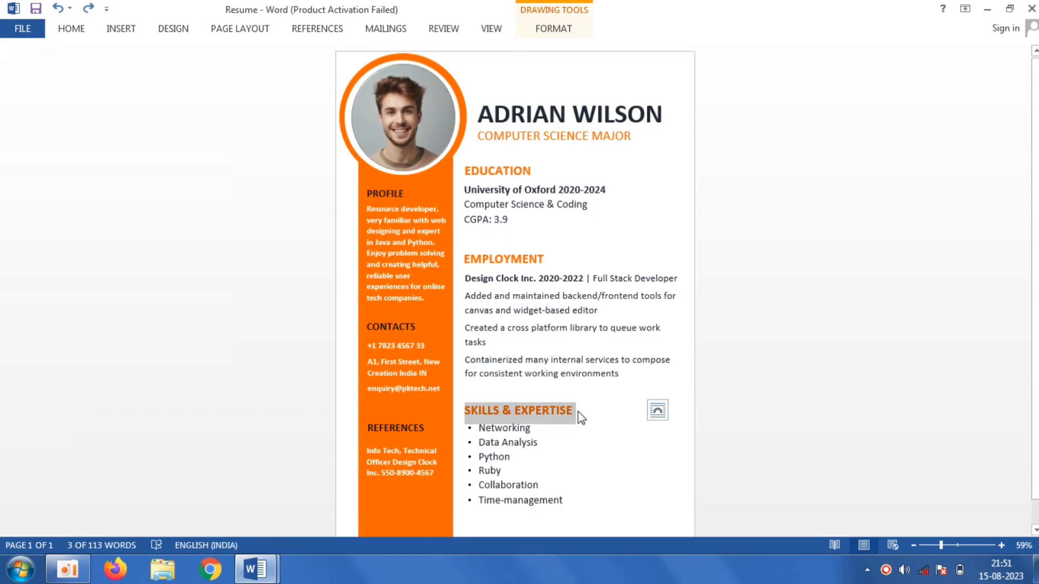
{"action": "right_click", "coordinate": [580, 417]}
{"action": "left_click", "coordinate": [619, 209]}
- Draw a text box below the employment details in Resume Doc and paste the heading as plain text
{"action": "mouse_move", "coordinate": [255, 570]}
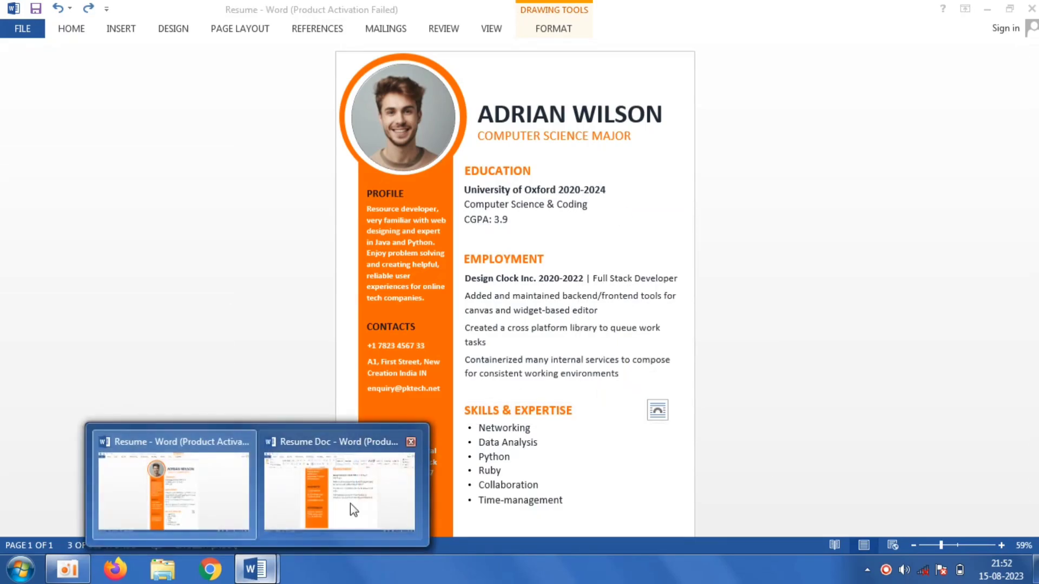
{"action": "left_click", "coordinate": [348, 509]}
{"action": "left_click", "coordinate": [121, 28]}
{"action": "left_click", "coordinate": [210, 65]}
{"action": "left_click", "coordinate": [218, 133]}
{"action": "left_click_drag", "start_coordinate": [483, 355], "coordinate": [671, 401]}
{"action": "right_click", "coordinate": [544, 379]}
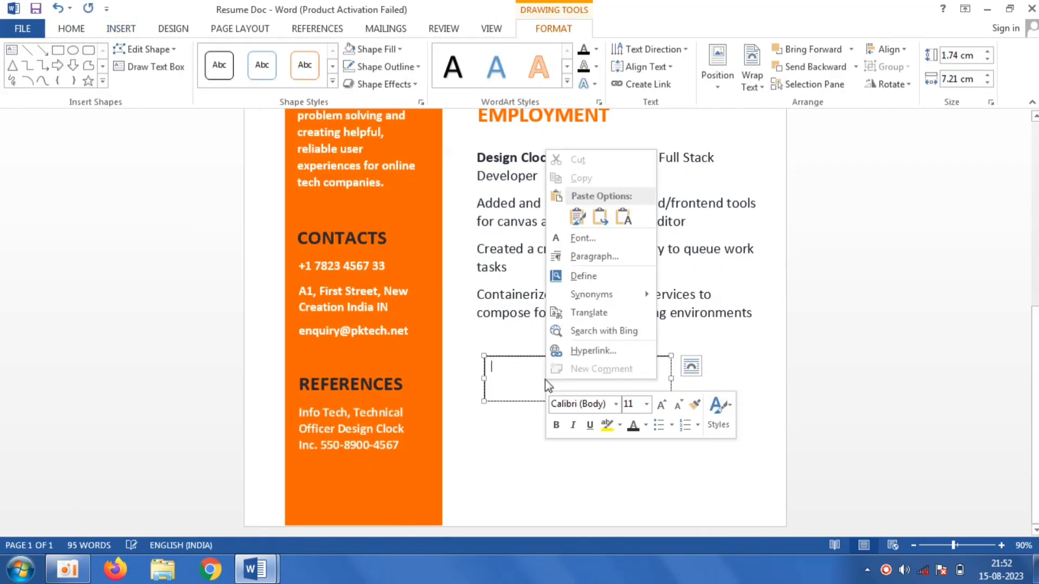
{"action": "left_click", "coordinate": [623, 217]}
- Remove the outline of the new heading text box
{"action": "key", "text": "ctrl+a"}
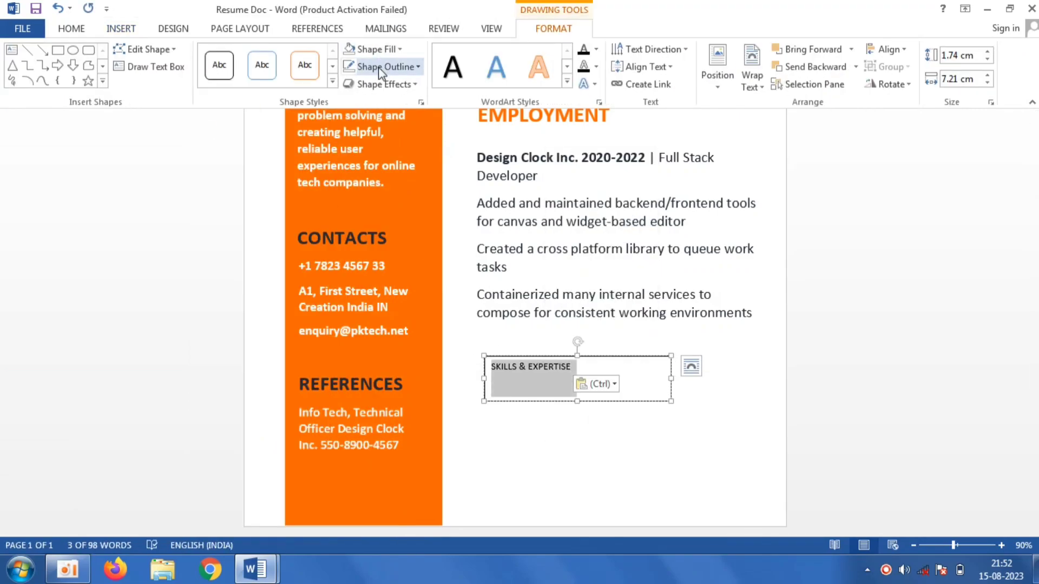
{"action": "left_click", "coordinate": [381, 67]}
{"action": "left_click", "coordinate": [377, 232]}
- Set the SKILLS & EXPERTISE heading to orange 24 pt text and widen its box to fit on one line
{"action": "left_click", "coordinate": [71, 28]}
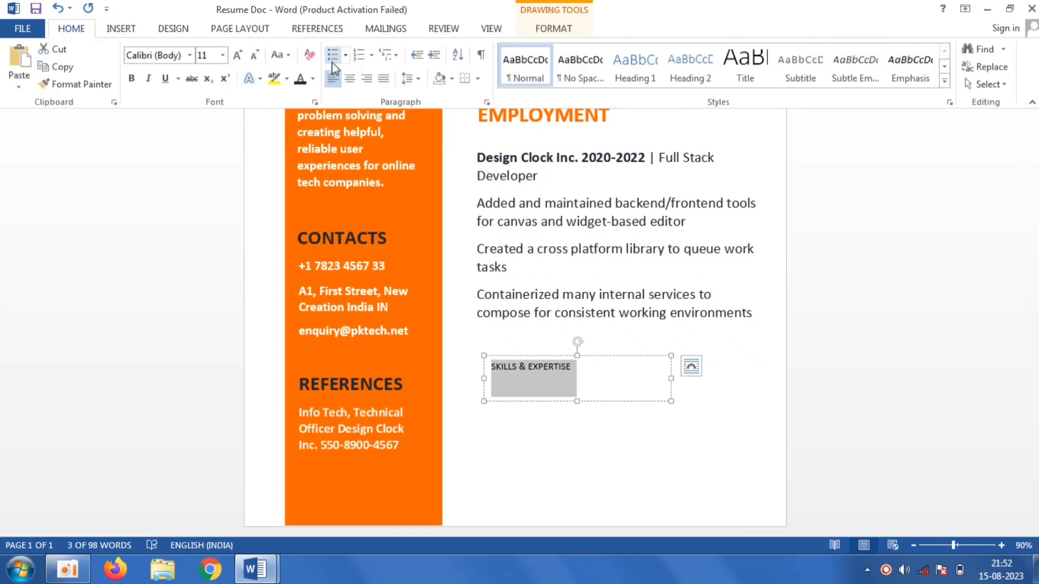
{"action": "left_click", "coordinate": [315, 78]}
{"action": "left_click", "coordinate": [299, 243]}
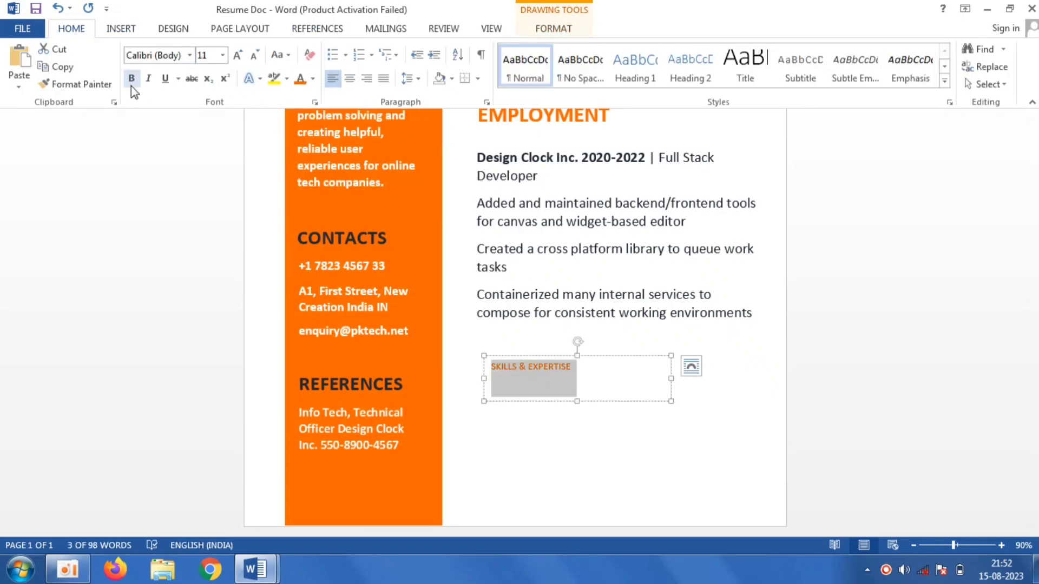
{"action": "left_click", "coordinate": [223, 55]}
{"action": "left_click", "coordinate": [208, 232]}
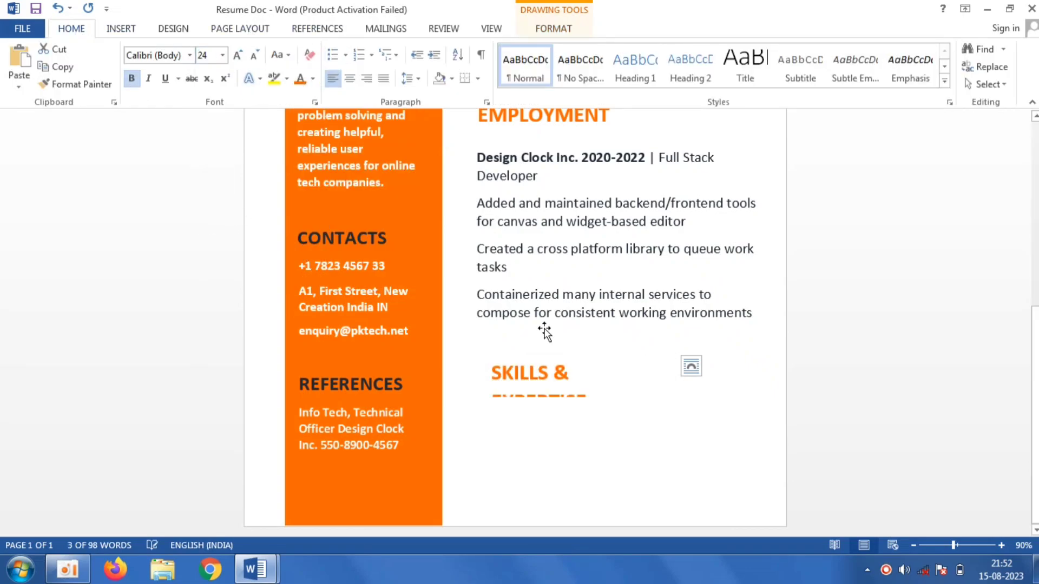
{"action": "left_click_drag", "start_coordinate": [672, 379], "coordinate": [710, 344]}
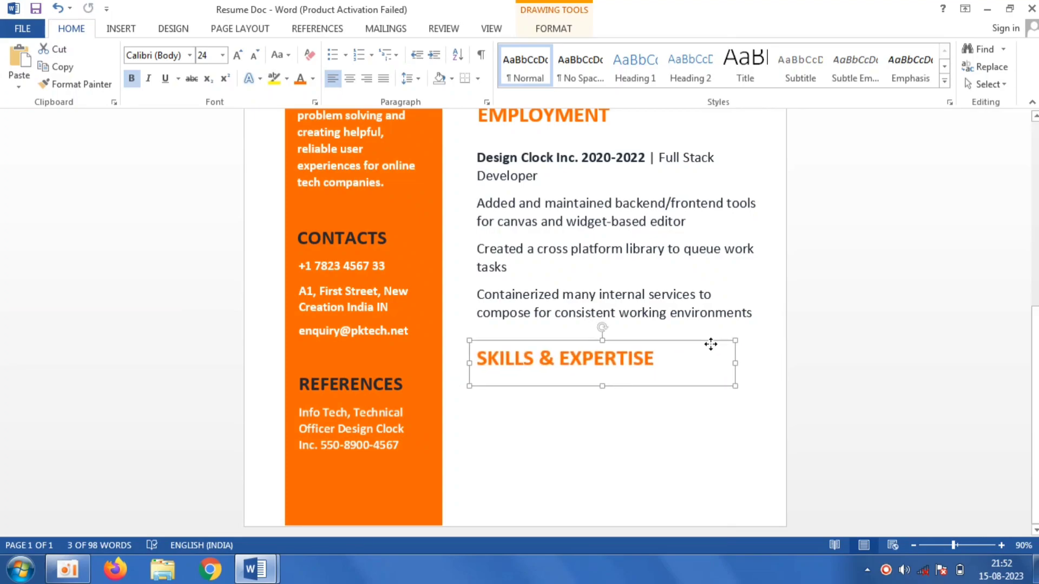
- Nudge the employment and education details boxes slightly upward under their headings
{"action": "left_click", "coordinate": [637, 181]}
{"action": "left_click_drag", "start_coordinate": [638, 144], "coordinate": [638, 207]}
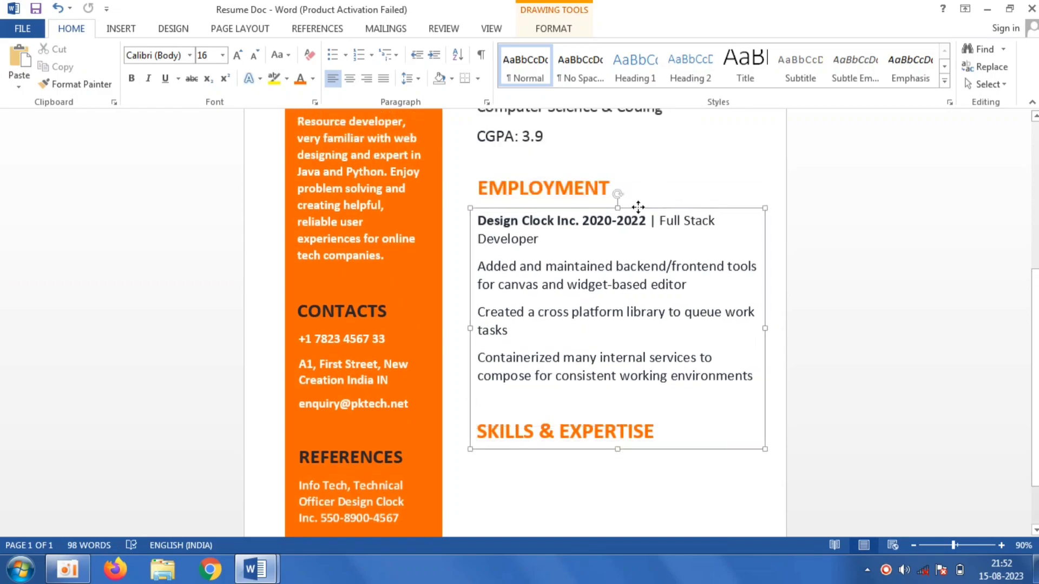
{"action": "scroll", "coordinate": [972, 271], "scroll_direction": "up", "scroll_amount": 5}
{"action": "left_click", "coordinate": [574, 333]}
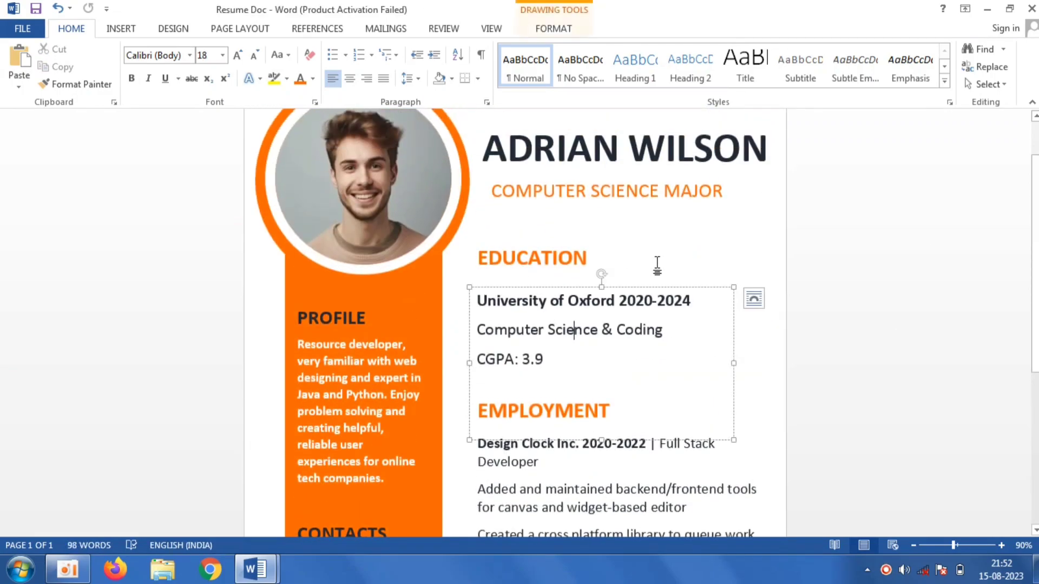
{"action": "left_click_drag", "start_coordinate": [657, 288], "coordinate": [657, 274]}
{"action": "left_click", "coordinate": [878, 359]}
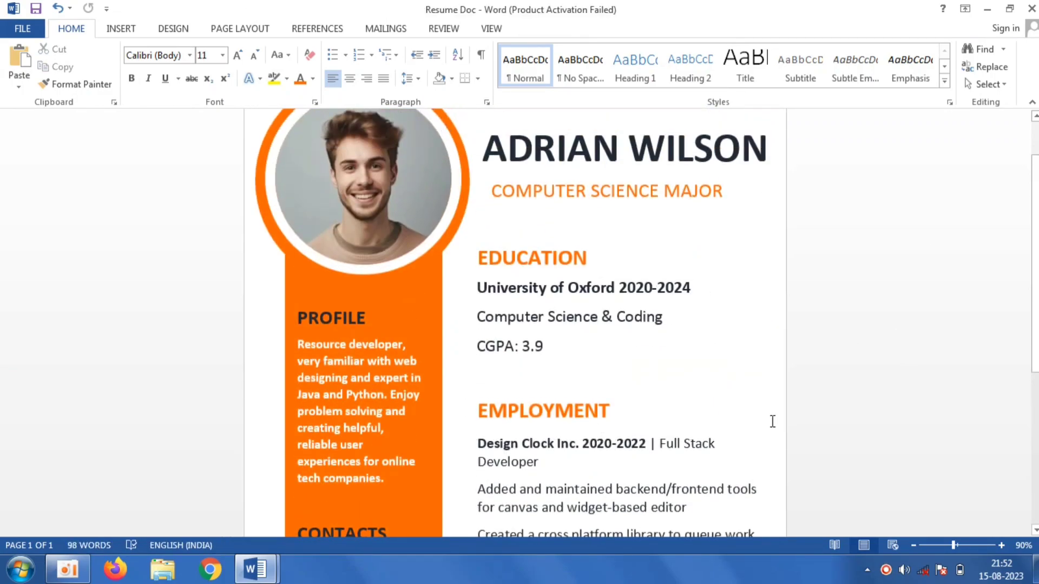
- Switch to the sample resume and copy the skills bullet list
{"action": "scroll", "coordinate": [1028, 375], "scroll_direction": "down", "scroll_amount": 5}
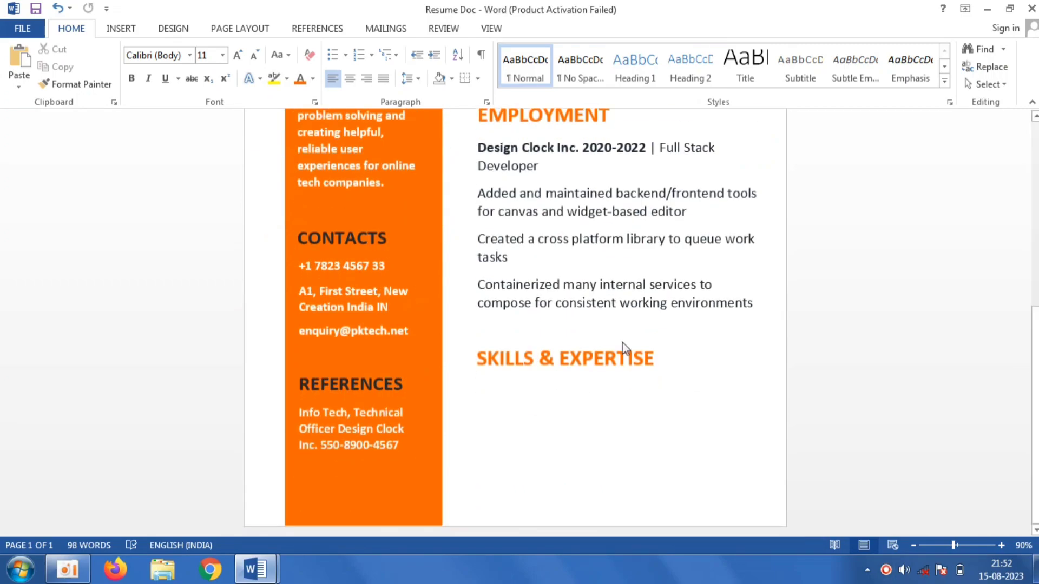
{"action": "mouse_move", "coordinate": [257, 579]}
{"action": "left_click", "coordinate": [202, 515]}
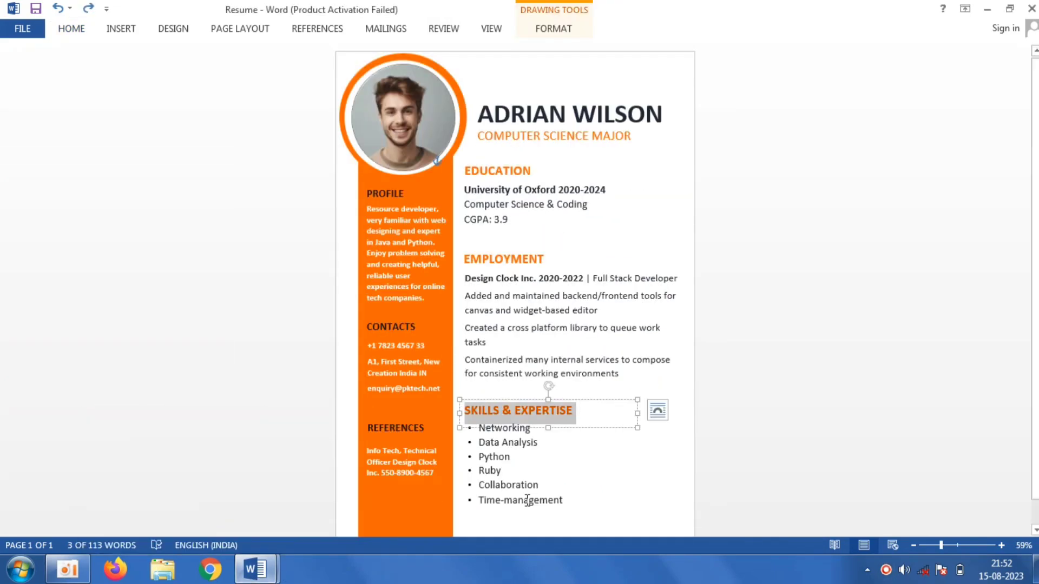
{"action": "left_click_drag", "start_coordinate": [592, 503], "coordinate": [482, 427]}
{"action": "right_click", "coordinate": [494, 441]}
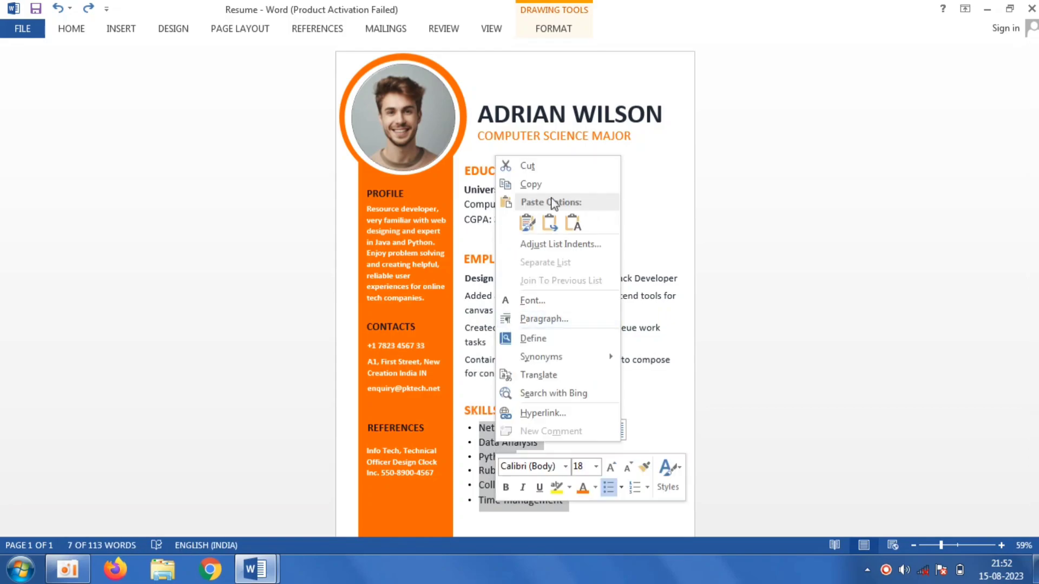
{"action": "left_click", "coordinate": [550, 186]}
- Draw a text box under the SKILLS & EXPERTISE heading and paste the bullet list into it
{"action": "mouse_move", "coordinate": [256, 569]}
{"action": "left_click", "coordinate": [320, 498]}
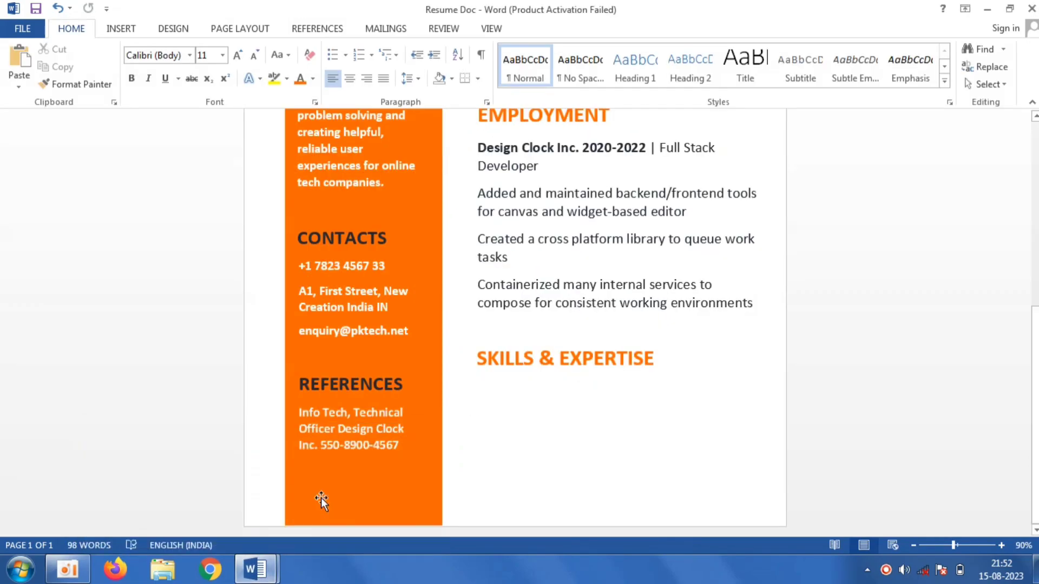
{"action": "left_click", "coordinate": [115, 30]}
{"action": "left_click", "coordinate": [210, 67]}
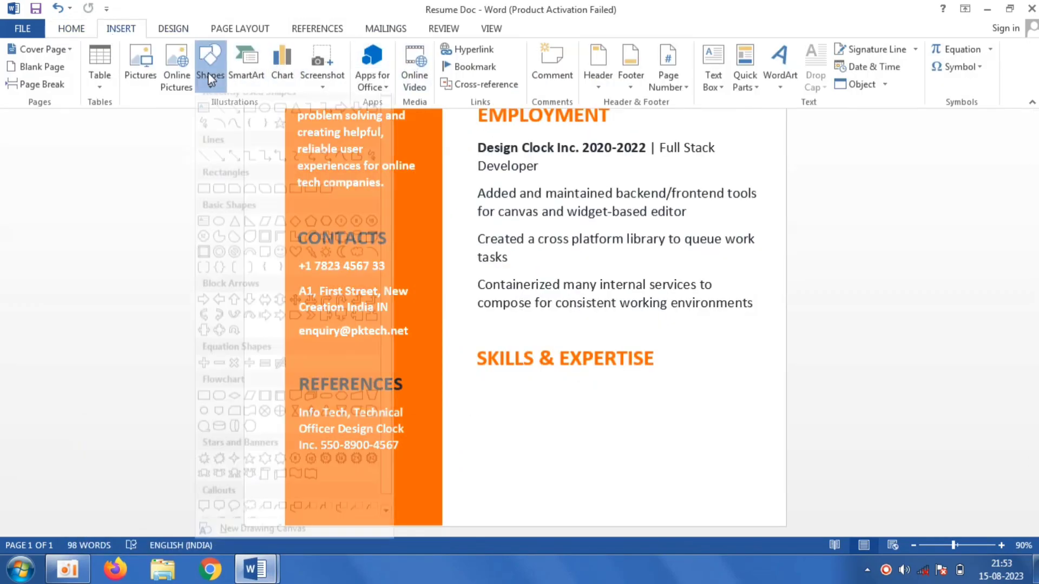
{"action": "left_click", "coordinate": [206, 119]}
{"action": "mouse_move", "coordinate": [478, 377]}
{"action": "left_mouse_down"}
{"action": "mouse_move", "coordinate": [609, 480]}
{"action": "mouse_move", "coordinate": [602, 499]}
{"action": "left_mouse_up"}
{"action": "right_click", "coordinate": [527, 413]}
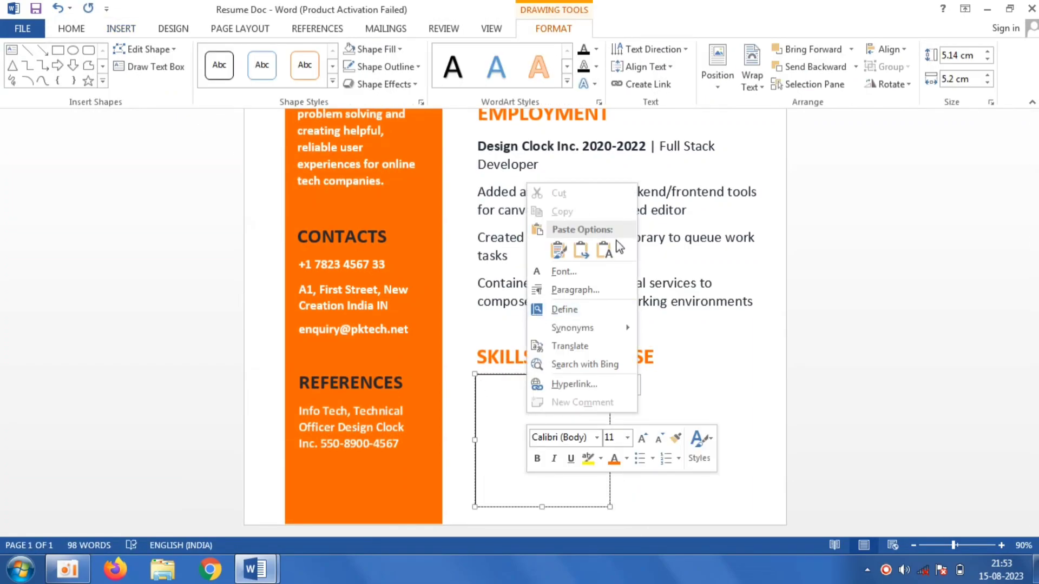
{"action": "left_click", "coordinate": [542, 248]}
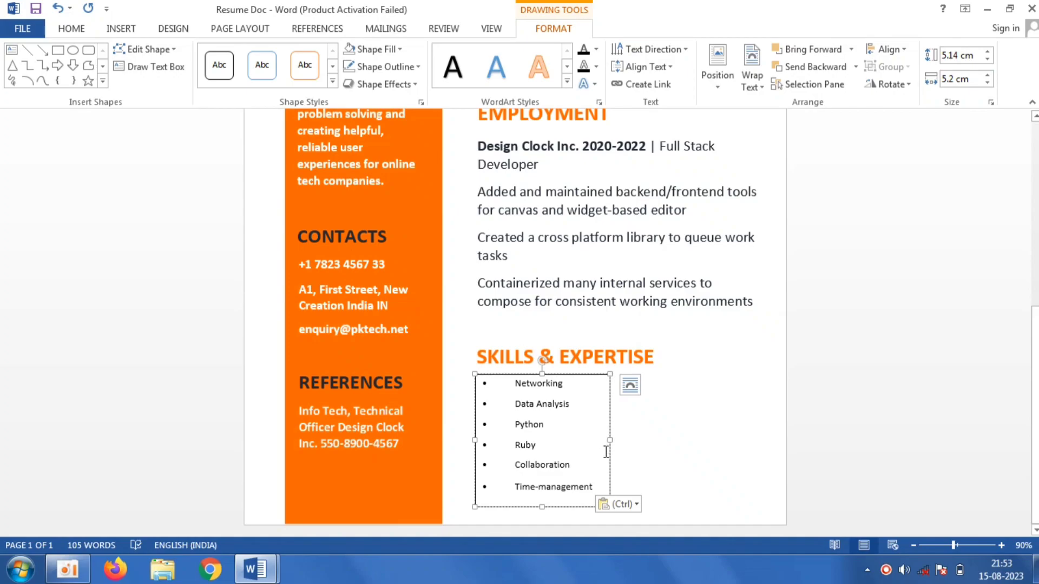
- Remove the outline of the skills list text box
{"action": "left_click", "coordinate": [599, 378]}
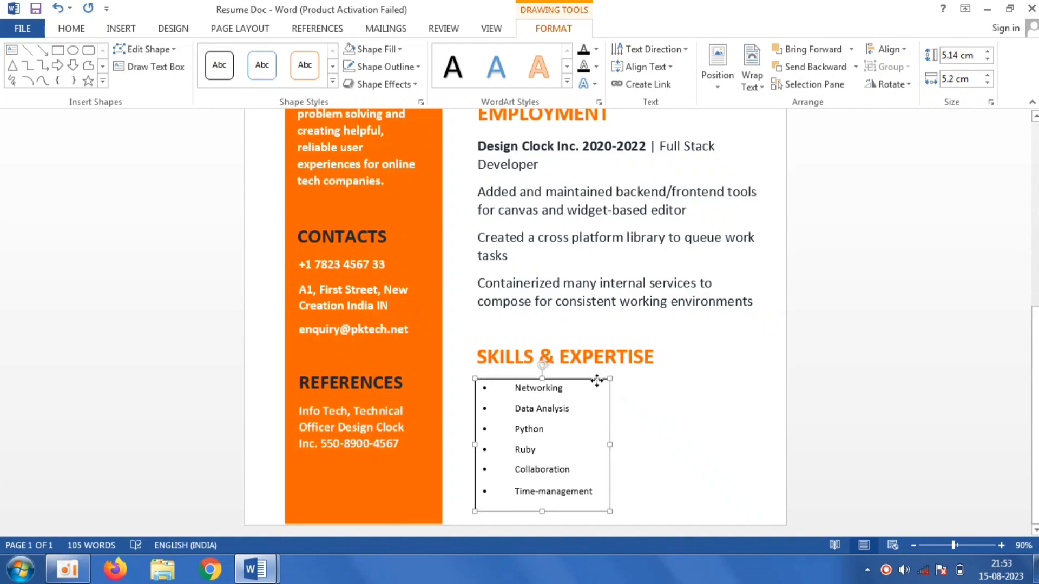
{"action": "left_click", "coordinate": [395, 66]}
{"action": "left_click", "coordinate": [386, 232]}
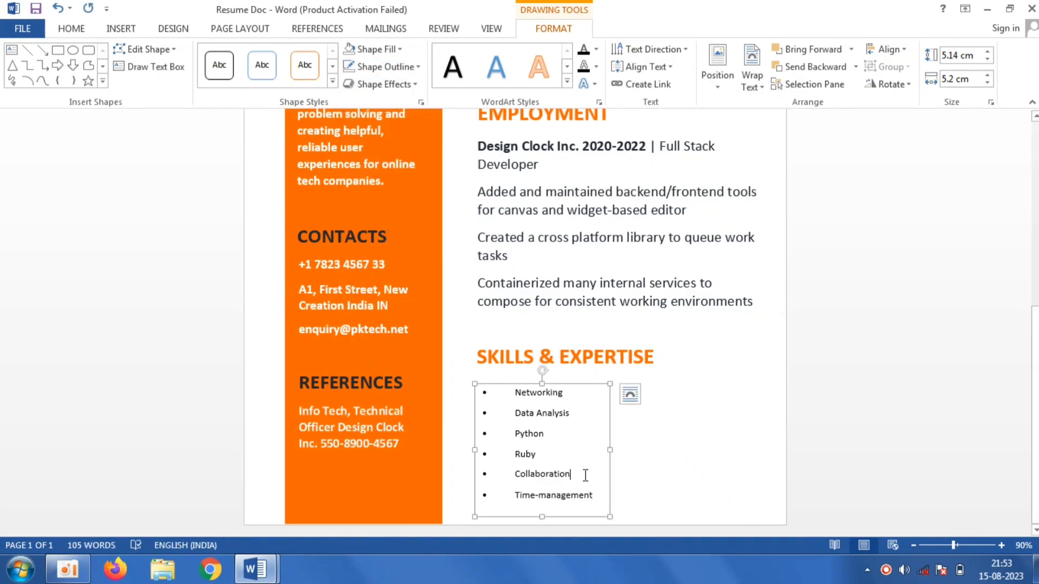
- Set the whole skills list to 18 pt with a dark font colour
{"action": "key", "text": "ctrl+a"}
{"action": "left_click", "coordinate": [72, 29]}
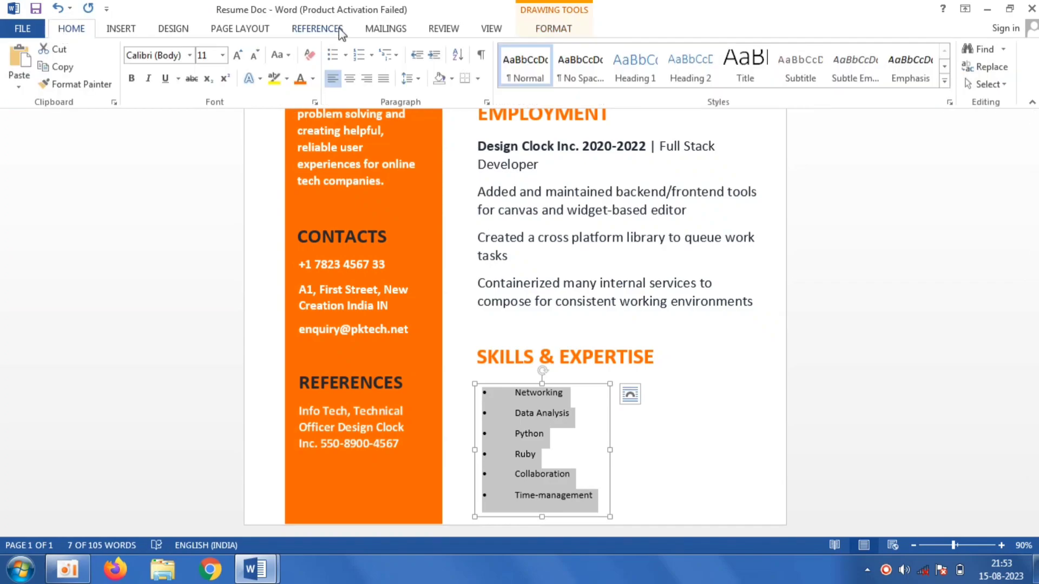
{"action": "left_click", "coordinate": [222, 55]}
{"action": "left_click", "coordinate": [204, 174]}
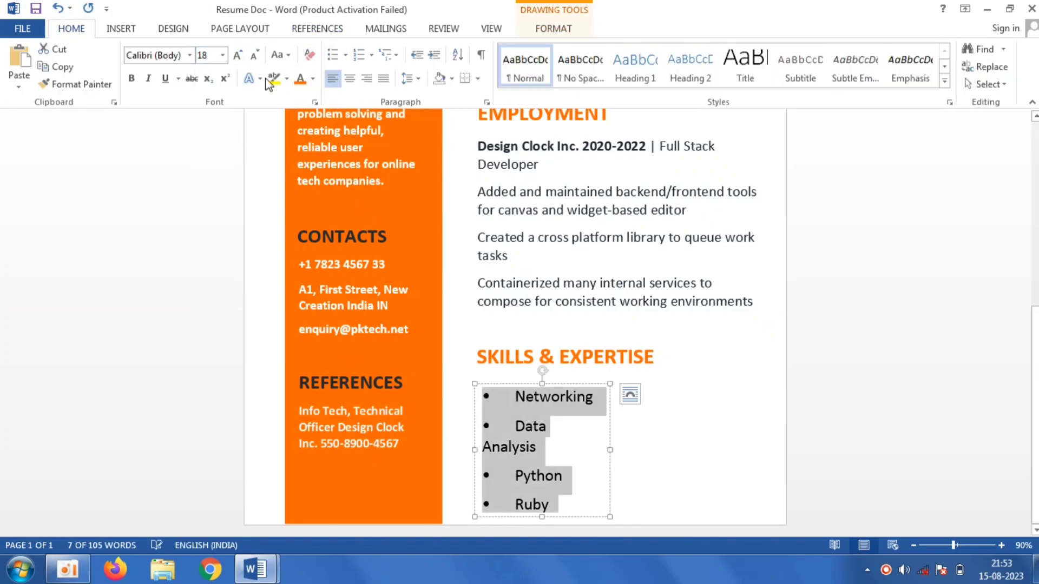
{"action": "left_click", "coordinate": [313, 79]}
{"action": "left_click", "coordinate": [339, 186]}
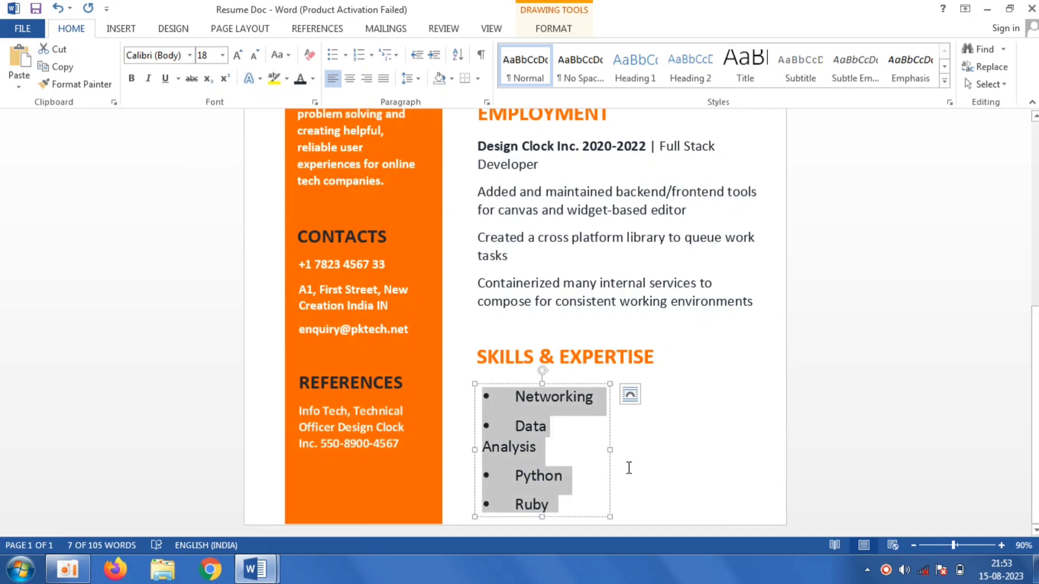
- Widen the skills text box so each item fits on one line and set the list to 16 pt
{"action": "left_click_drag", "start_coordinate": [610, 450], "coordinate": [664, 449]}
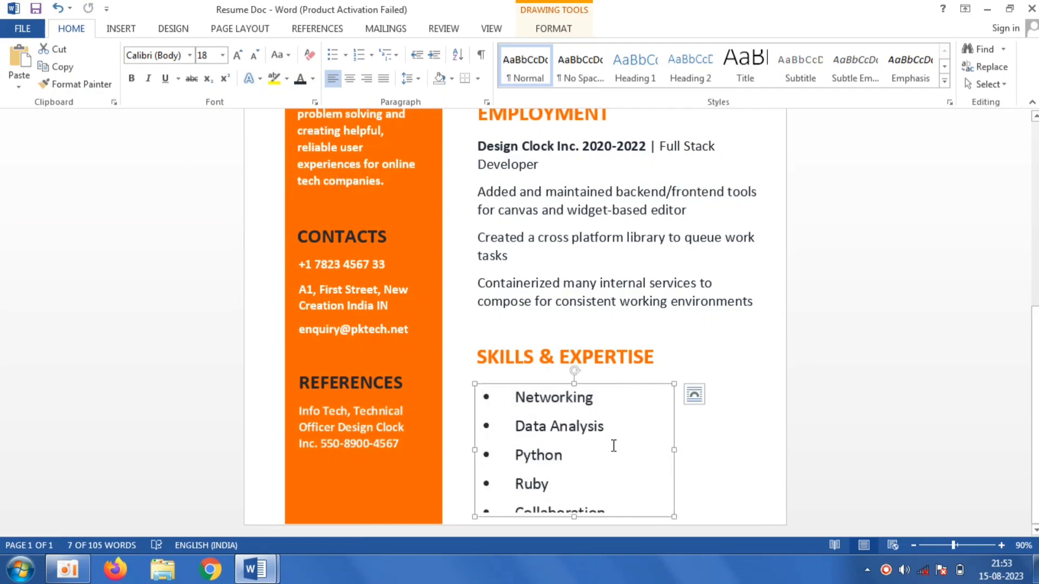
{"action": "key", "text": "ctrl+a"}
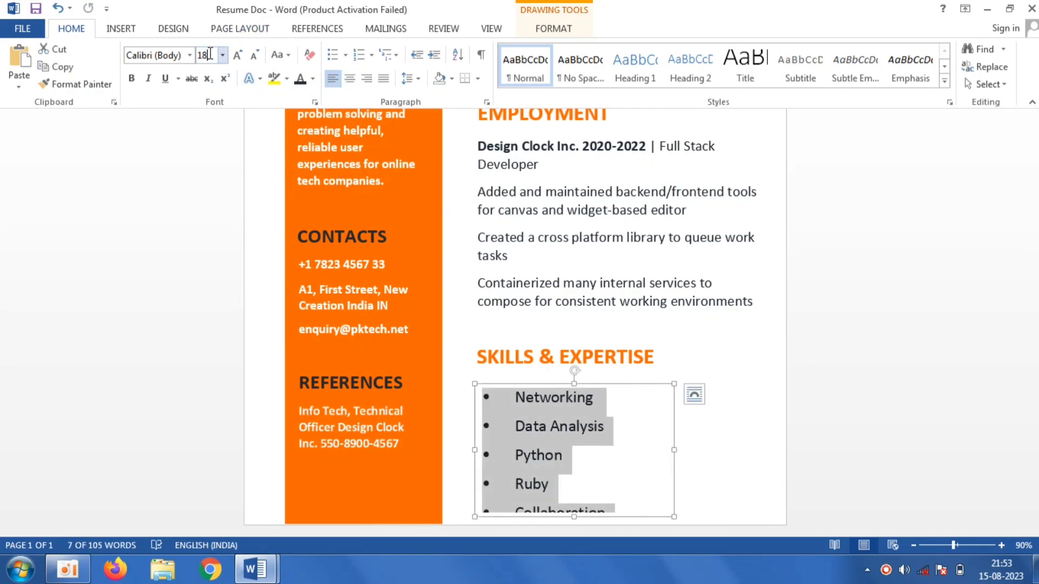
{"action": "key", "text": "Return"}
{"action": "left_click", "coordinate": [985, 396]}
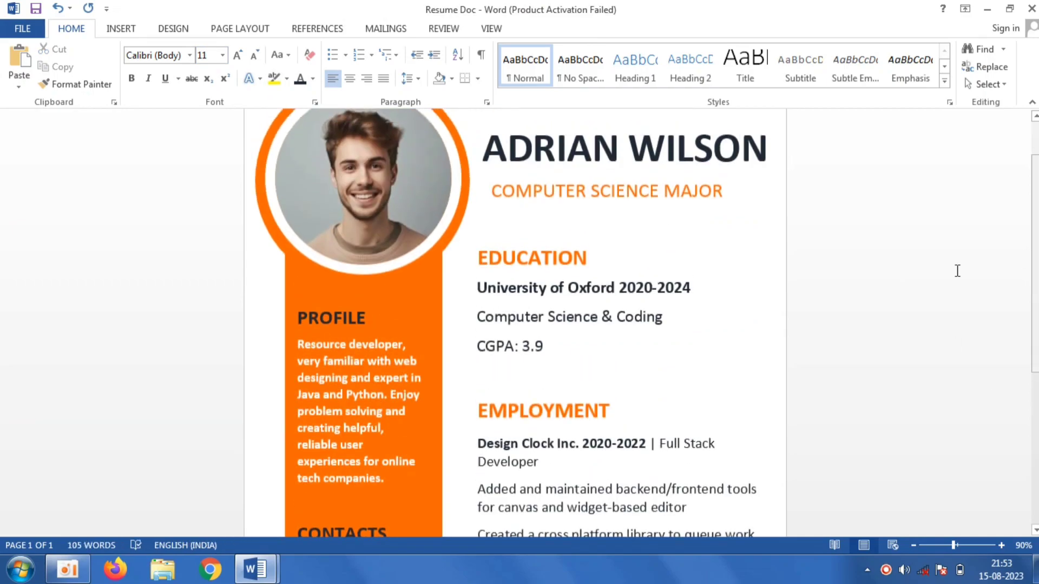
- Nudge the EMPLOYMENT heading text box slightly upward
{"action": "left_click", "coordinate": [577, 422]}
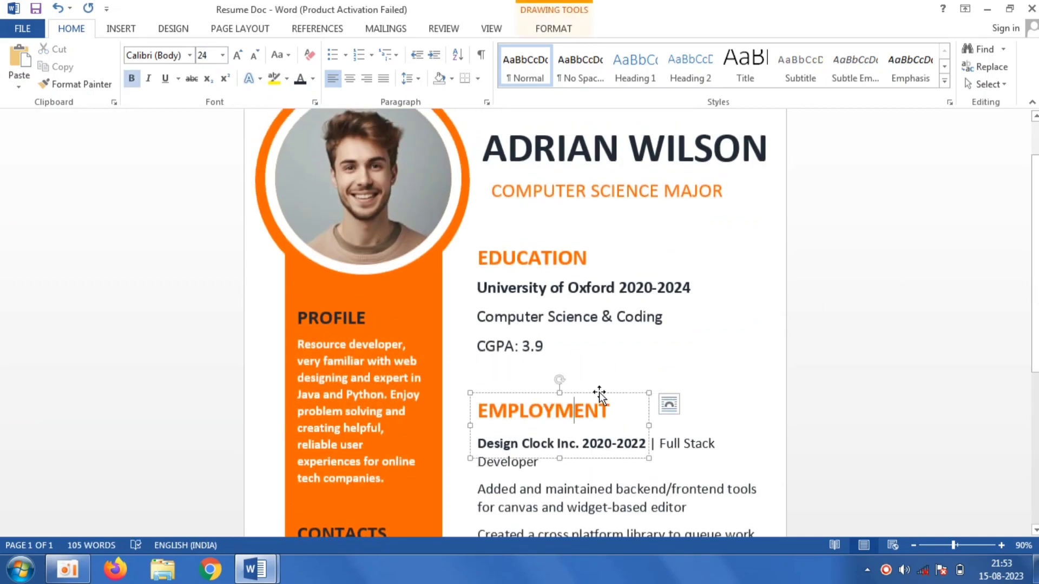
{"action": "left_click_drag", "start_coordinate": [600, 397], "coordinate": [599, 384]}
{"action": "left_click", "coordinate": [724, 489]}
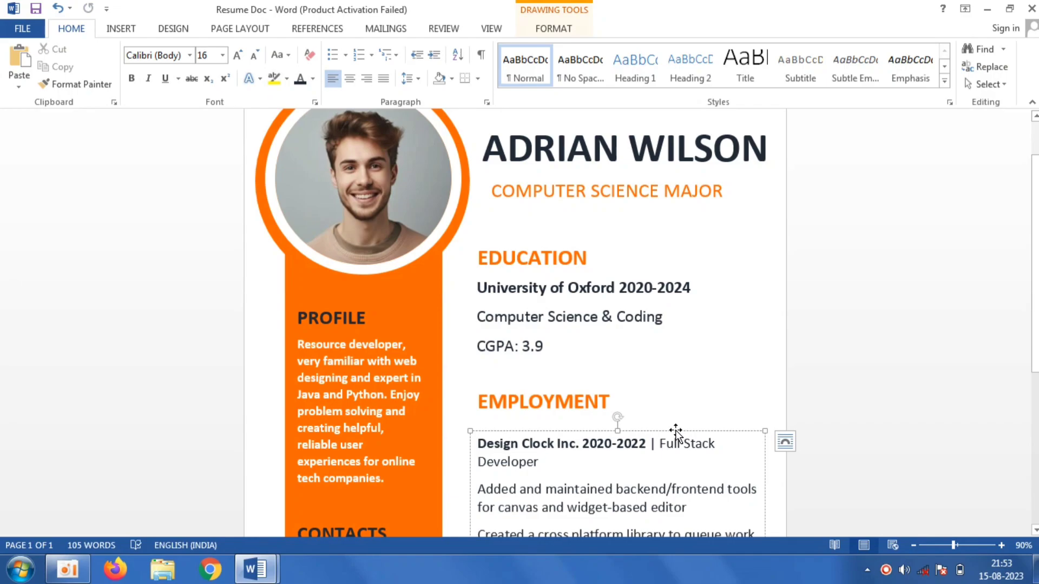
- Nudge the SKILLS & EXPERTISE heading text box slightly upward
{"action": "scroll", "coordinate": [676, 433], "scroll_direction": "down", "scroll_amount": 5}
{"action": "left_click", "coordinate": [652, 398]}
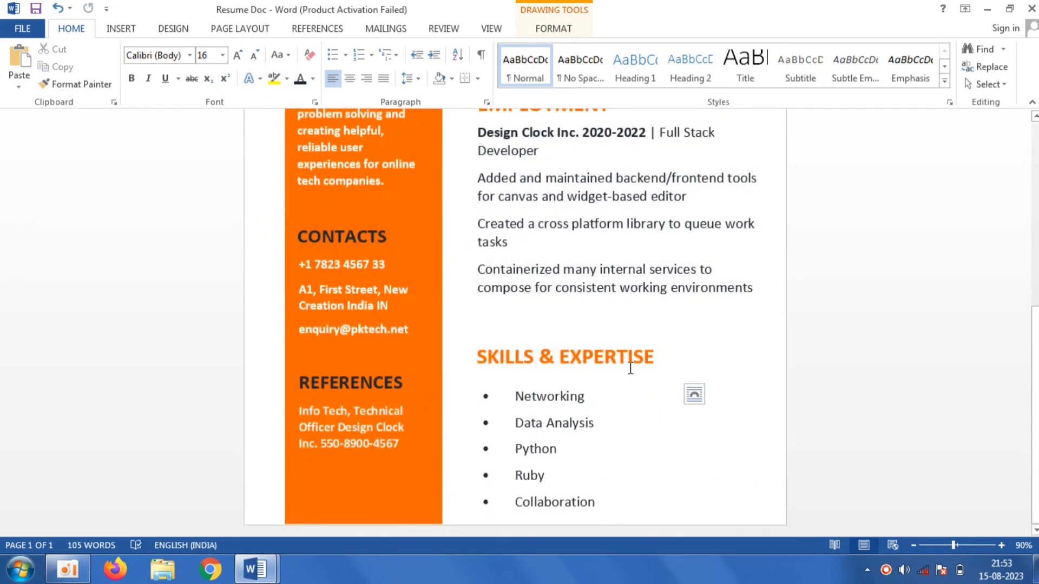
{"action": "left_click_drag", "start_coordinate": [631, 339], "coordinate": [636, 328]}
- Move the skills list box up beneath its heading and extend it downward so Time-management shows
{"action": "left_click", "coordinate": [610, 403]}
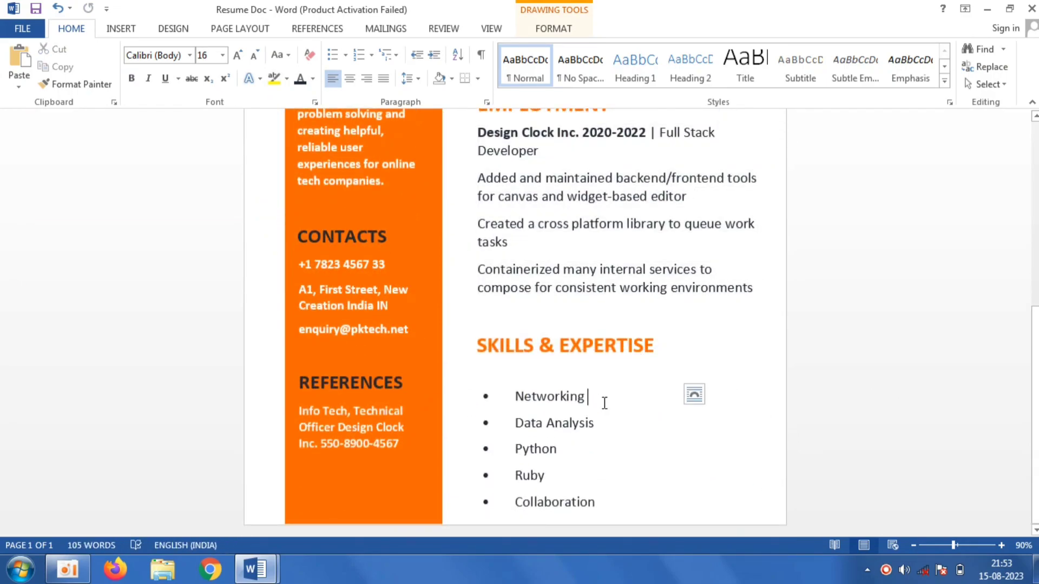
{"action": "scroll", "coordinate": [758, 309], "scroll_direction": "up", "scroll_amount": 5}
{"action": "scroll", "coordinate": [758, 309], "scroll_direction": "down", "scroll_amount": 5}
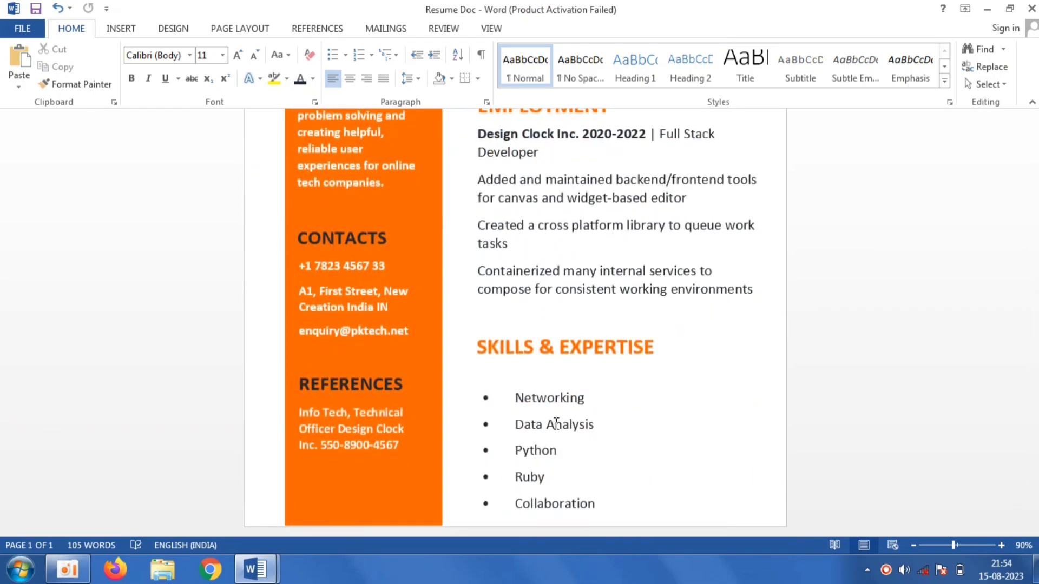
{"action": "left_click", "coordinate": [561, 399]}
{"action": "left_click_drag", "start_coordinate": [555, 386], "coordinate": [554, 370]}
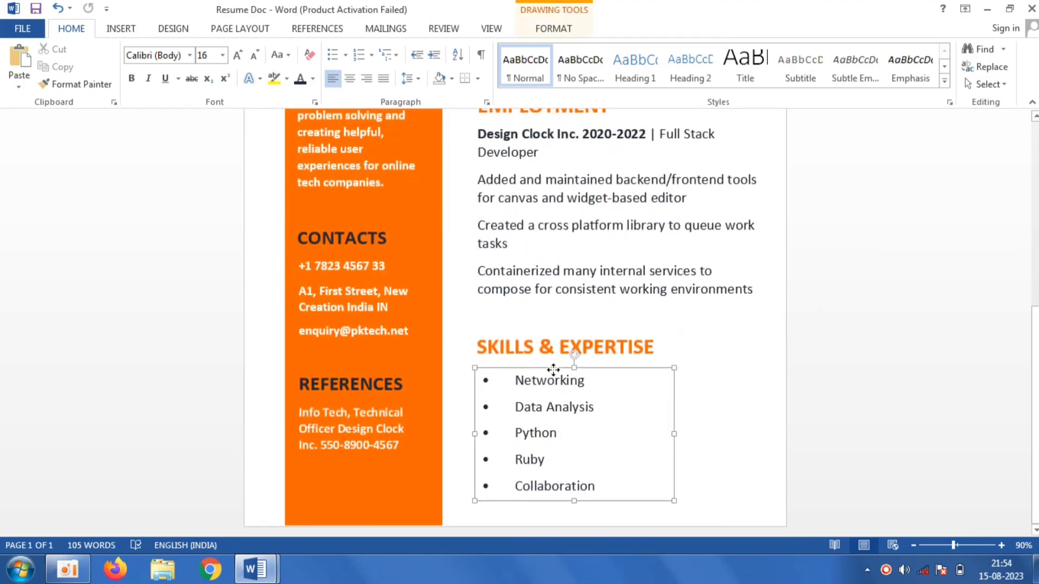
{"action": "left_click_drag", "start_coordinate": [573, 500], "coordinate": [572, 523]}
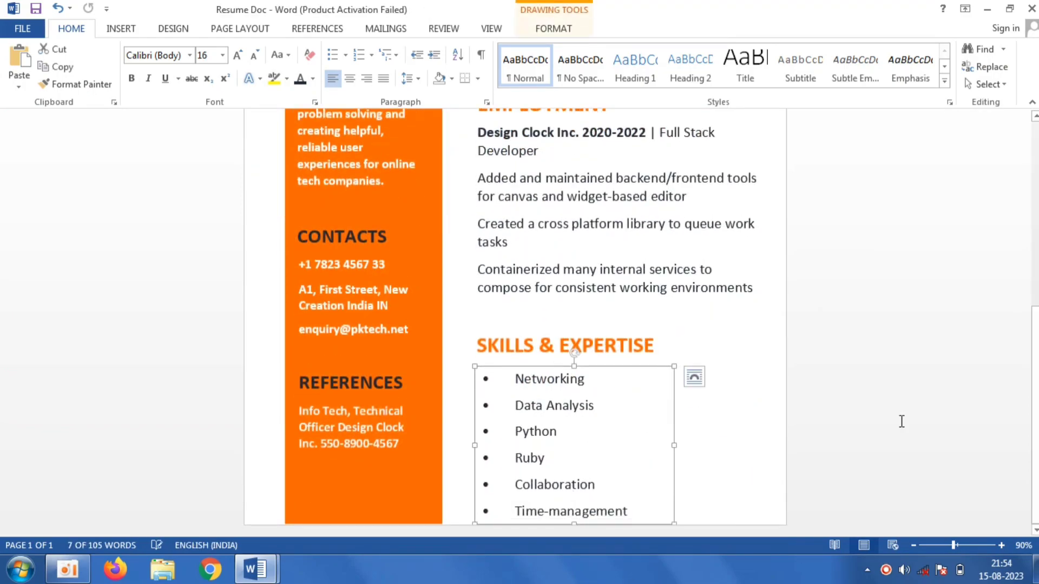
- Zoom out to 75% and review the whole finished resume page from the top
{"action": "key", "text": "ctrl+Home"}
{"action": "left_click_drag", "start_coordinate": [1036, 218], "coordinate": [1035, 177]}
{"action": "left_click_drag", "start_coordinate": [1034, 223], "coordinate": [1036, 408]}
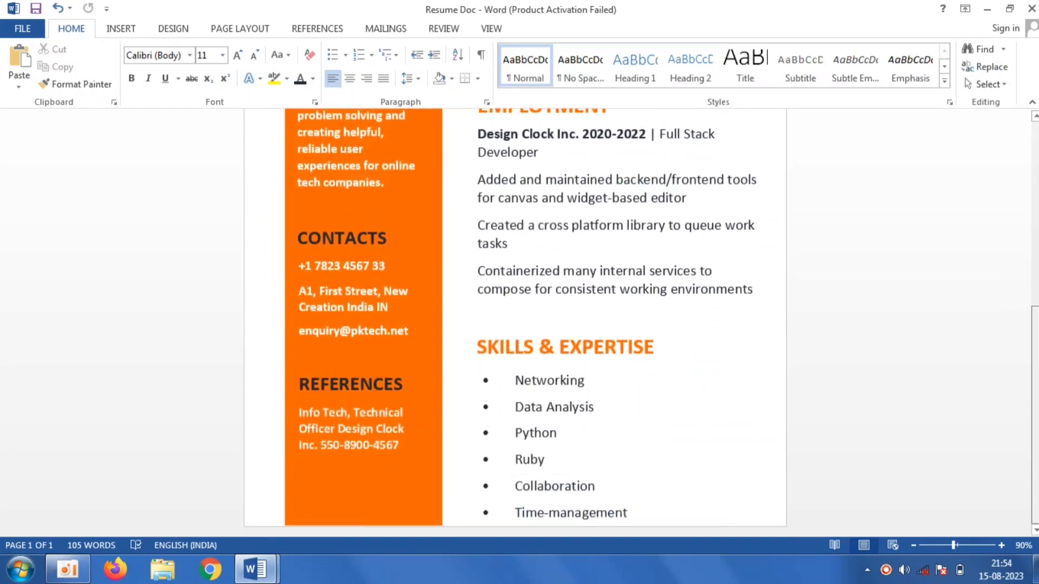
{"action": "left_click_drag", "start_coordinate": [954, 546], "coordinate": [950, 548]}
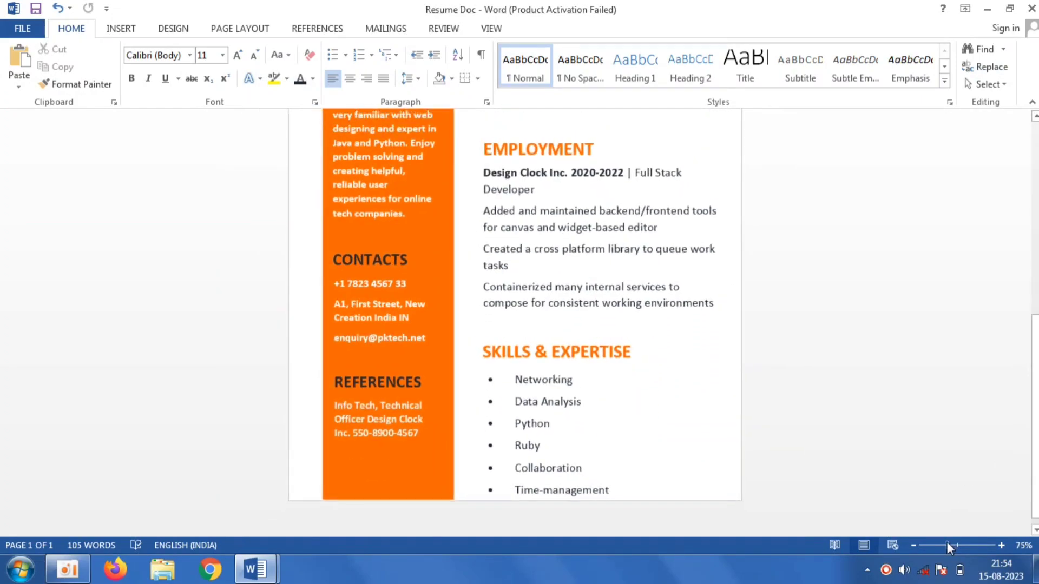
{"action": "left_click", "coordinate": [1032, 102]}
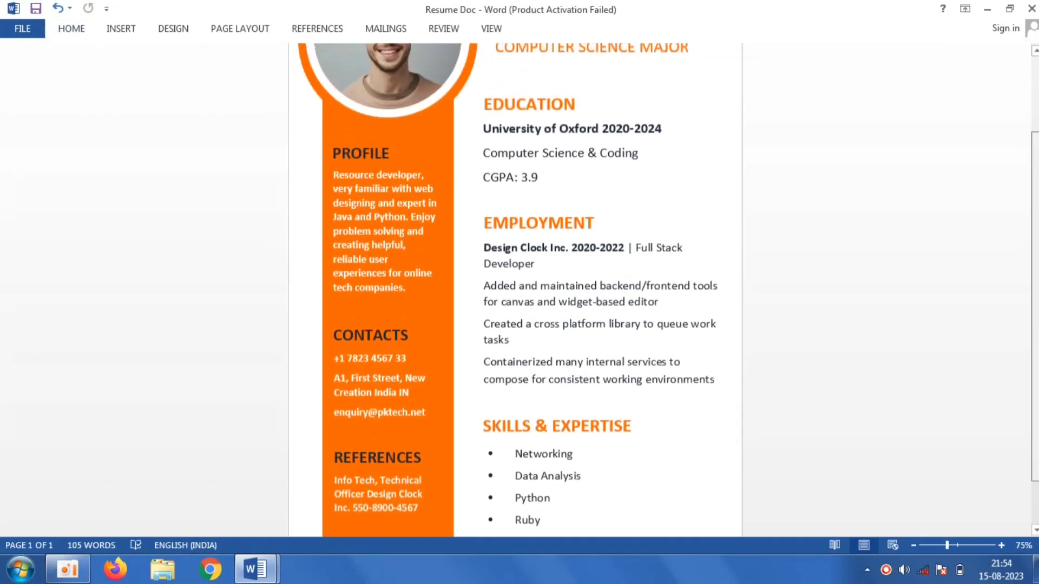
{"action": "scroll", "coordinate": [950, 217], "scroll_direction": "up", "scroll_amount": 3}
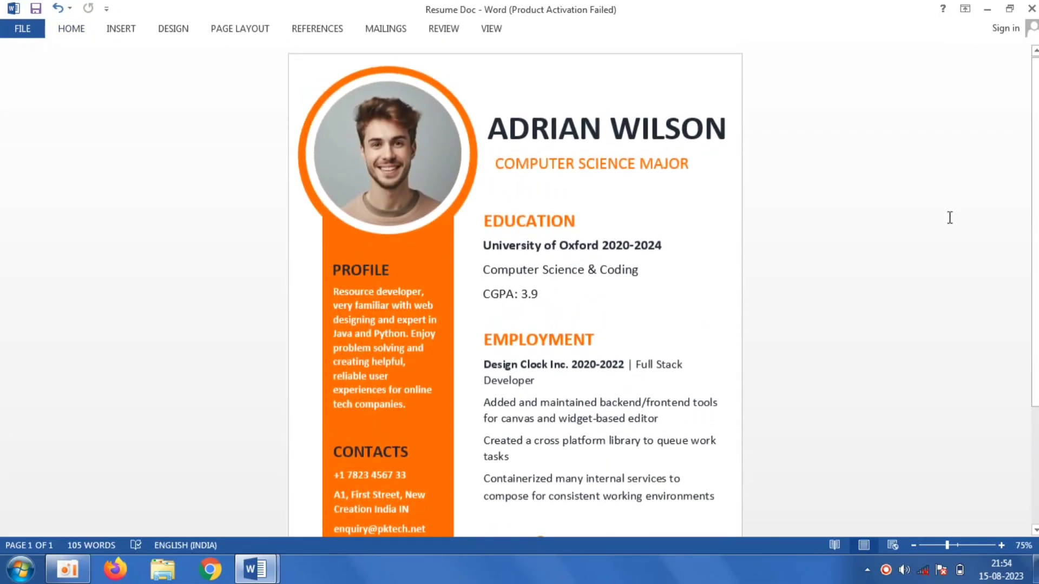